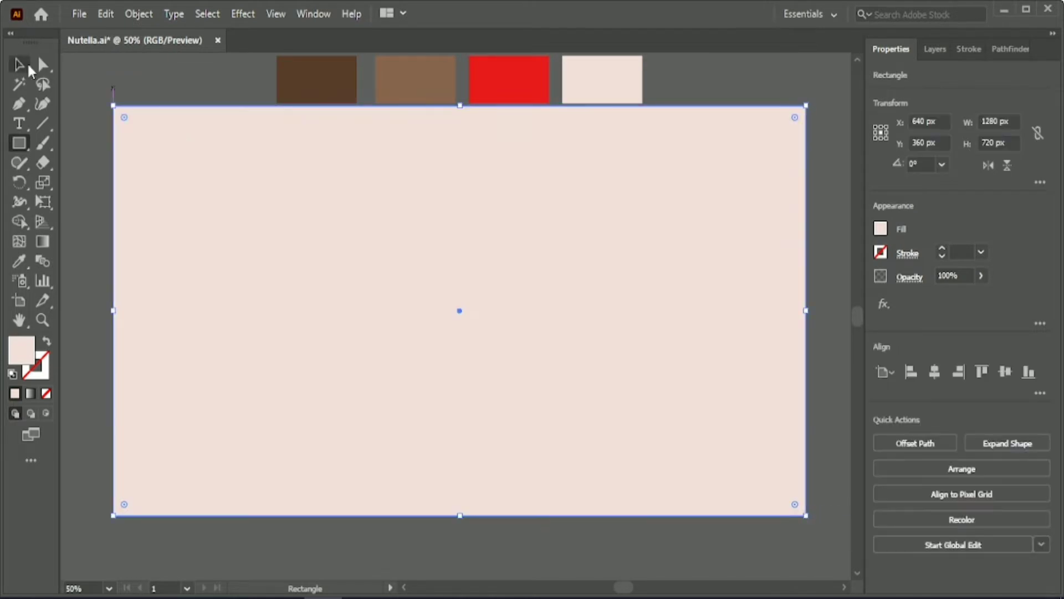
Change the fill of the full-artboard background rectangle to a light cream colour using the CMYK values.
left_click(880, 229)
left_click(807, 259)
left_click(797, 335)
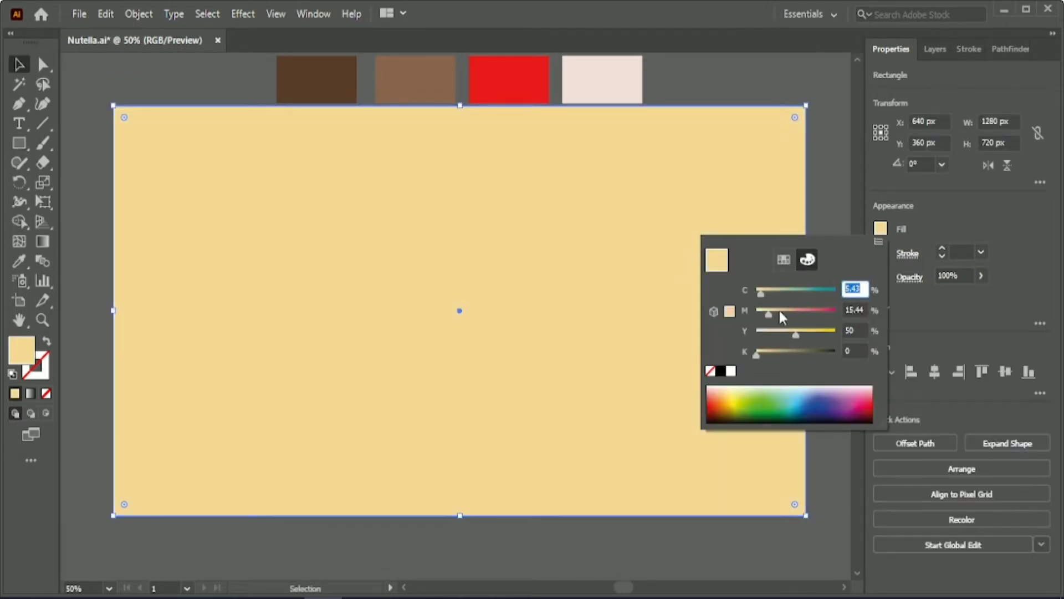
left_click_drag(772, 310, 765, 311)
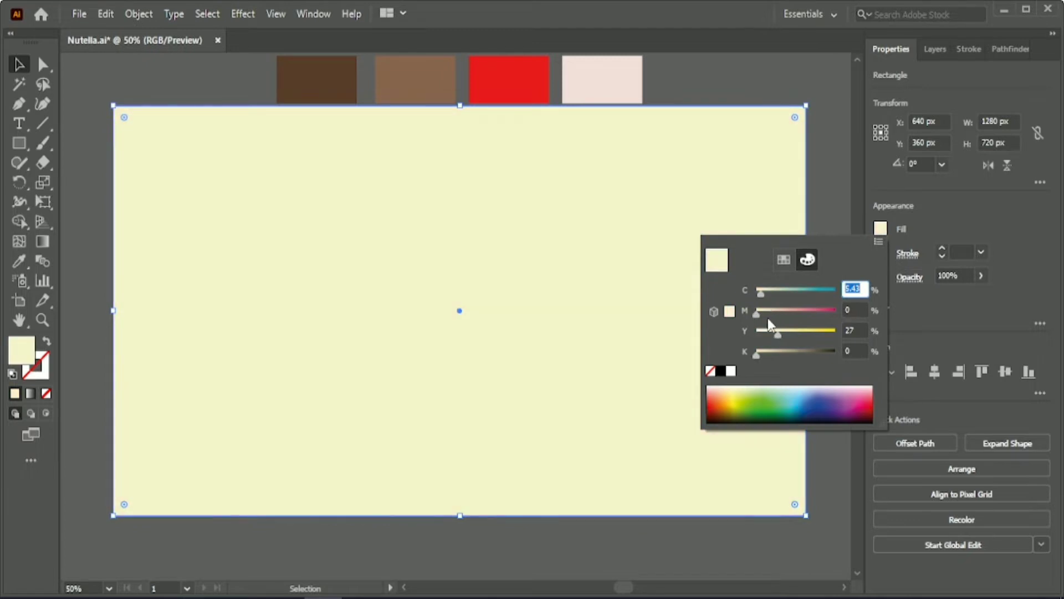
left_click(772, 332)
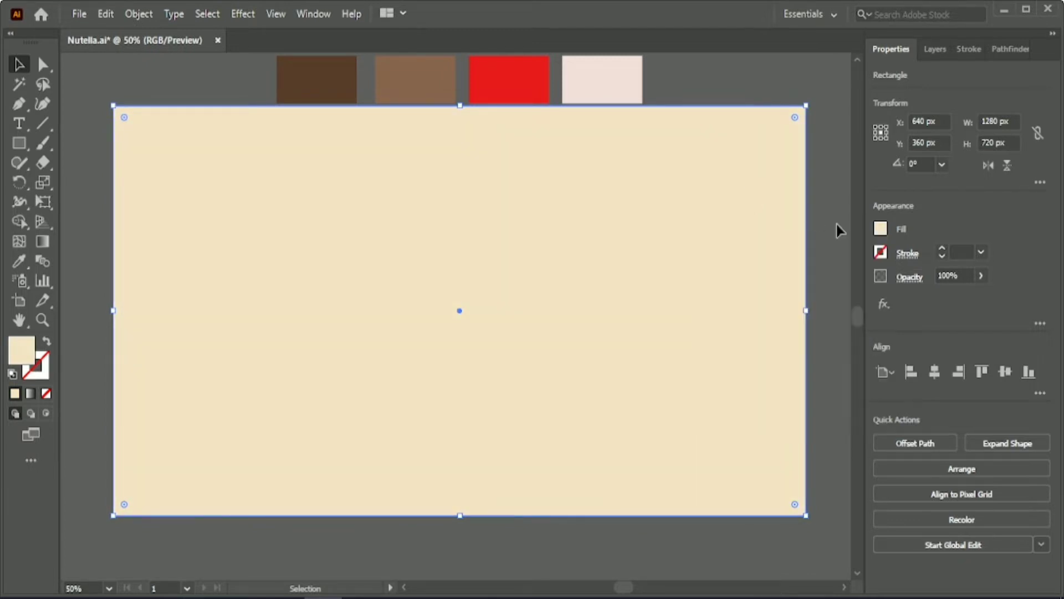
Lock the background rectangle.
left_click(173, 15)
left_click(173, 15)
left_click(148, 12)
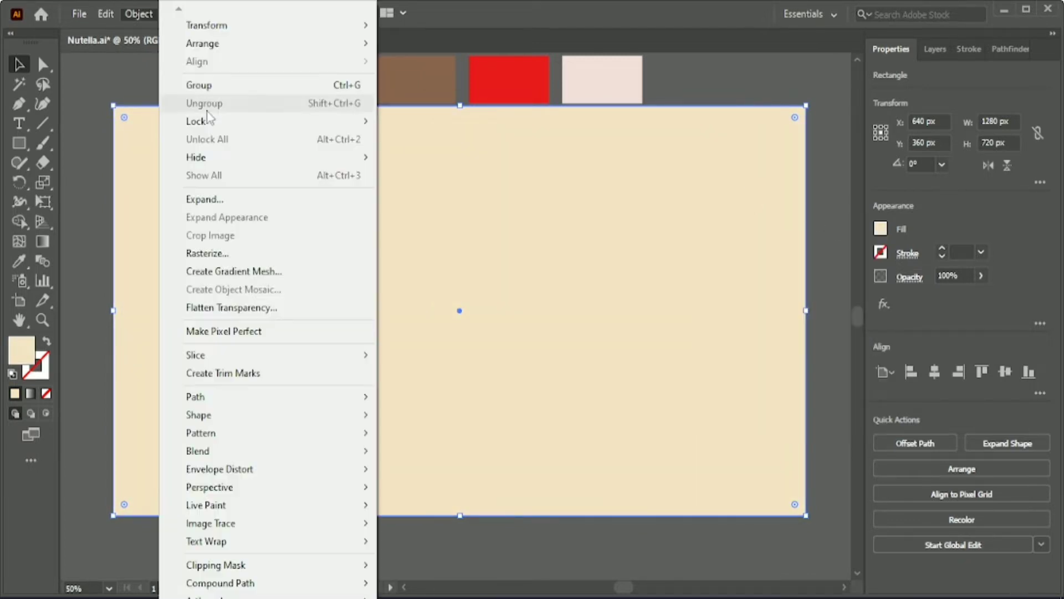
mouse_move(214, 119)
left_click(415, 118)
Draw a flat ellipse about 186 px wide and 37 px high with the default white fill and black stroke.
key("d")
key("l")
key("ctrl+equal")
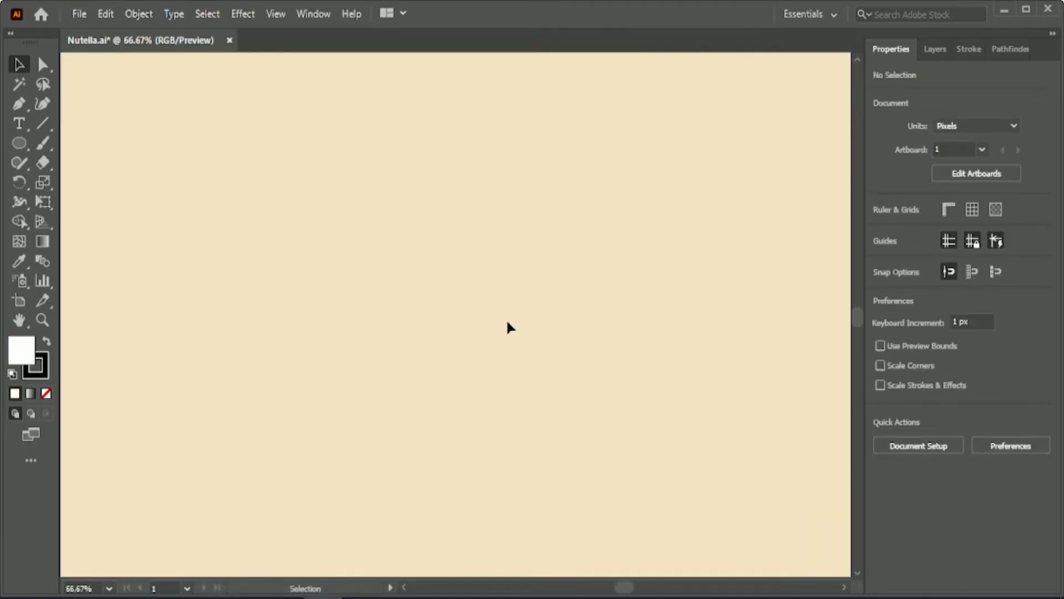
left_click(21, 143)
left_click_drag(405, 211, 539, 239)
left_click(458, 244)
key("ctrl+equal")
key("ctrl+equal")
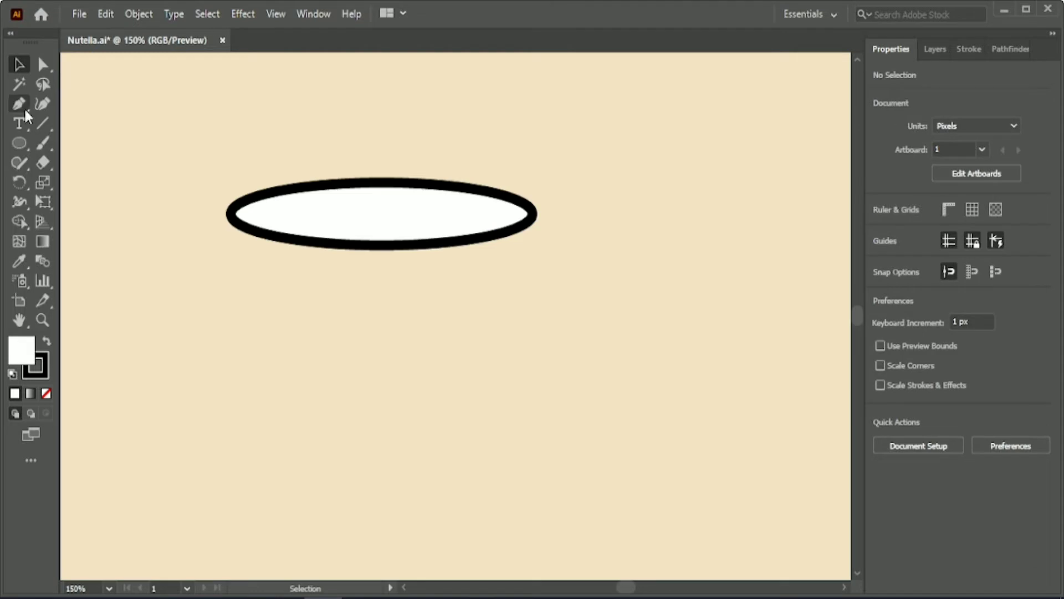
Draw the lid's side with the Pen tool as a closed shape between the ellipse's two ends, with bulging sides and a curved bottom.
left_click(22, 105)
left_click(230, 214)
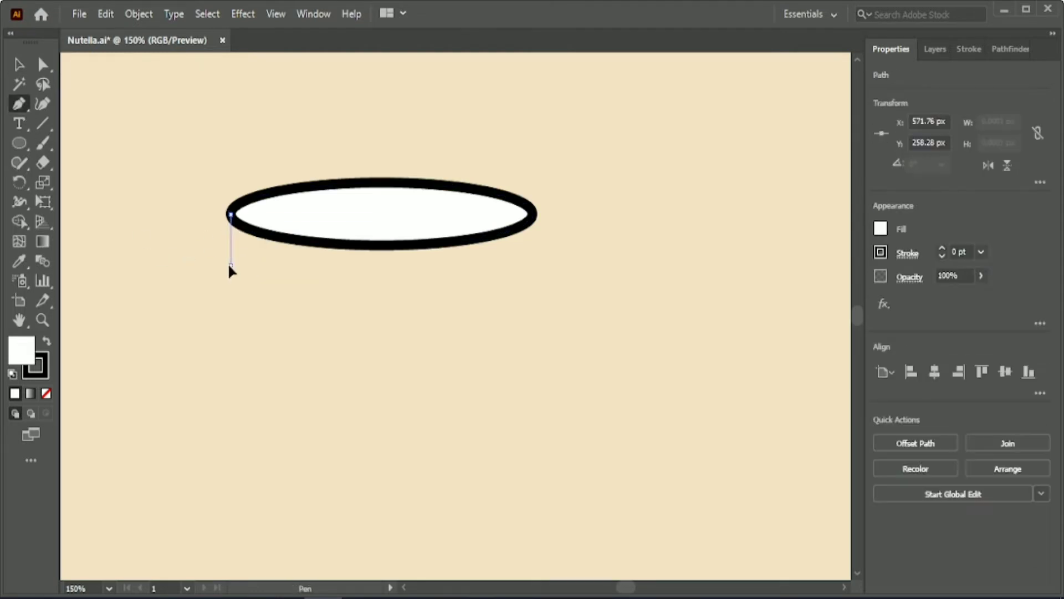
left_click_drag(253, 287, 252, 288)
left_click(231, 266)
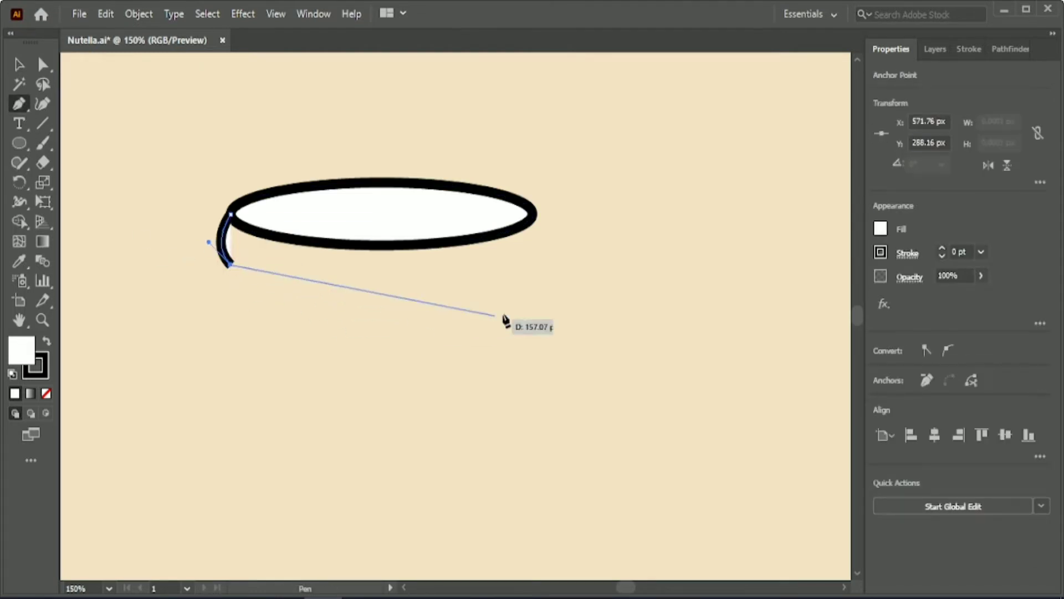
mouse_move(532, 265)
left_mouse_down()
mouse_move(624, 272)
mouse_move(719, 214)
mouse_move(716, 206)
left_mouse_up()
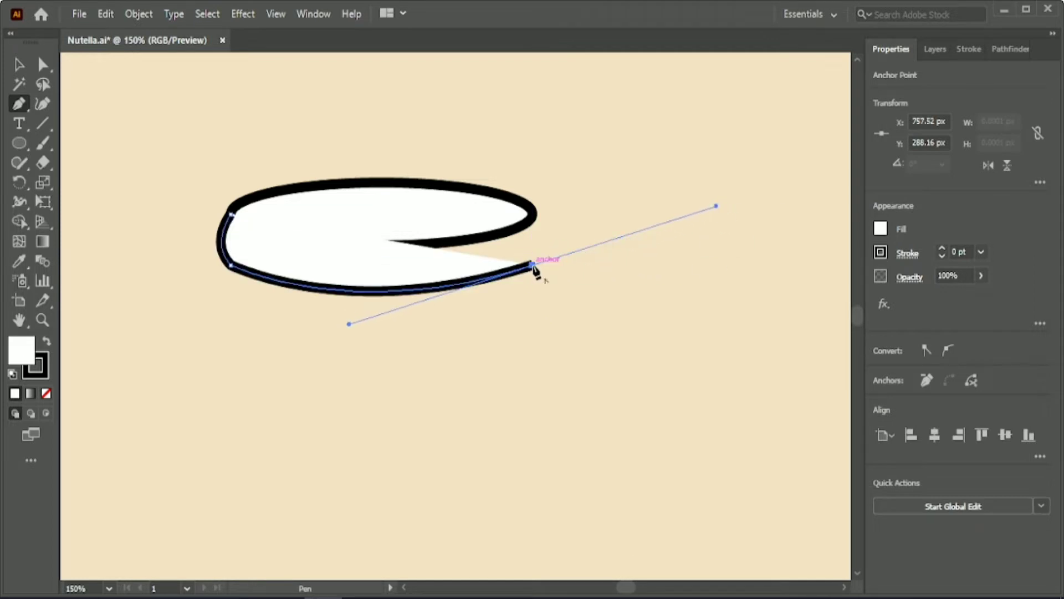
left_click_drag(532, 213, 551, 238)
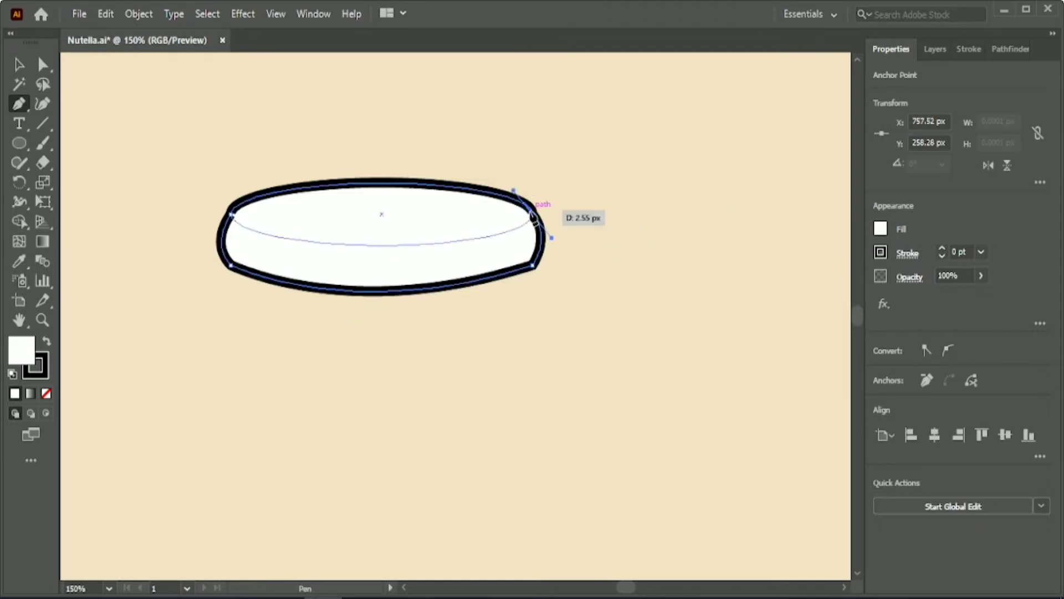
left_click(231, 213)
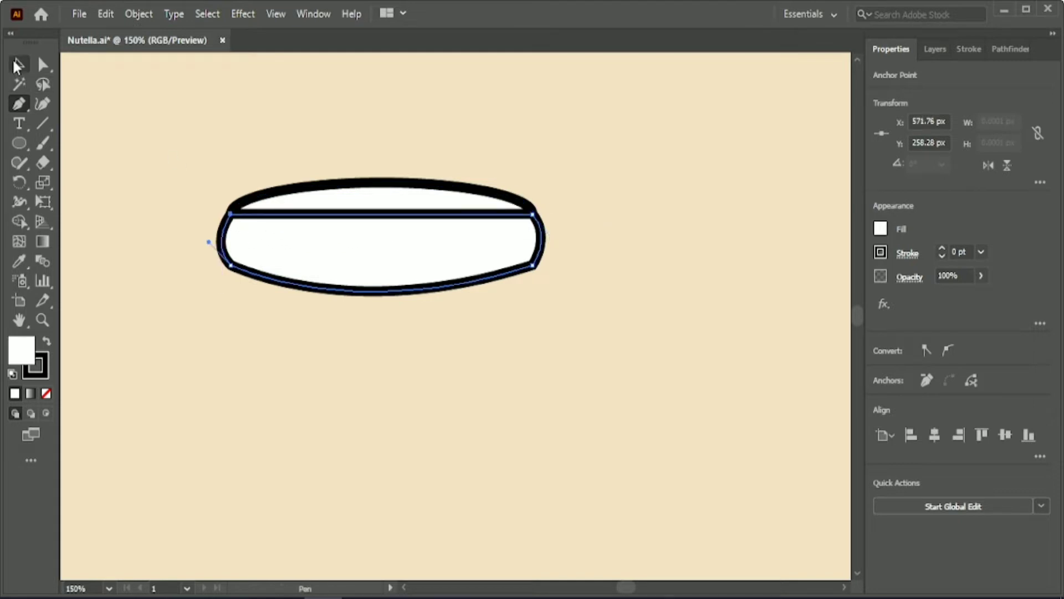
Bring the ellipse in front of the lid side shape.
left_click(17, 66)
right_click(404, 189)
mouse_move(487, 509)
left_click(604, 504)
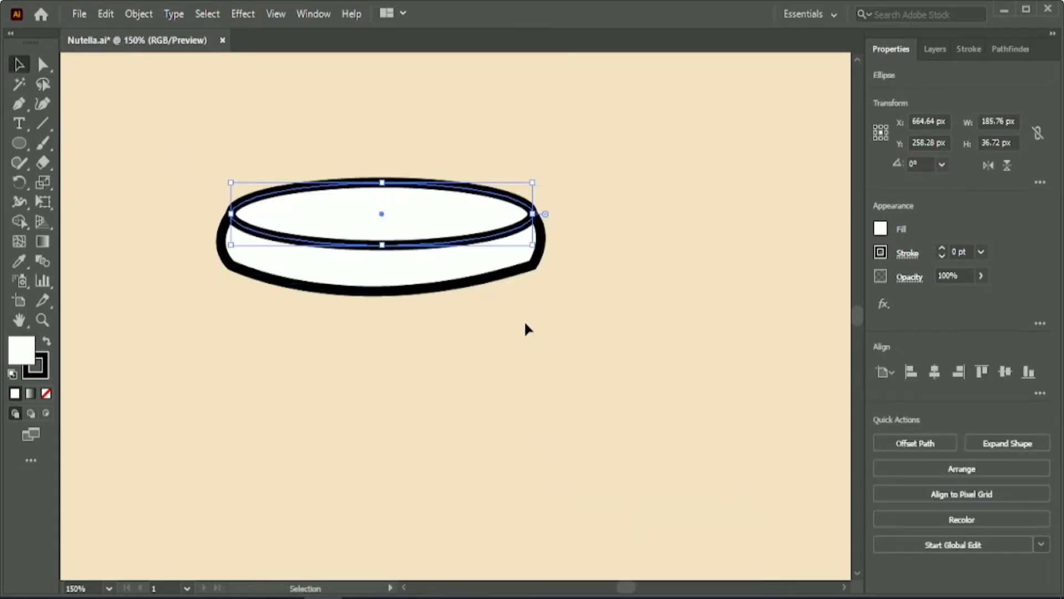
left_click(525, 330)
Round the two lower corners of the lid side by about 19 px and smooth its bottom curve.
left_click(361, 289)
left_click(394, 354)
left_click(372, 292)
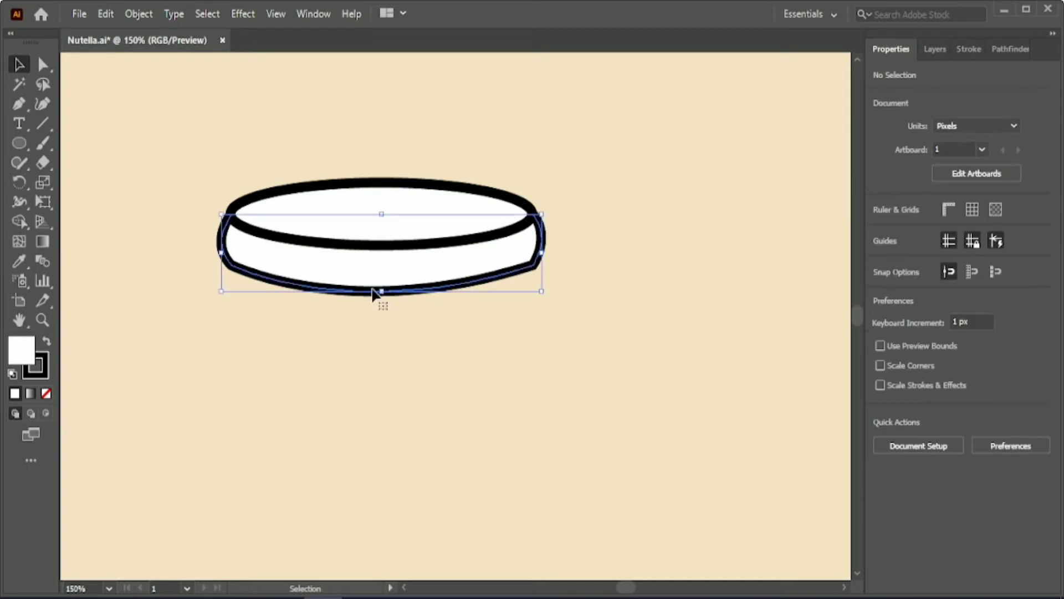
key("a")
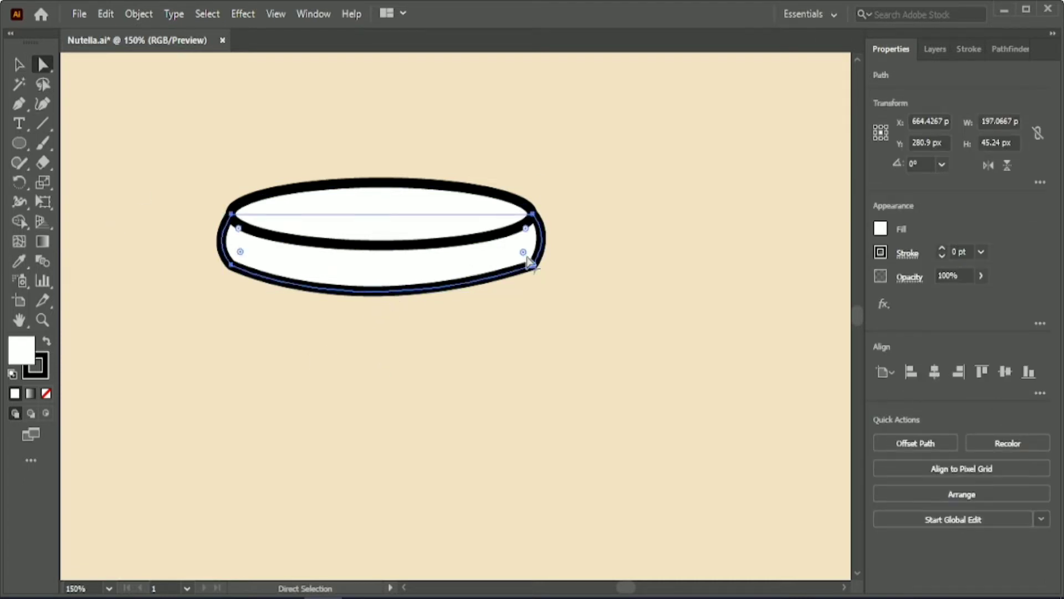
left_click_drag(523, 253, 510, 238)
left_click(231, 265)
left_click_drag(240, 251, 254, 238)
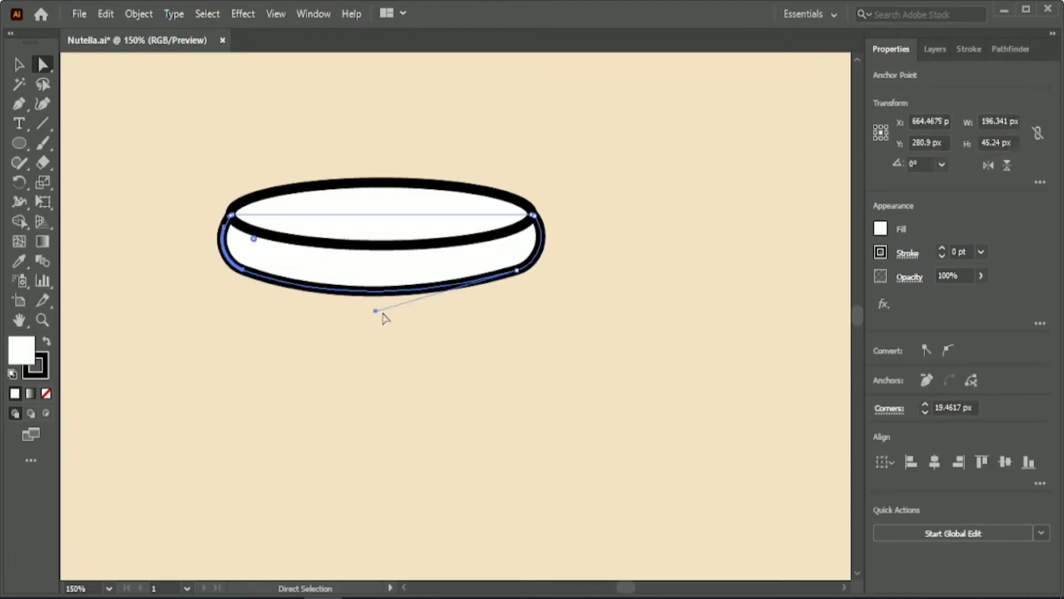
left_click(19, 64)
left_click(227, 134)
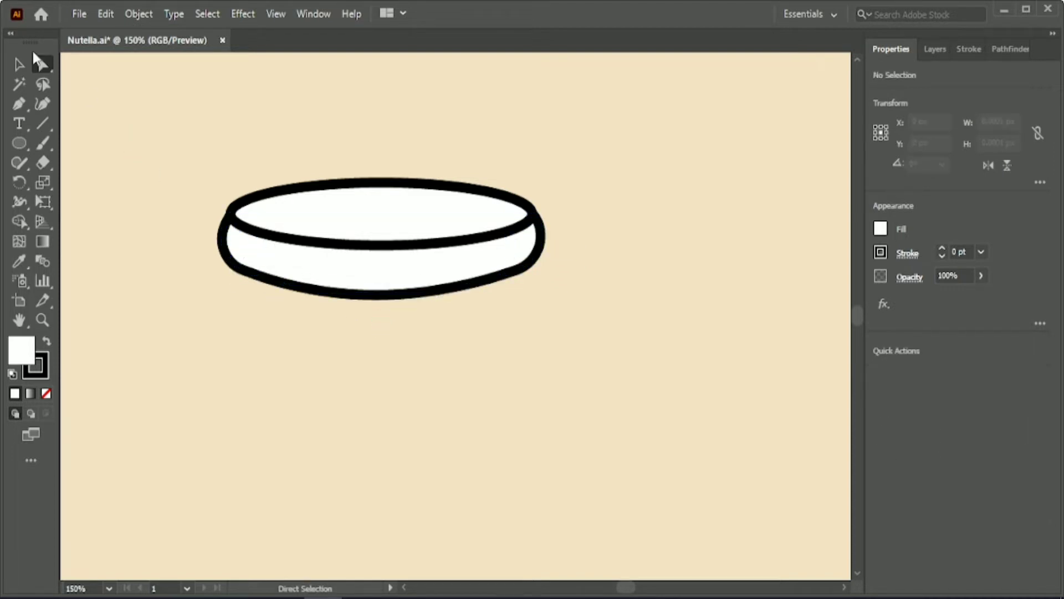
Align the top ellipse with the lid side and nudge it down 1 px.
left_click(354, 216)
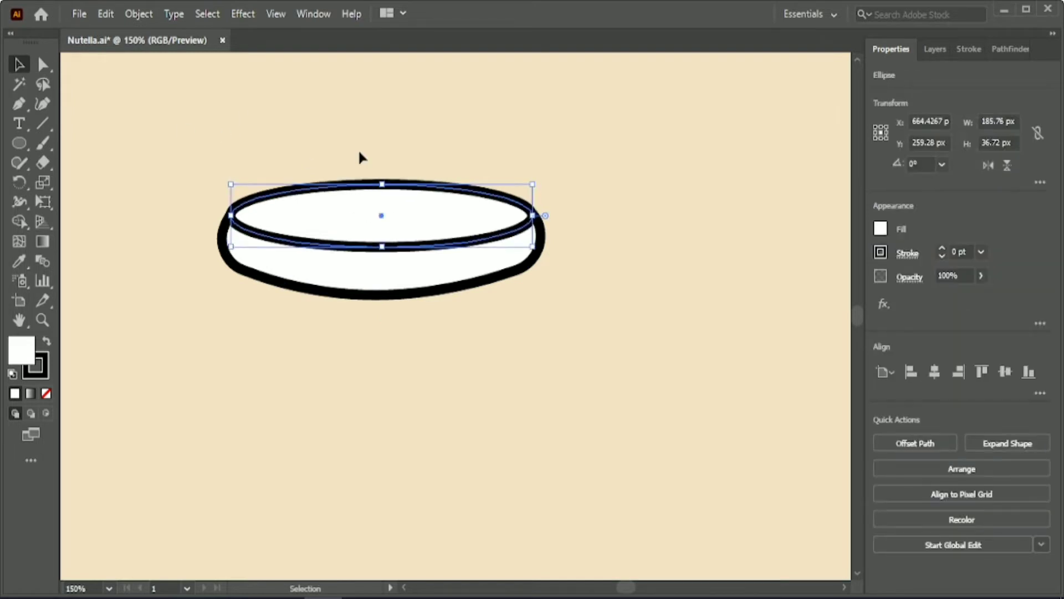
key("ctrl+h")
left_click(361, 124)
Apply the white fill FFFFFF to both the top ellipse and the lid side.
left_click(223, 233)
double_click(21, 349)
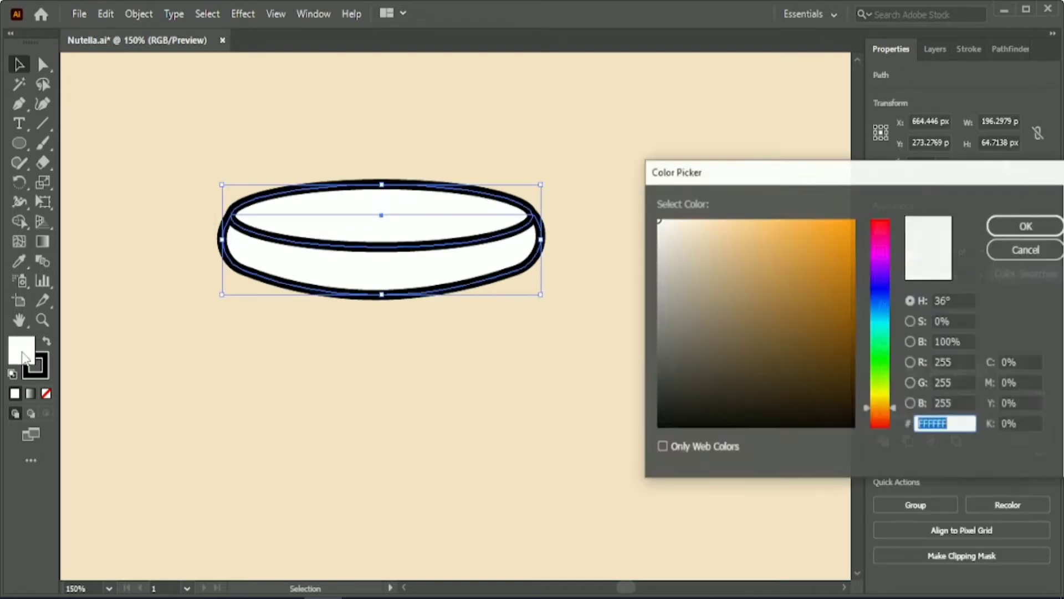
left_click(1024, 226)
left_click(295, 325)
left_click(314, 264)
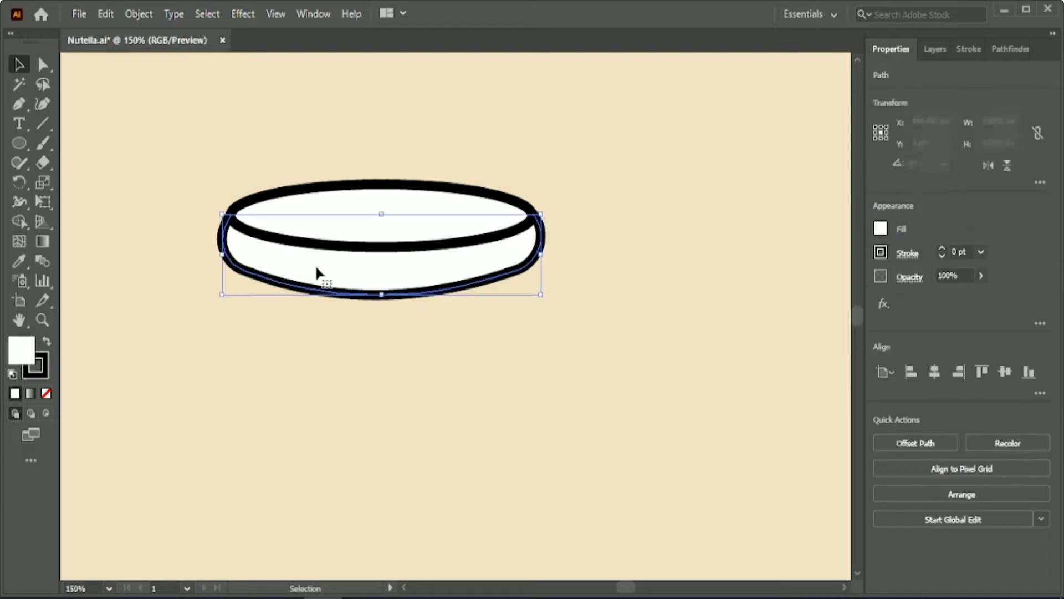
left_click(340, 195)
left_click(194, 144)
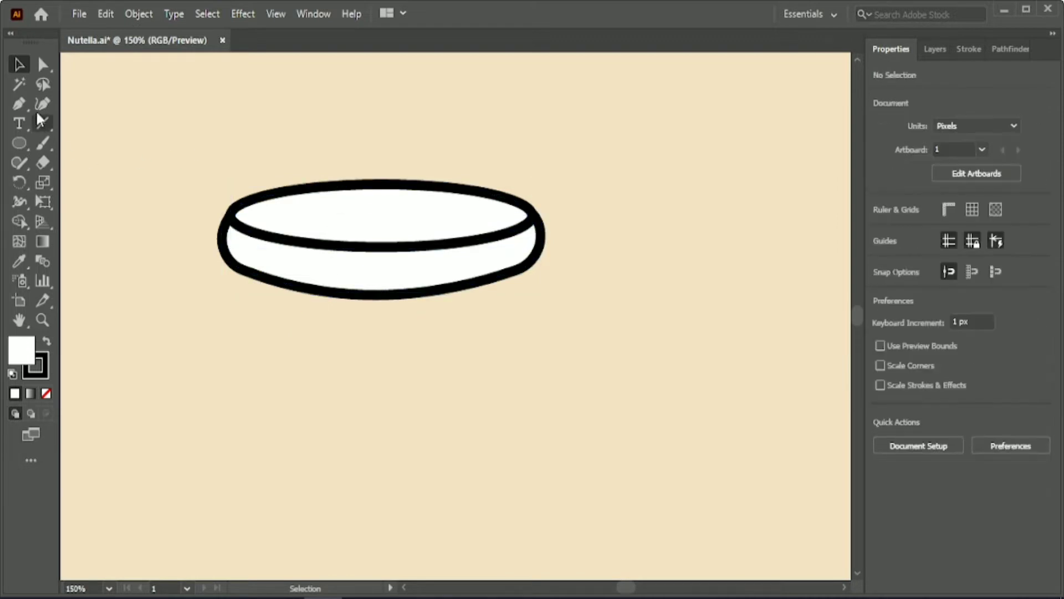
Draw four evenly spaced curved rib lines across the left part of the lid side with the Pen tool.
left_click(21, 107)
left_click(259, 235)
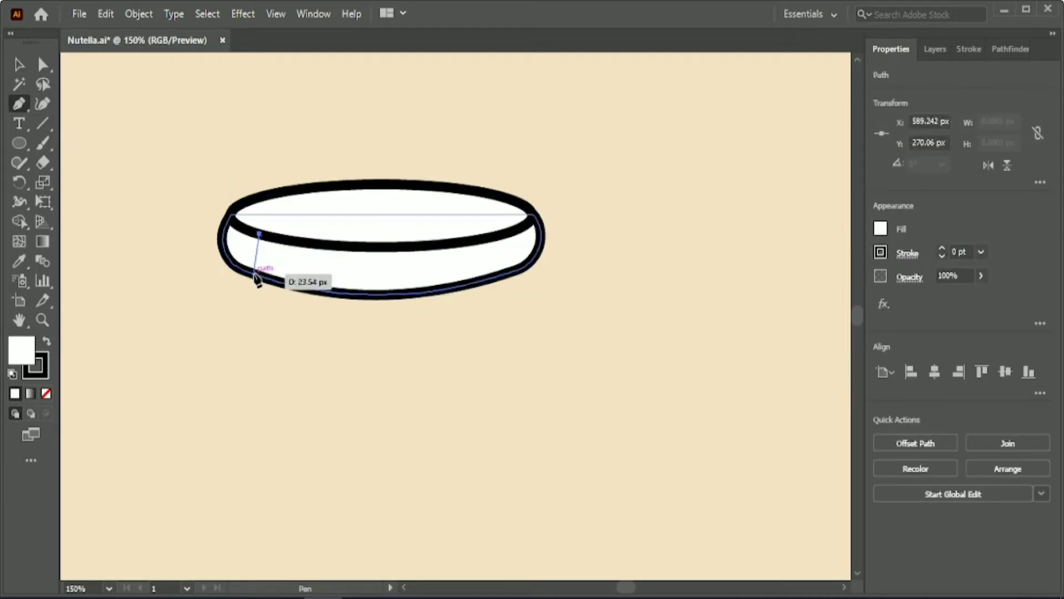
left_click_drag(254, 273, 284, 299)
left_click(281, 244)
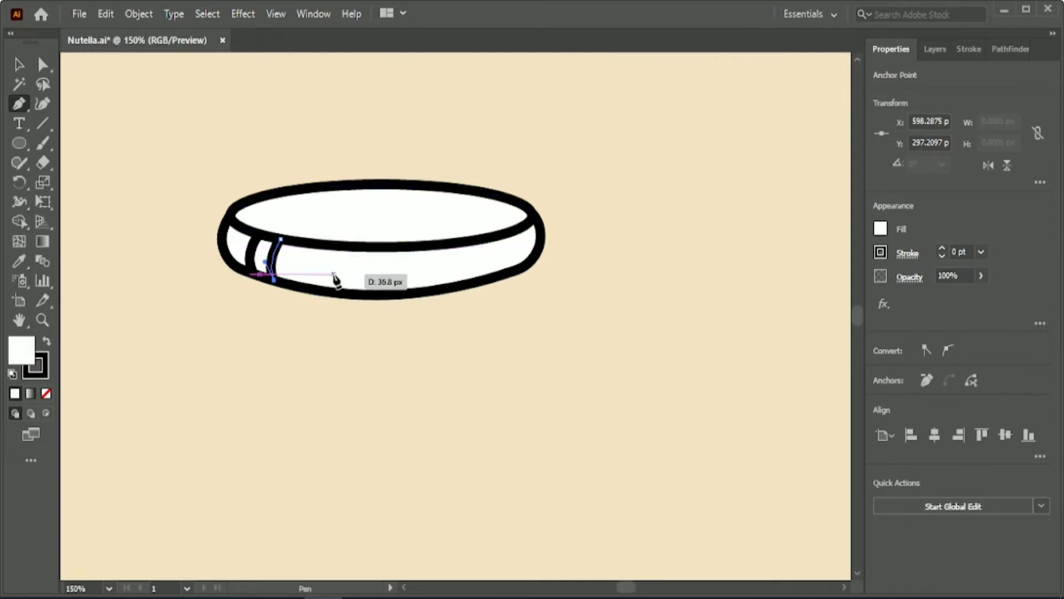
left_click(299, 242)
left_click_drag(299, 287, 315, 303)
key("Escape")
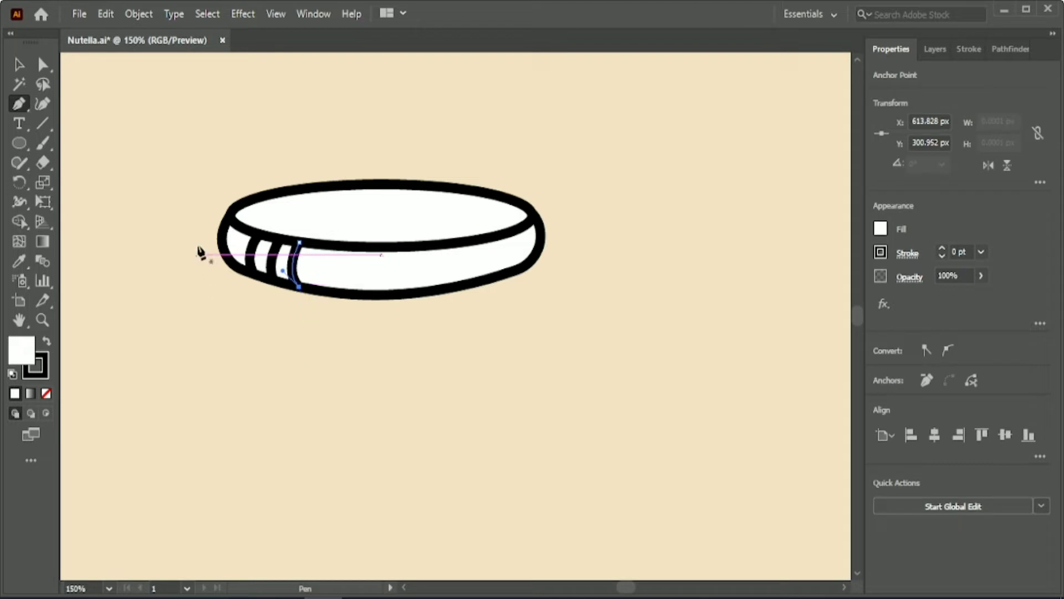
left_click(322, 246)
left_click_drag(323, 291, 333, 308)
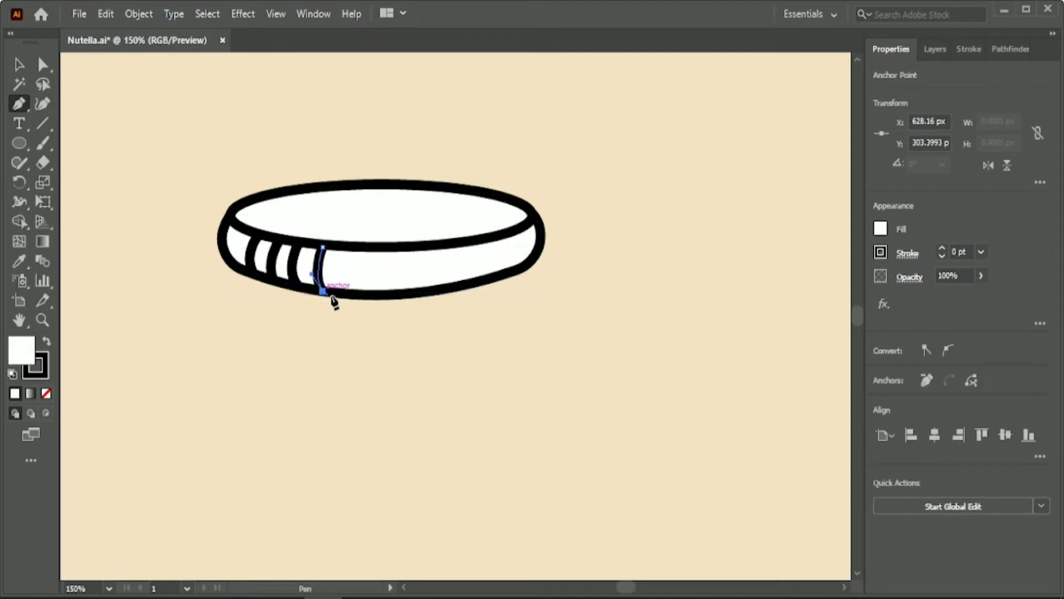
Add three rib lines around the middle of the lid side, one straight and two slightly curved.
left_click(348, 246)
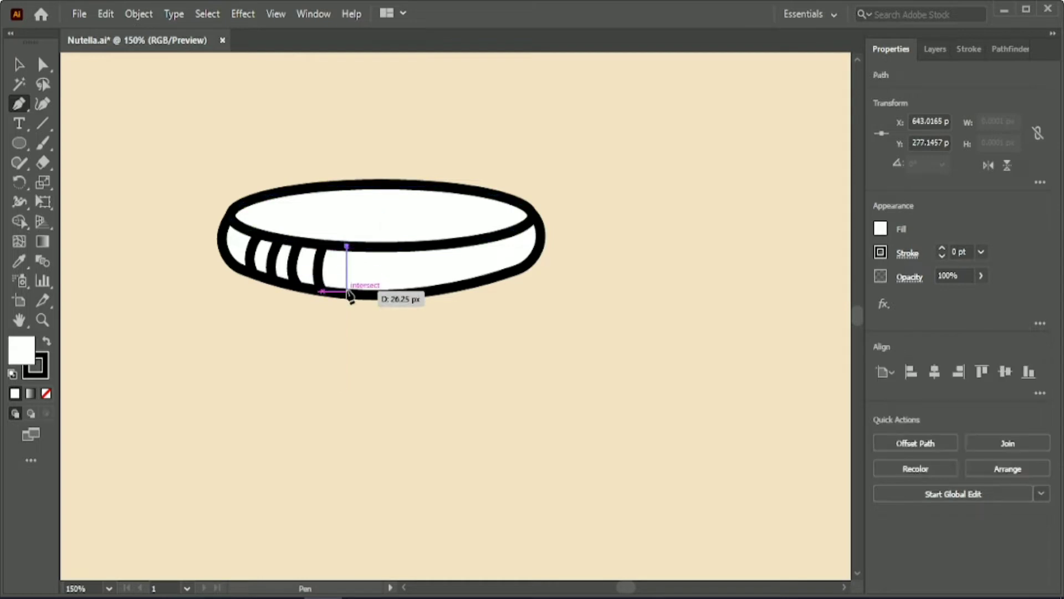
left_click(347, 294)
left_click(365, 247)
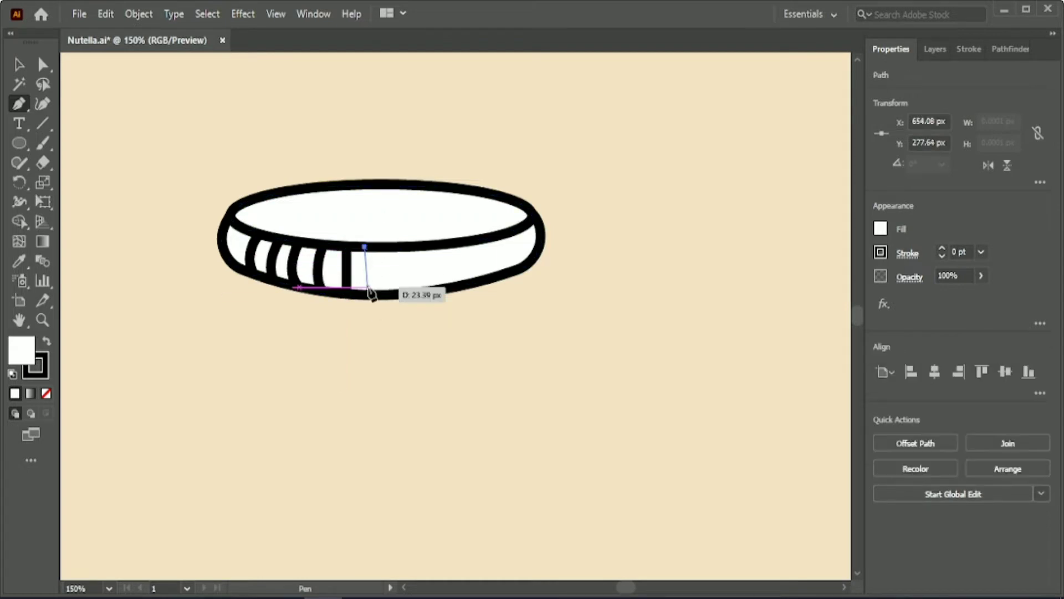
left_click_drag(365, 294, 397, 325)
key("Escape")
left_click(381, 247)
left_click_drag(383, 290, 378, 308)
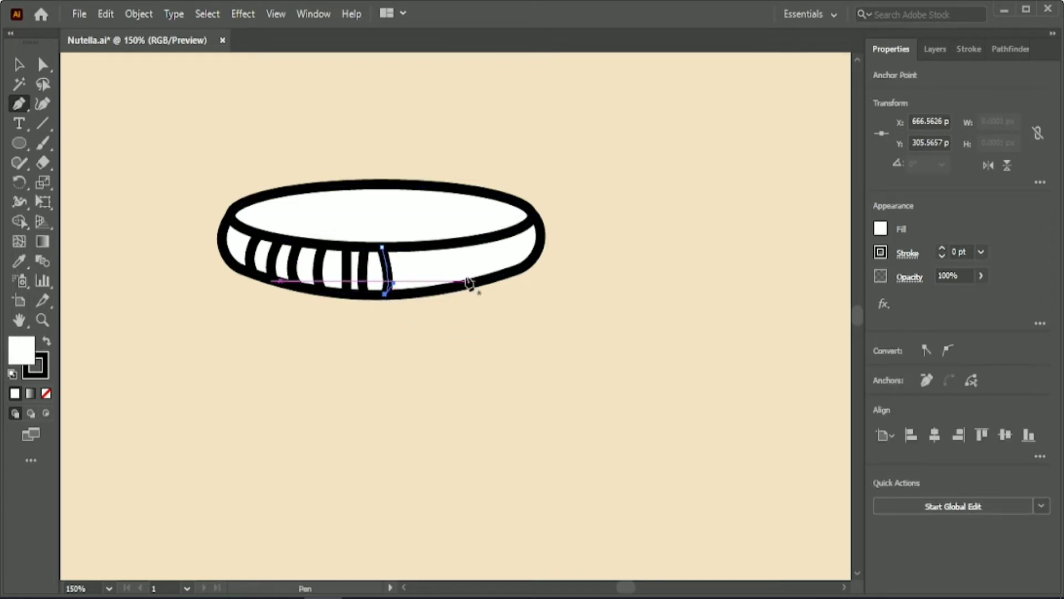
Draw three rib lines curving outward across the right part of the lid side.
left_click(508, 234)
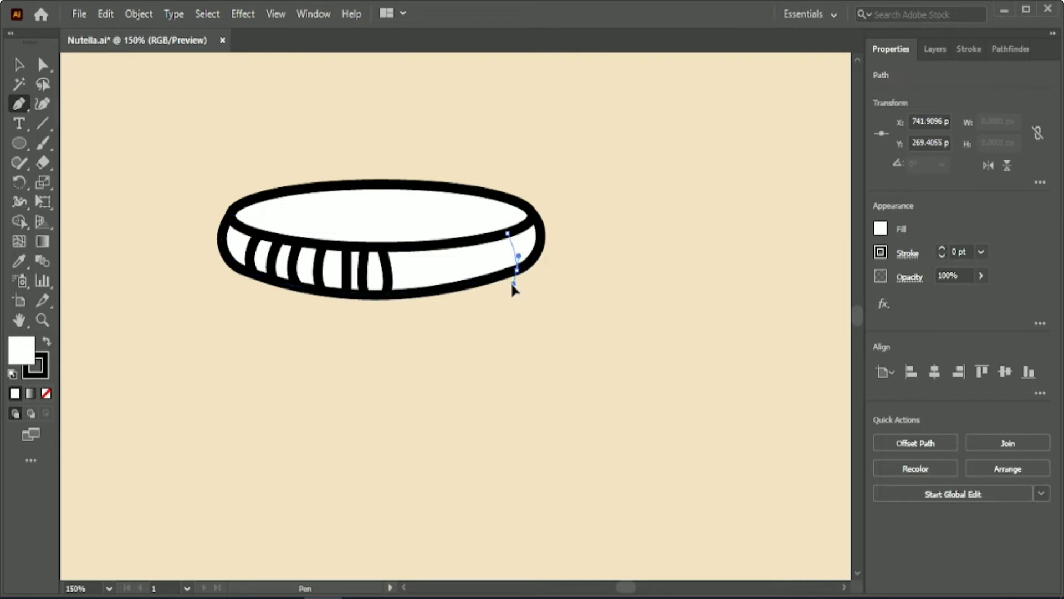
mouse_move(513, 281)
left_mouse_down()
mouse_move(527, 282)
mouse_move(467, 297)
left_mouse_up()
left_click(516, 270)
key("Escape")
left_click(488, 243)
left_click(464, 242)
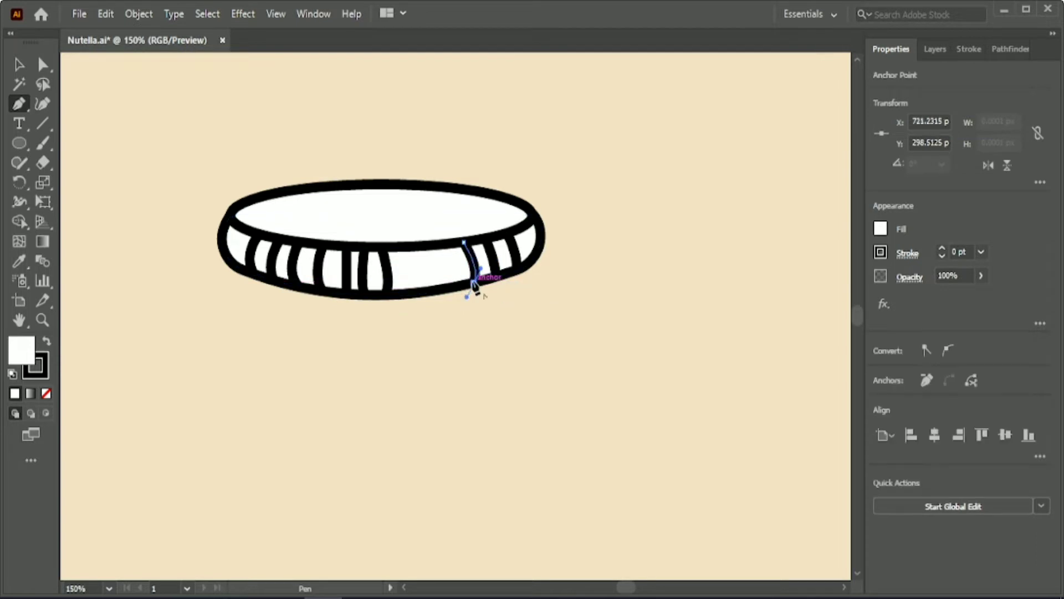
left_click(474, 283)
key("Escape")
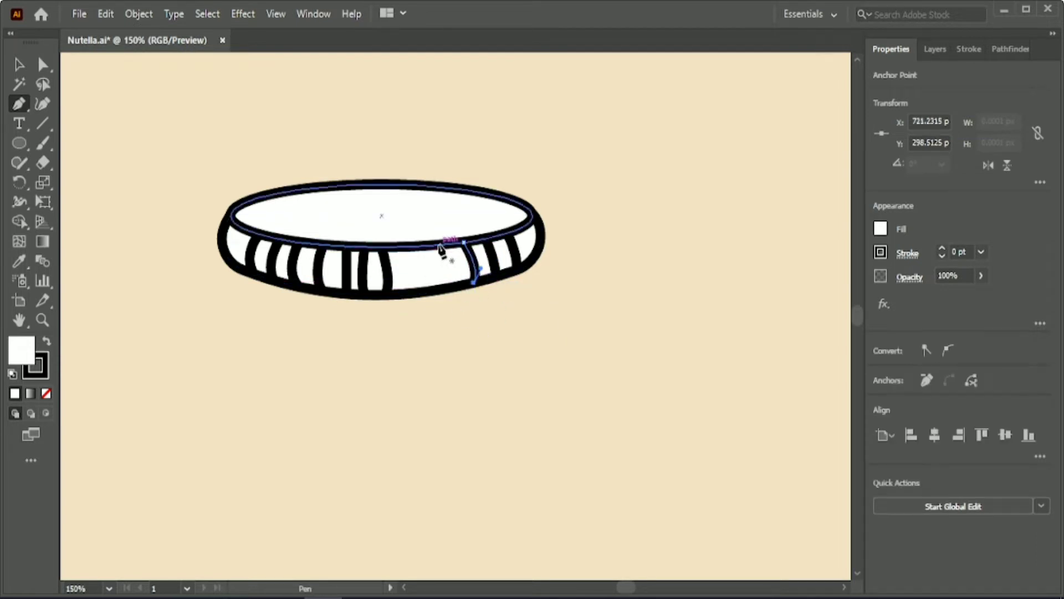
Fill the remaining gap right of the lid's centre with two more curved rib lines.
left_click(439, 244)
left_click_drag(446, 289, 439, 307)
left_click(446, 289)
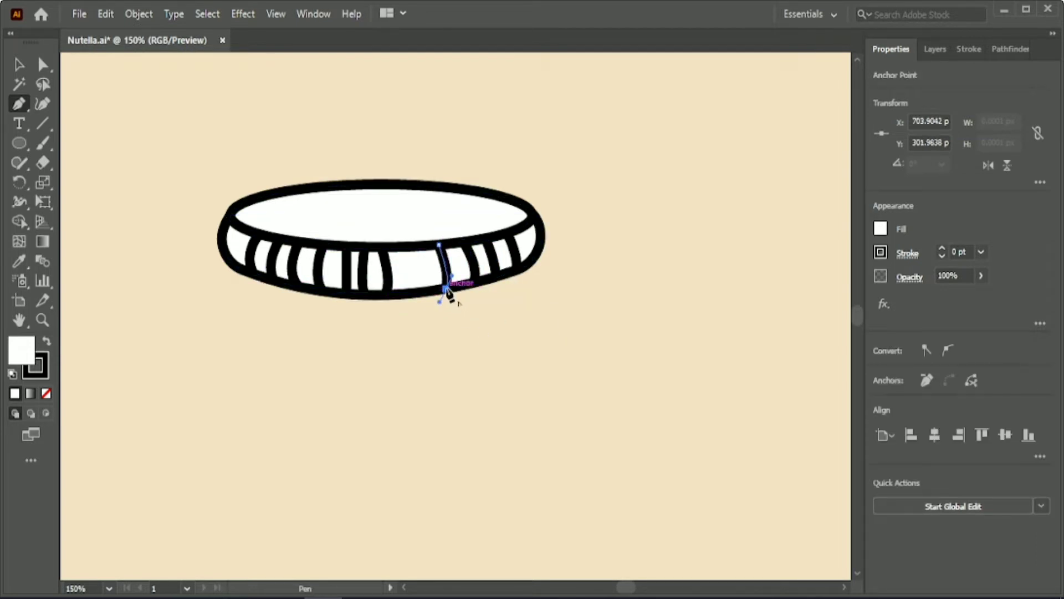
left_click_drag(409, 246, 408, 314)
key("Escape")
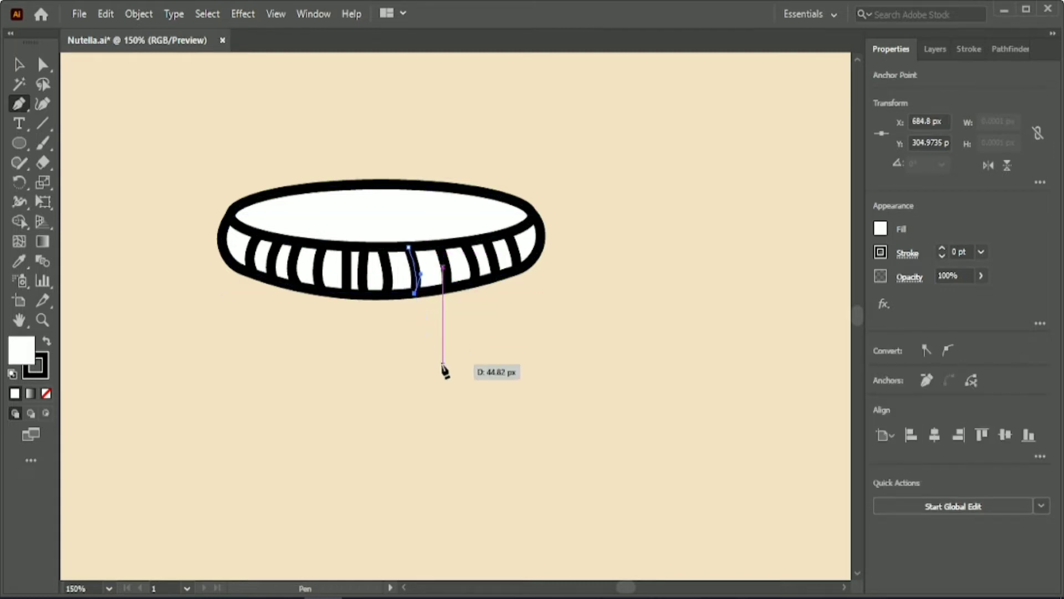
Add one short curved rib line at each outer end of the lid side and deselect the artwork.
left_click_drag(238, 226, 231, 257)
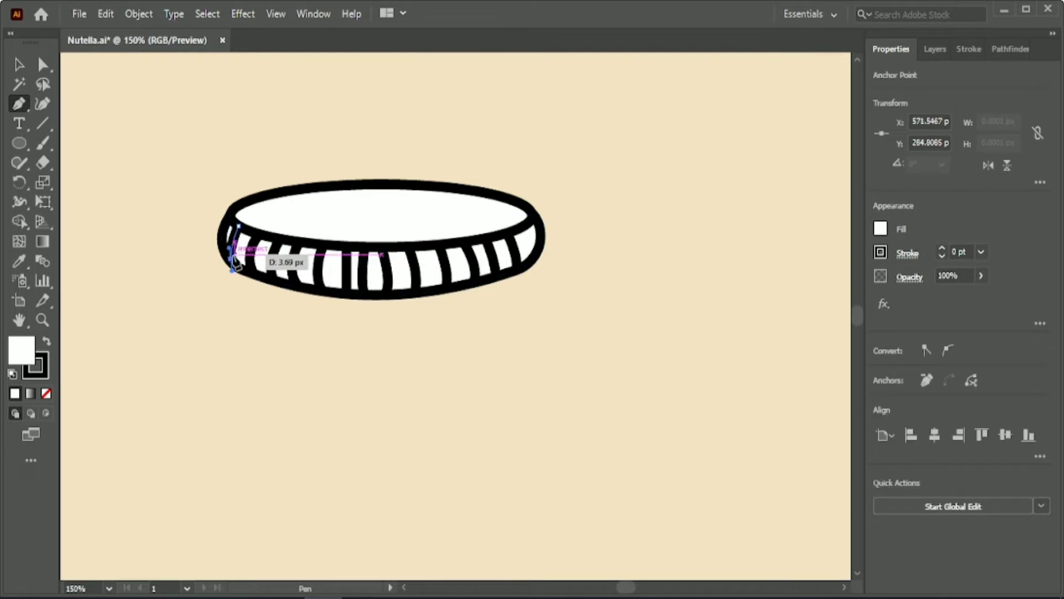
left_click(520, 227)
left_click_drag(532, 254, 533, 271)
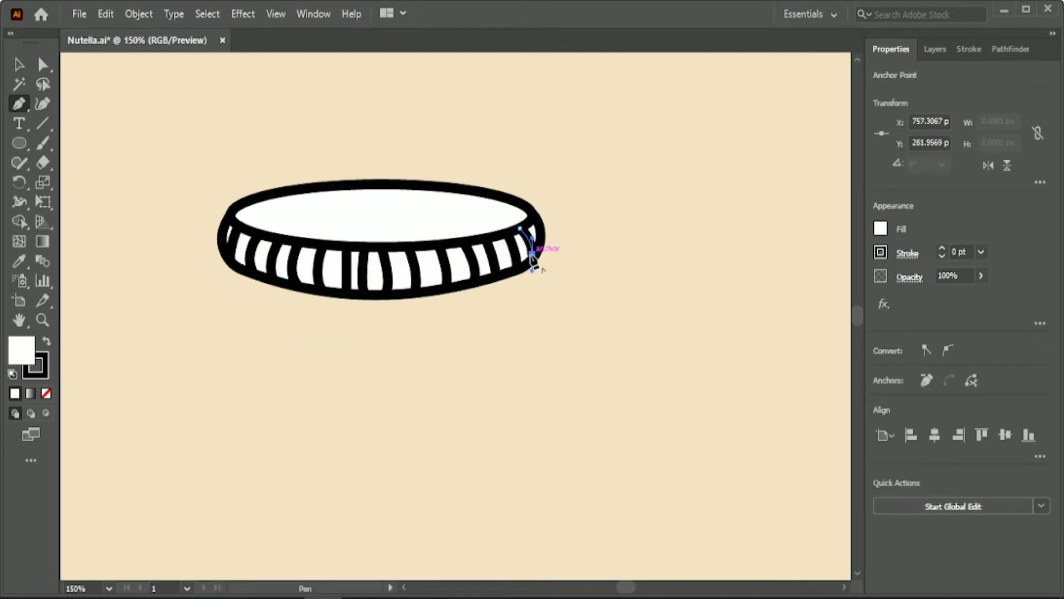
left_click(532, 254)
left_click(209, 136)
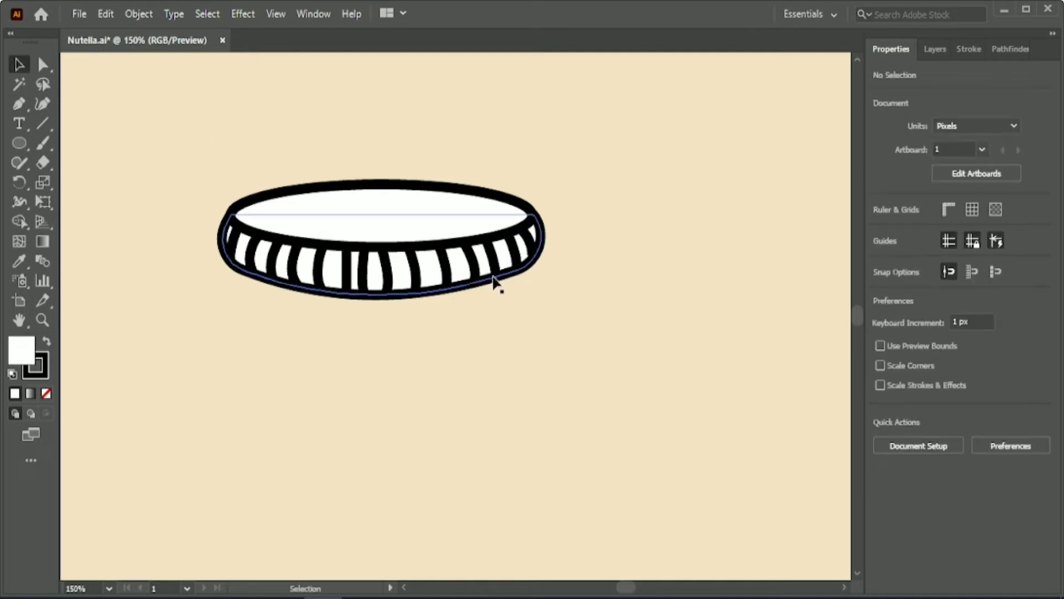
Group the whole lid artwork, including its top ellipse, side and rib lines, and deselect it.
left_click(529, 242)
left_click_drag(532, 254, 532, 257)
left_click_drag(147, 157, 621, 367)
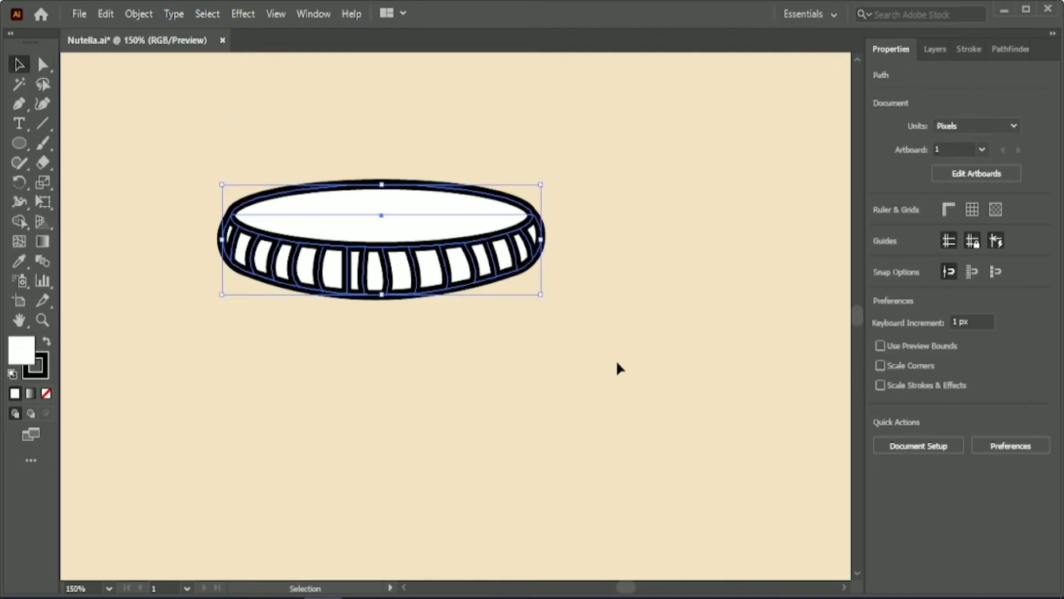
left_click(914, 504)
left_click(358, 344)
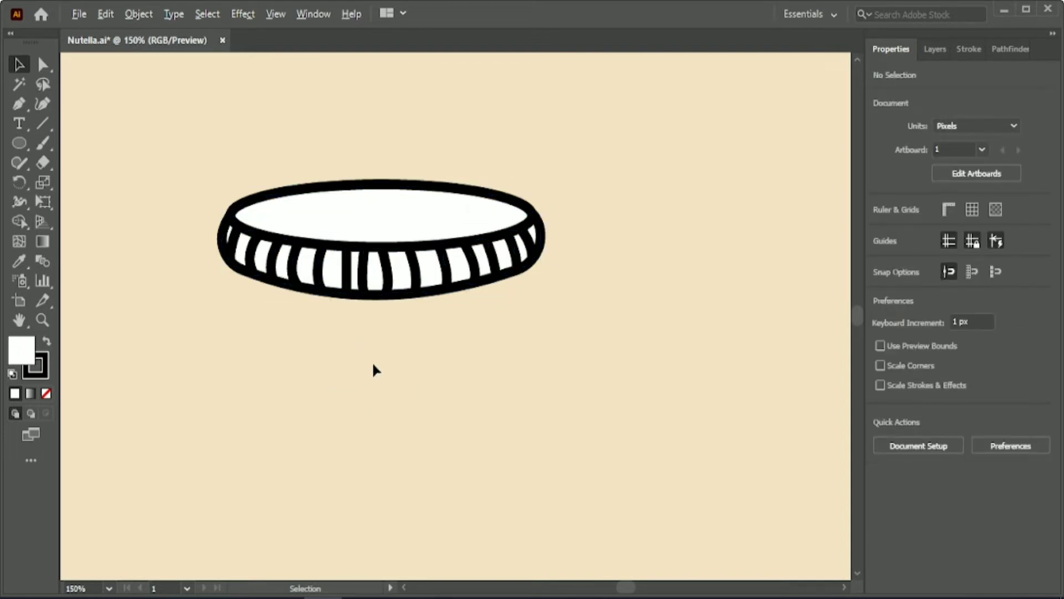
Draw a white, black-outlined square about 232 px wide below the lid and round all four of its corners.
scroll(373, 368, "down", 2)
left_click_drag(629, 588, 626, 589)
scroll(527, 436, "down", 4)
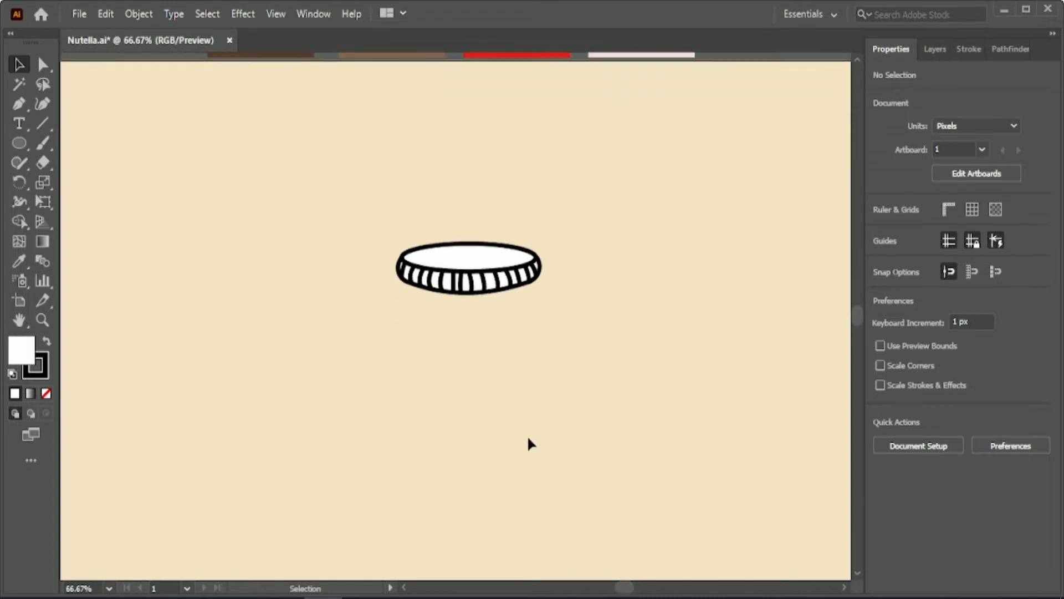
left_click_drag(21, 143, 88, 144)
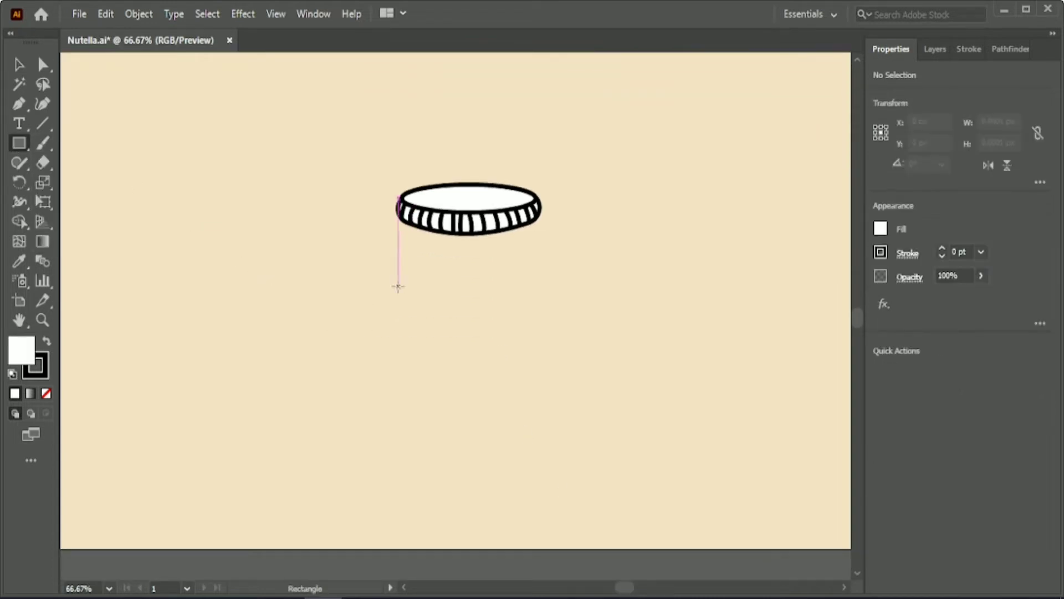
left_click_drag(398, 286, 566, 463)
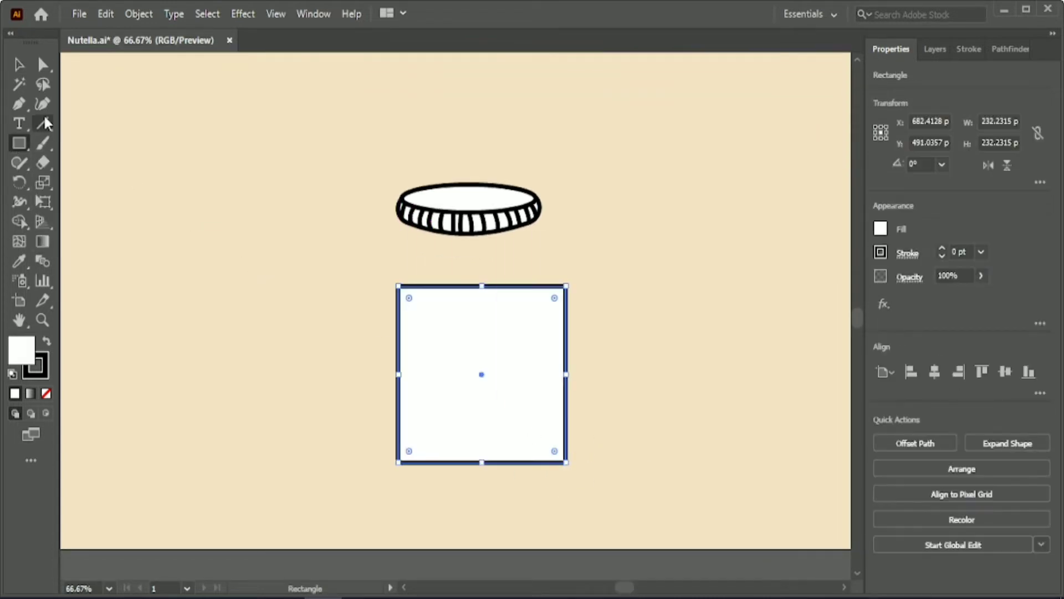
key("a")
left_click_drag(409, 299, 430, 315)
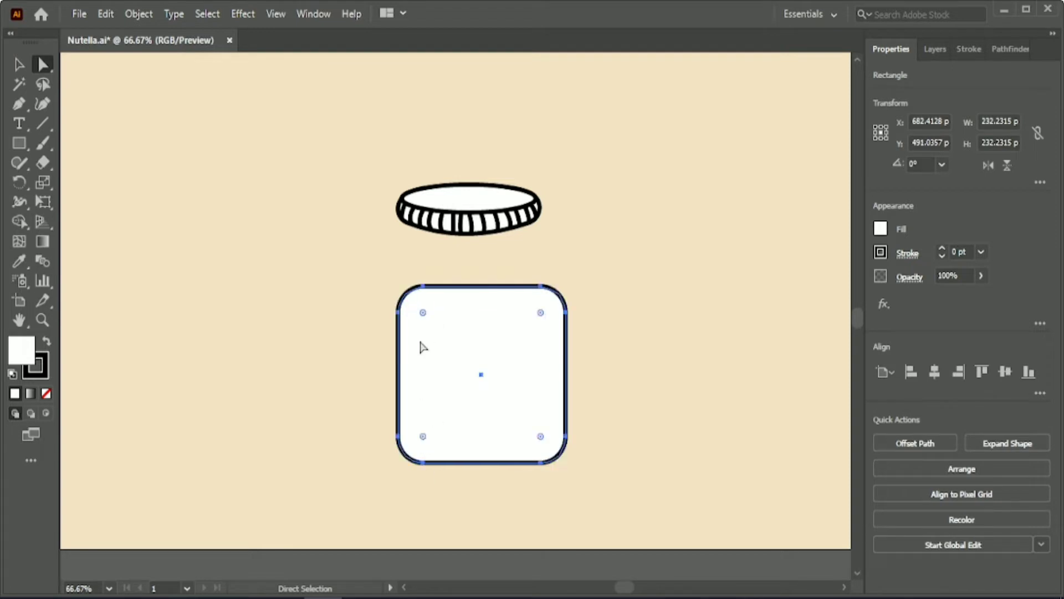
Shrink the rounded square to about 199 by 199 px and deselect it.
left_click(16, 65)
left_click_drag(398, 379, 422, 374)
left_click_drag(493, 287, 496, 314)
left_click(331, 271)
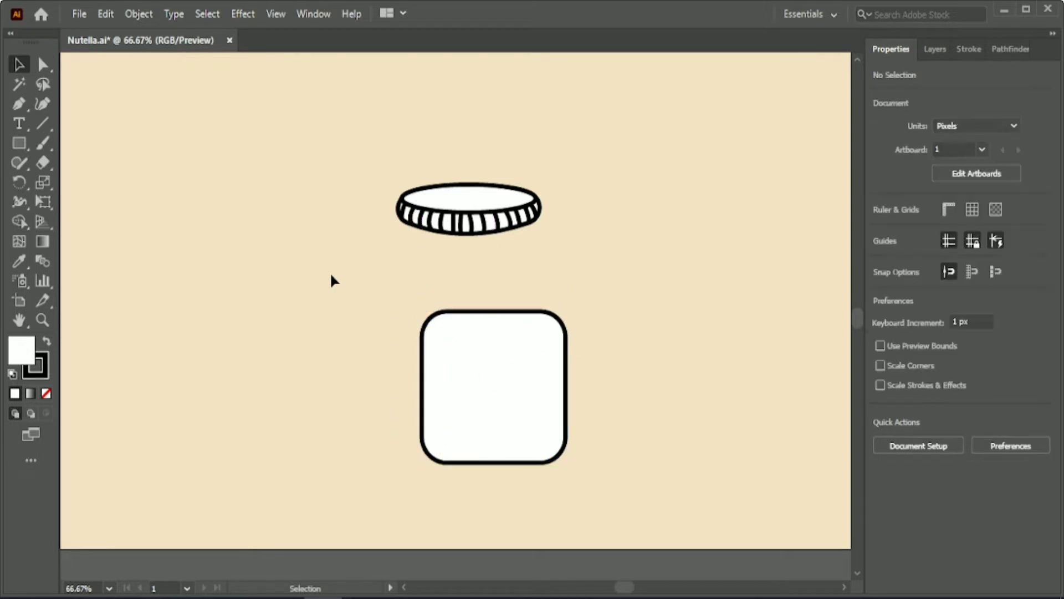
Apply the dark brown palette swatch's appearance to the rounded square with the Eyedropper and deselect it.
scroll(343, 268, "down", 1)
left_click(427, 333)
left_click(20, 262)
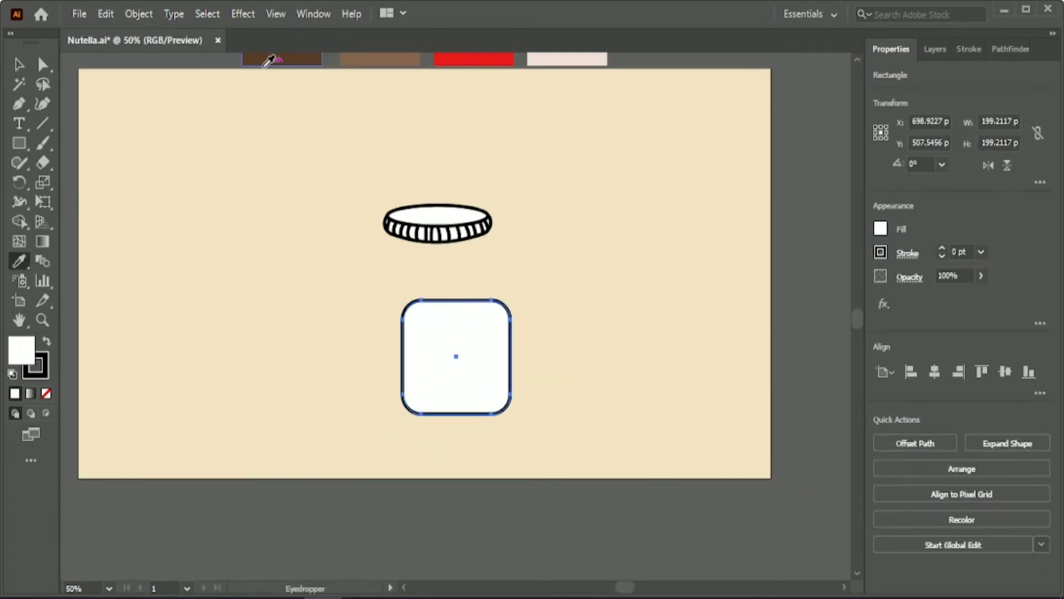
left_click(282, 59)
key("v")
left_click(314, 334)
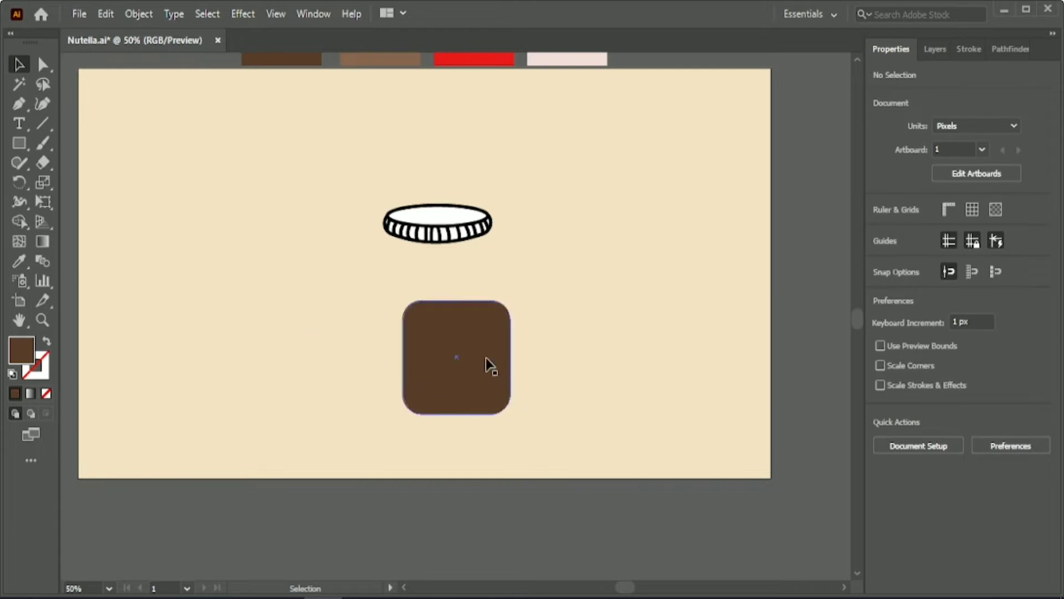
Draw a rectangle about 371 by 102 px across the brown body's middle, overhanging both sides, and fill it white.
scroll(486, 357, "up", 1)
scroll(485, 357, "up", 1)
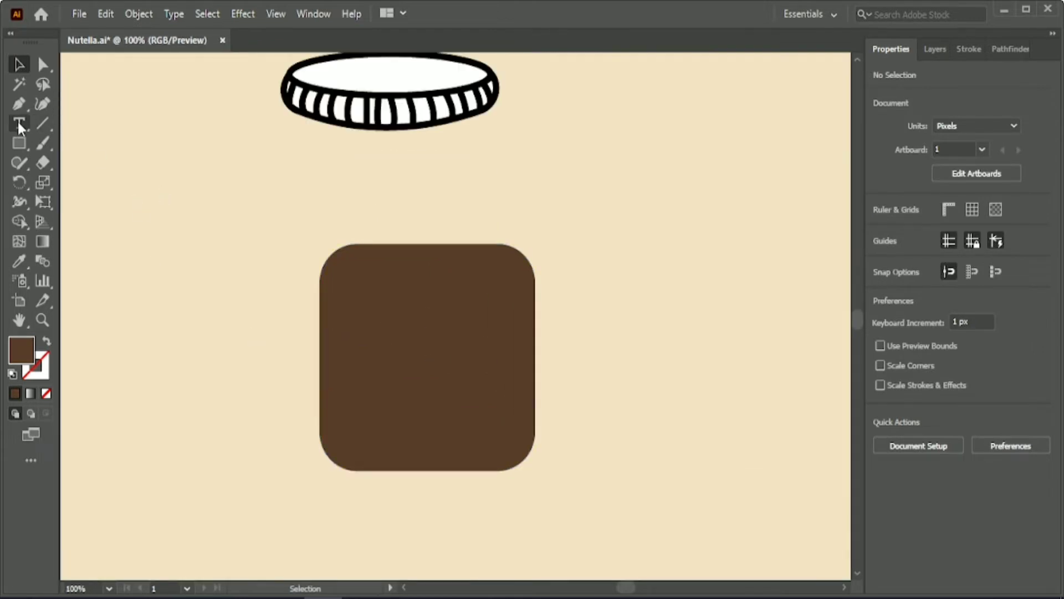
left_click(19, 143)
left_click_drag(209, 293, 610, 408)
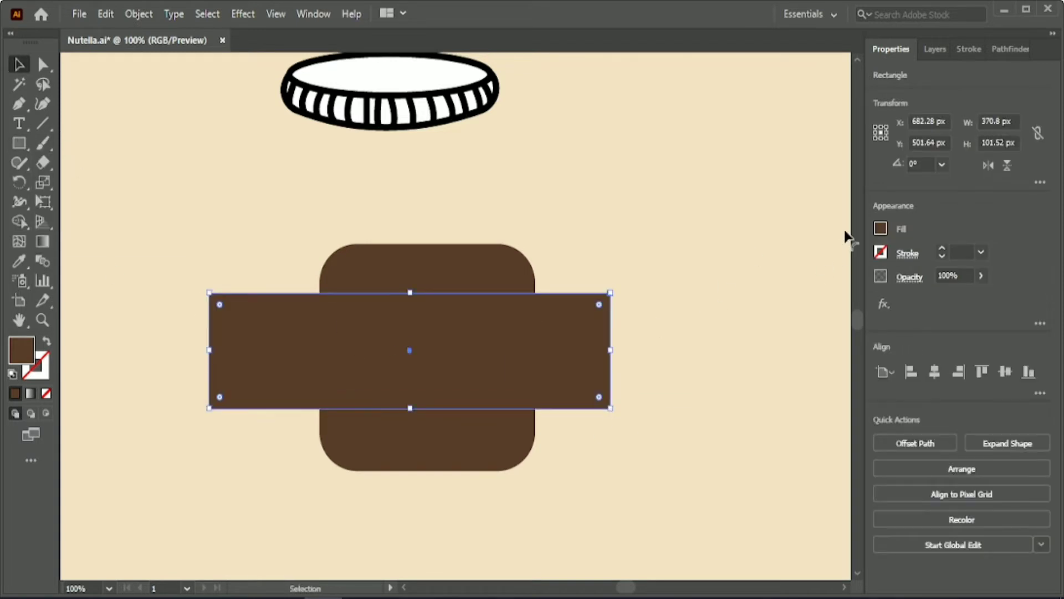
left_click(880, 228)
left_click(808, 258)
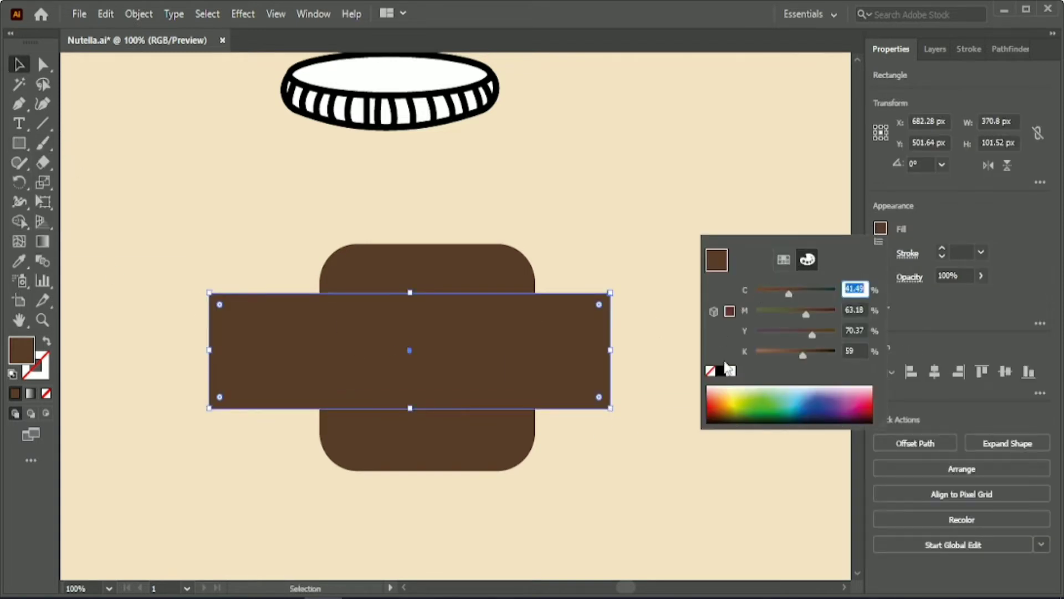
left_click(727, 368)
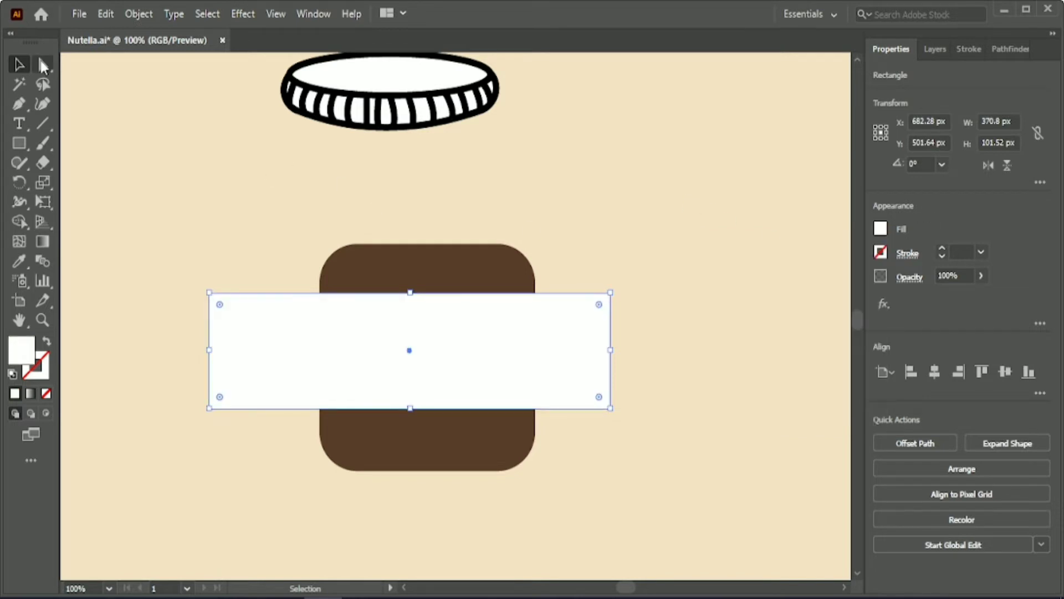
Lower the white rectangle's top edge by a few pixels and deselect it.
left_click(43, 66)
left_click(606, 294)
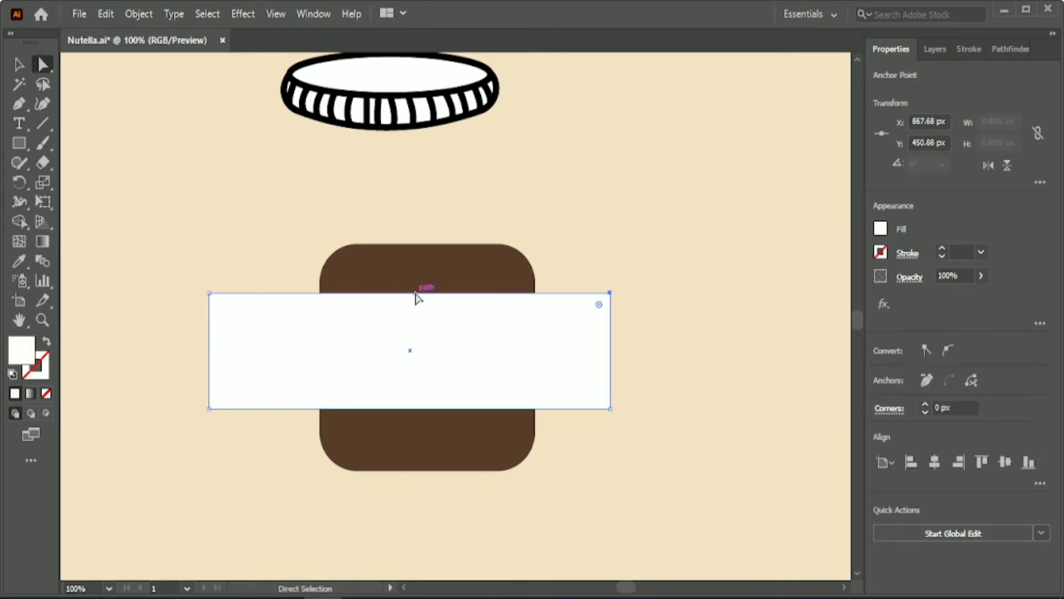
left_click_drag(417, 300, 415, 305)
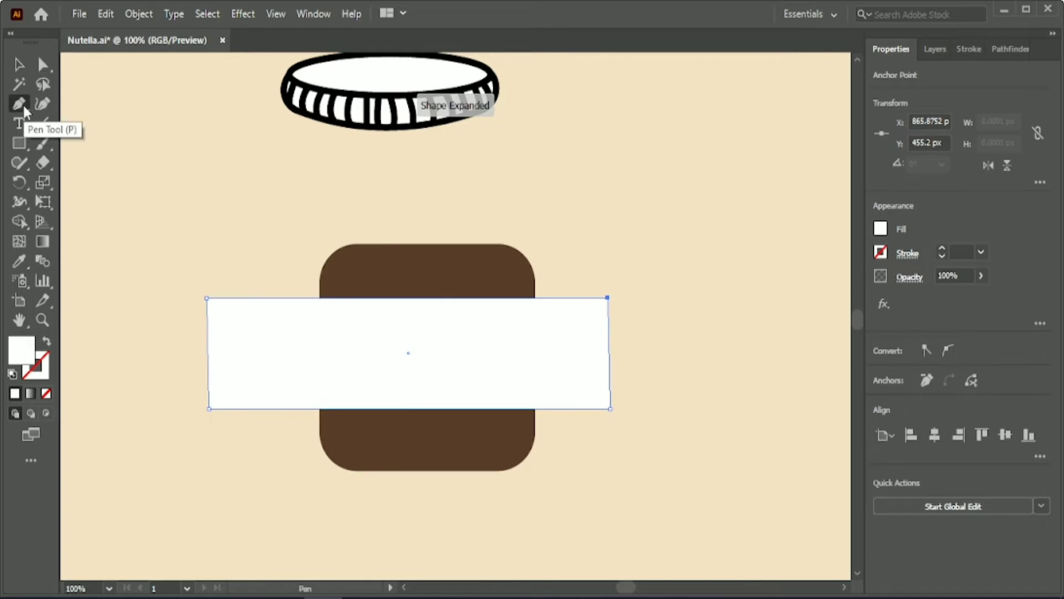
left_click(18, 64)
left_click(184, 208)
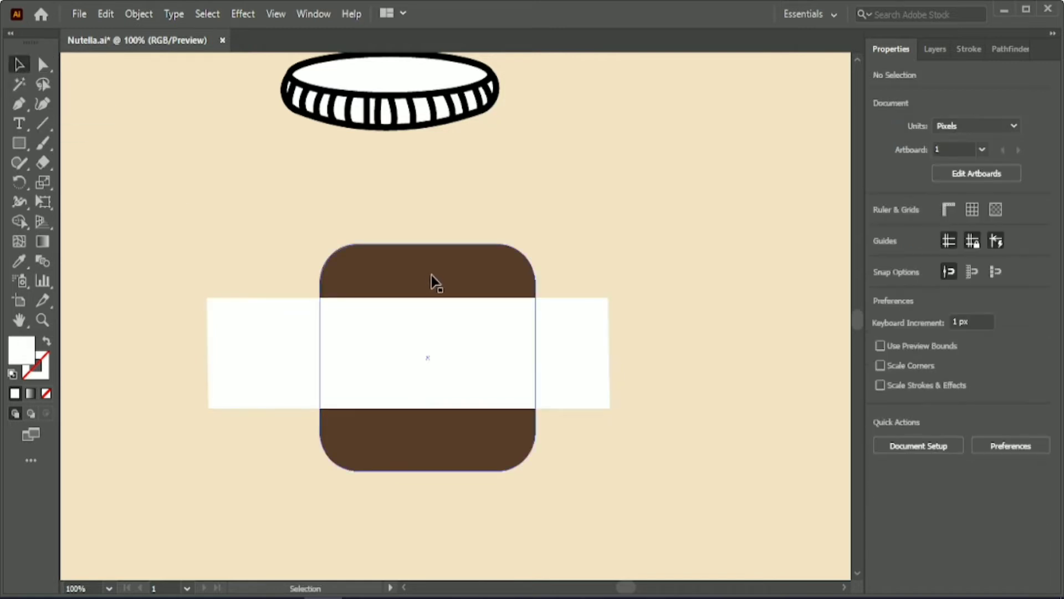
Nudge the white band slightly right and give both the band and the brown body a black outline.
left_click_drag(438, 338, 443, 338)
left_click_drag(274, 210, 399, 333)
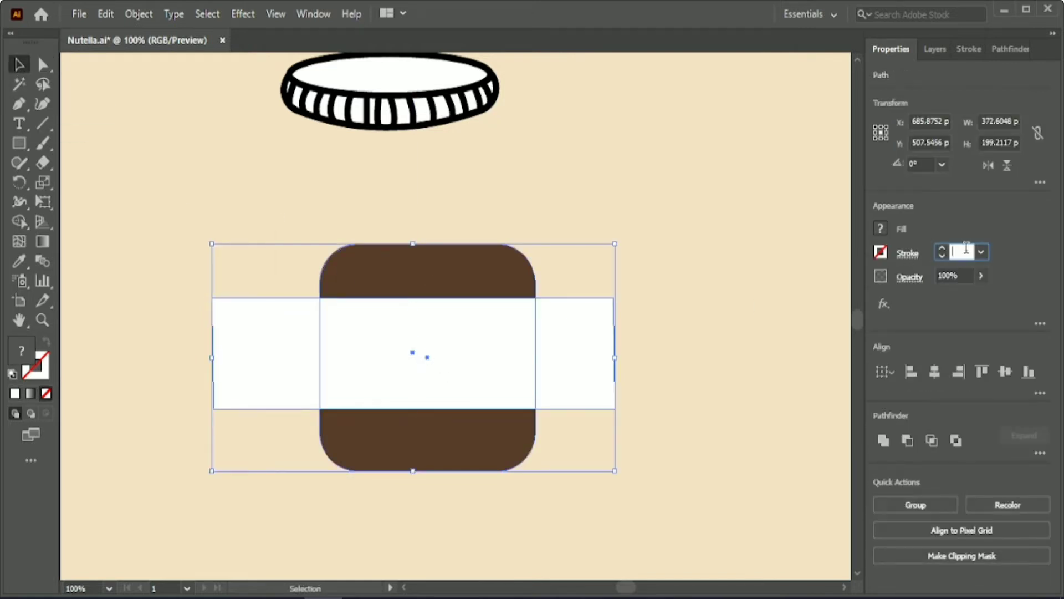
scroll(966, 249, "up", 5)
left_click(711, 238)
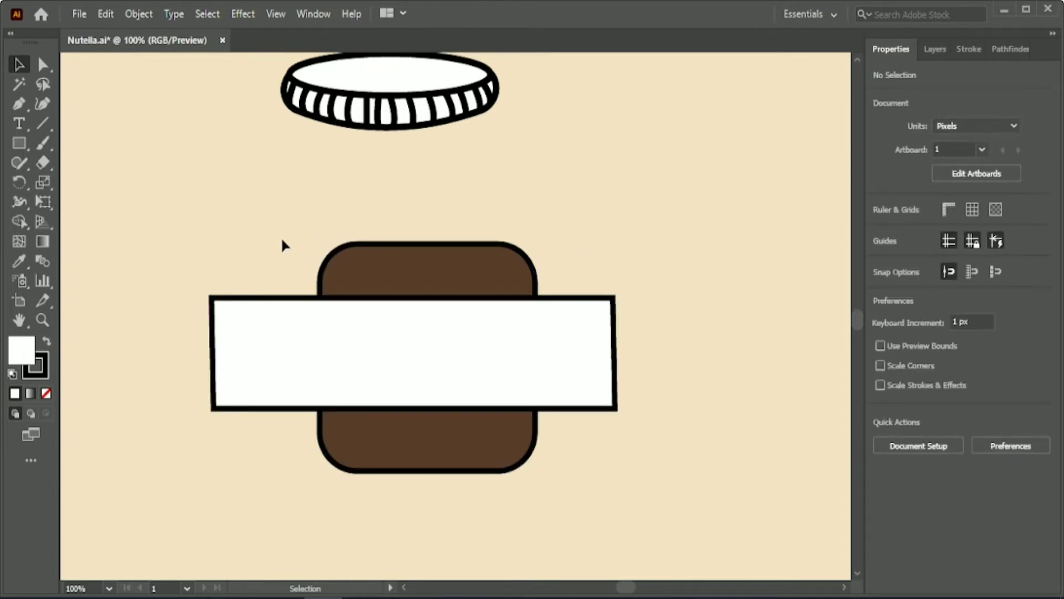
Add an anchor point at the middle of the white band's top edge and another at the middle of its bottom edge.
left_click(281, 337)
left_click_drag(19, 104, 63, 124)
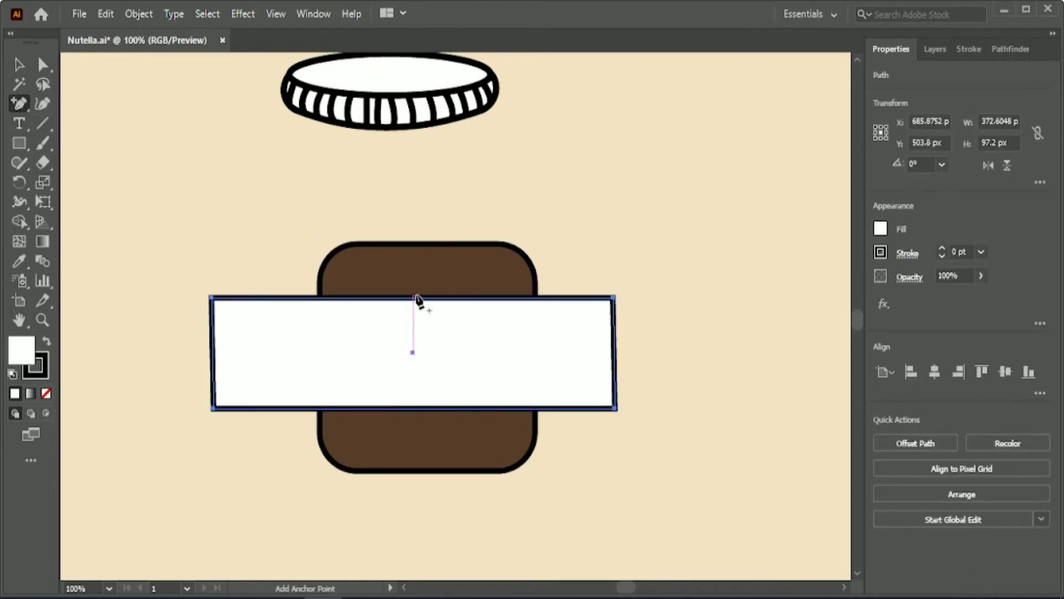
left_click(414, 298)
left_click(414, 409)
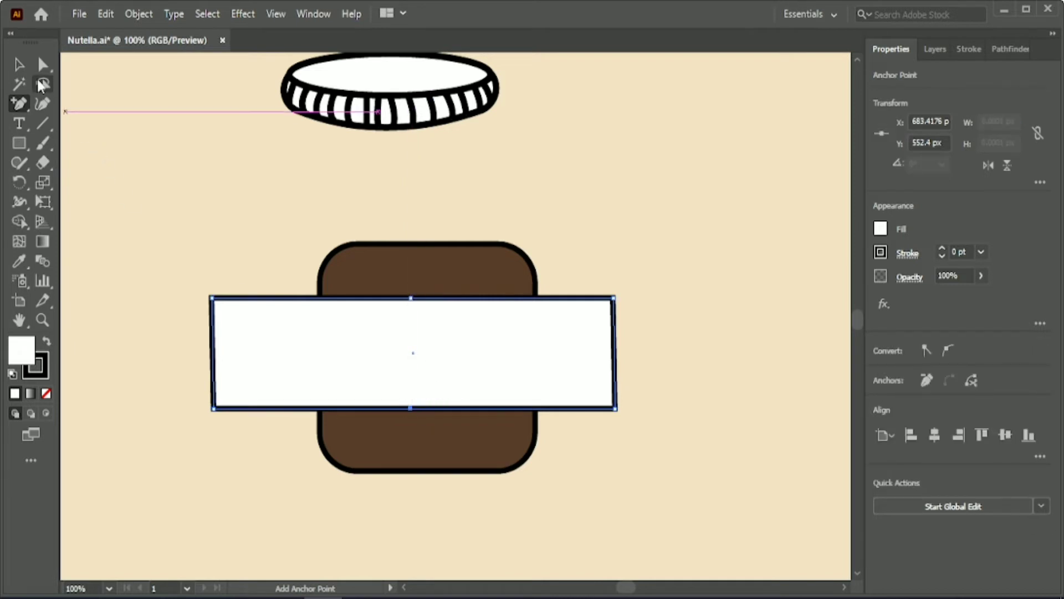
key("v")
left_click(199, 201)
Pull the white band's middle top and bottom anchors down about 8 px and slightly round both bends.
left_click(43, 64)
left_click(409, 308)
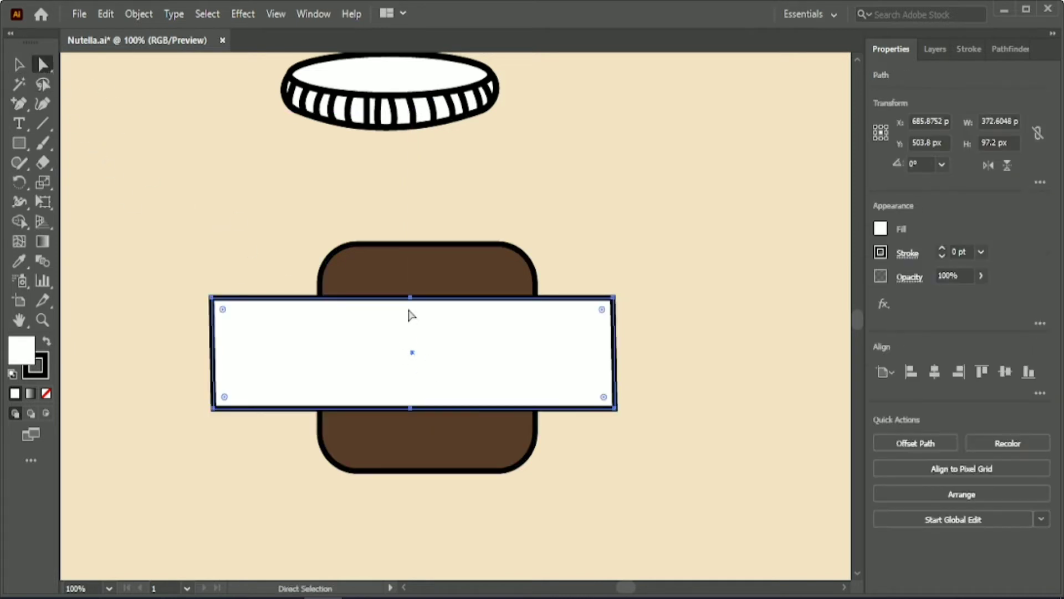
left_click(409, 298)
left_click_drag(408, 300, 411, 306)
left_click_drag(410, 409, 412, 417)
left_click_drag(411, 306, 419, 144)
left_click(411, 417)
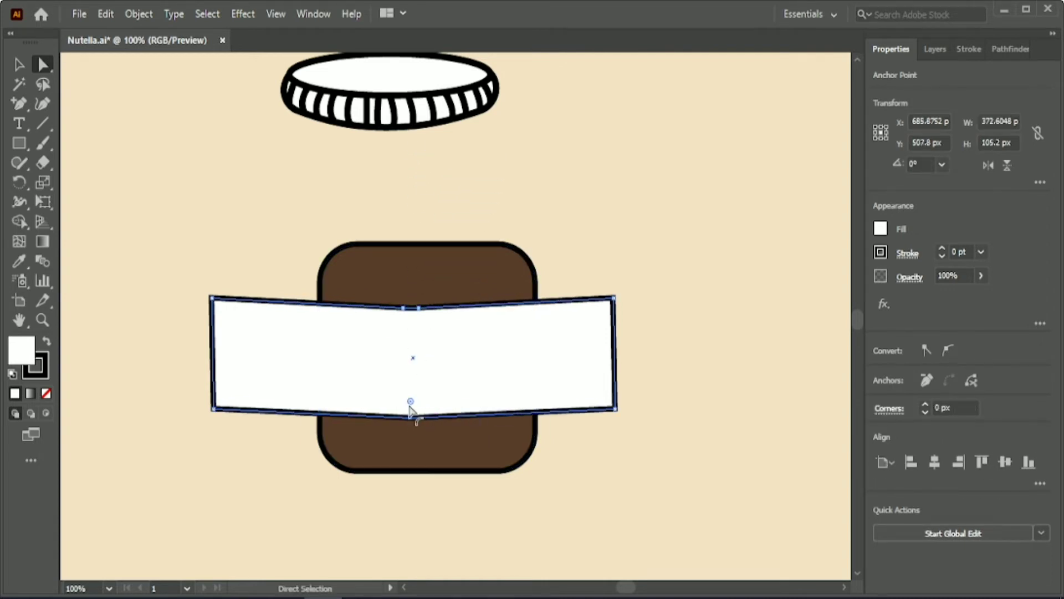
left_click_drag(411, 402, 443, 97)
key("v")
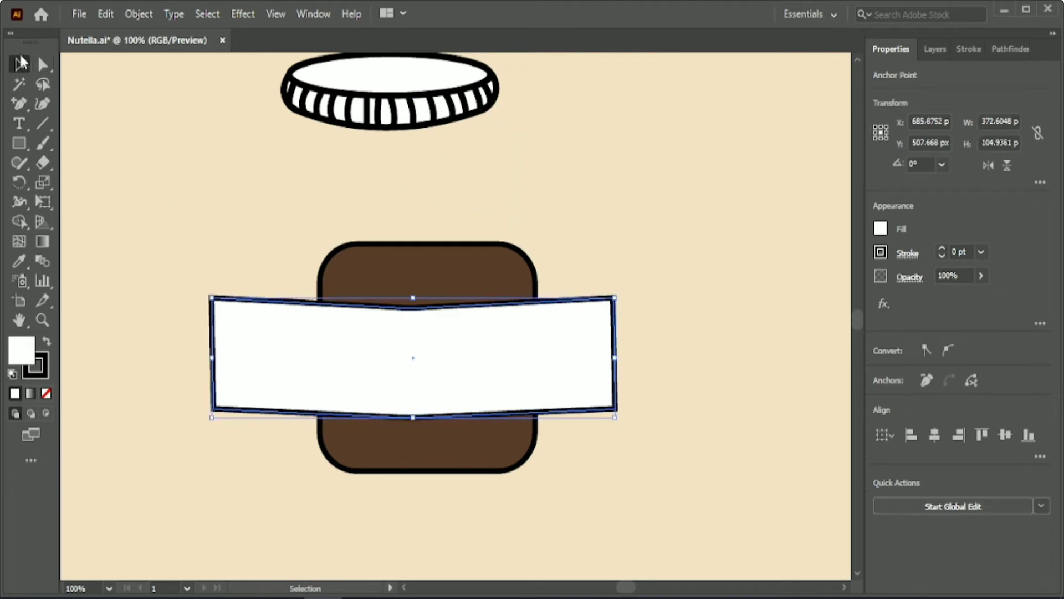
Align the white band and the brown body to each other's horizontal and vertical centres.
left_click_drag(157, 219, 457, 396)
left_click(936, 373)
left_click(999, 373)
left_click(691, 426)
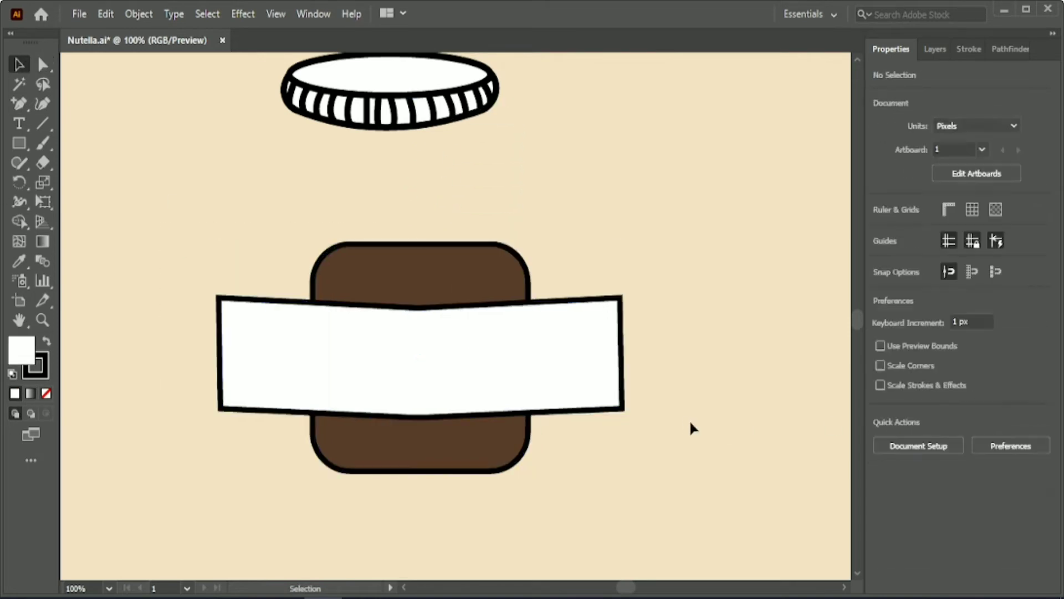
Remove the white band's ends that overhang both sides of the brown body using Shape Builder.
left_click_drag(348, 360, 348, 361)
left_click(18, 221)
left_click_drag(167, 304, 255, 365, "alt")
left_click(604, 315, "alt")
key("v")
left_click(220, 266)
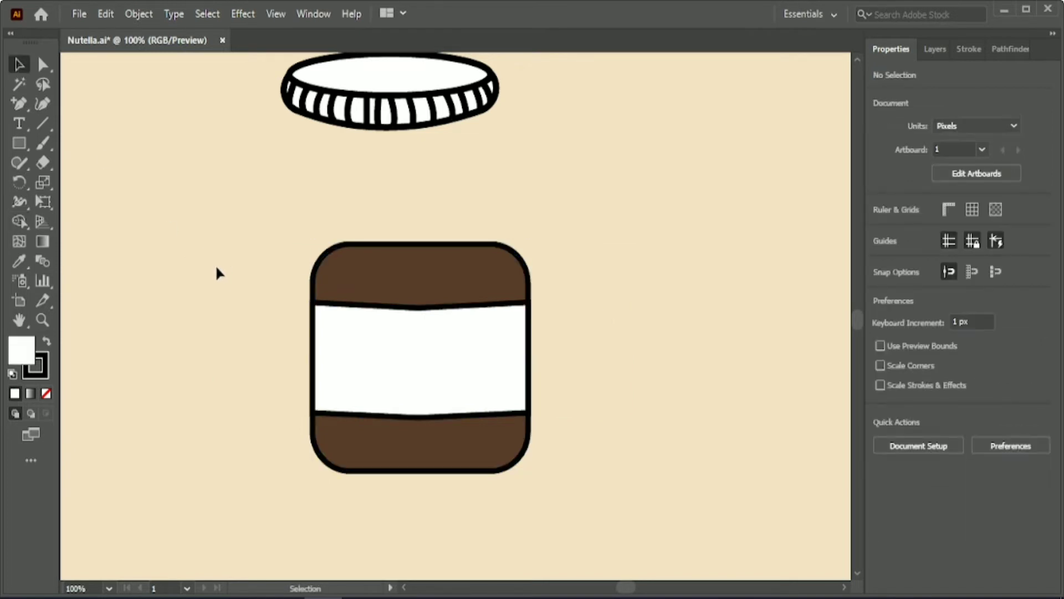
Draw a jar shoulder with the Pen tool, curving up from the body's left side, across, and down to its right side.
left_click(19, 103)
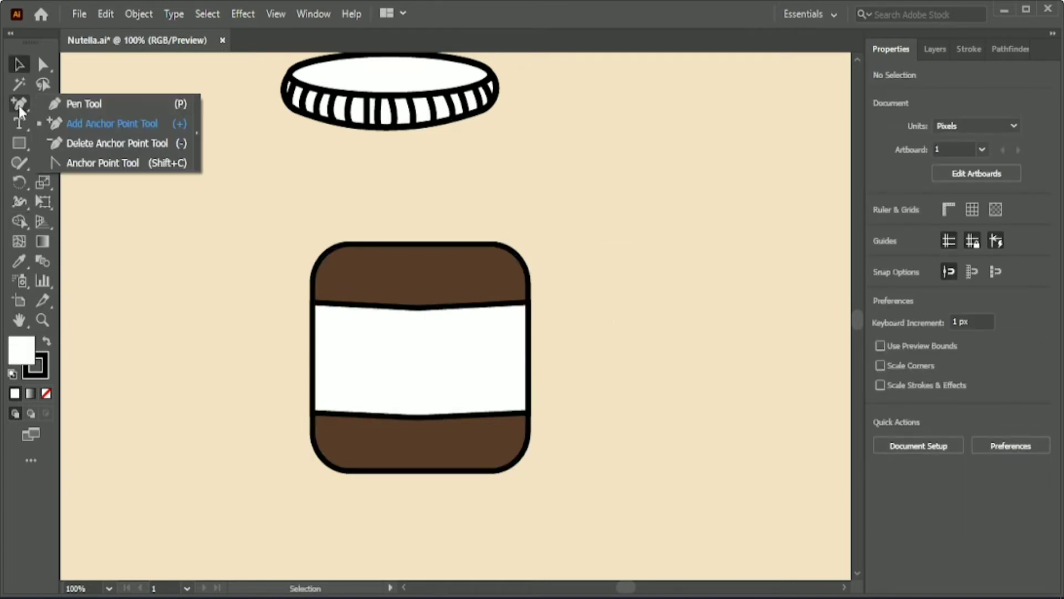
left_click(311, 283)
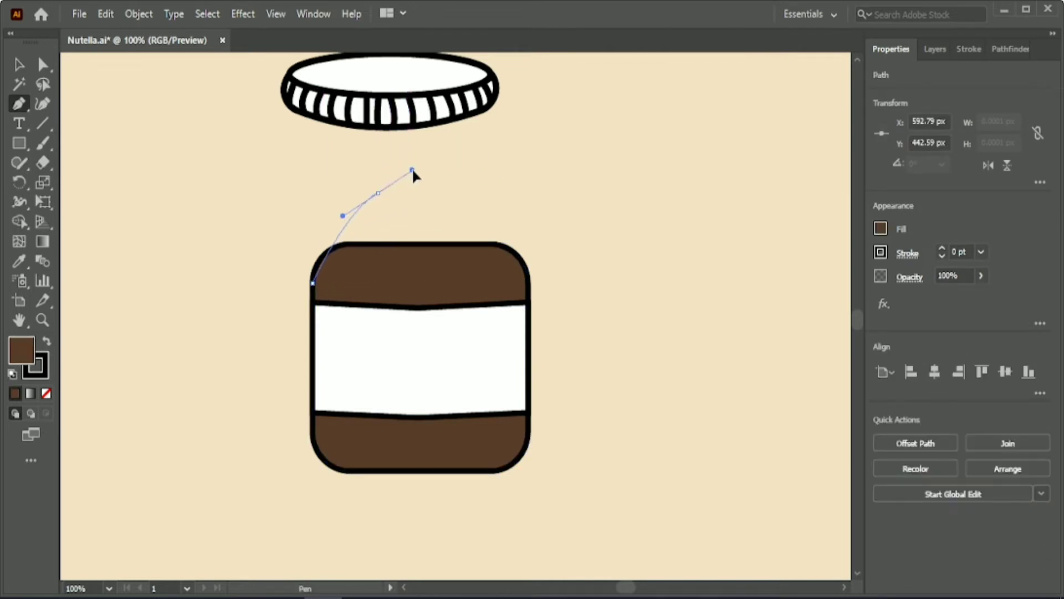
left_click_drag(411, 167, 414, 165)
left_click(378, 193)
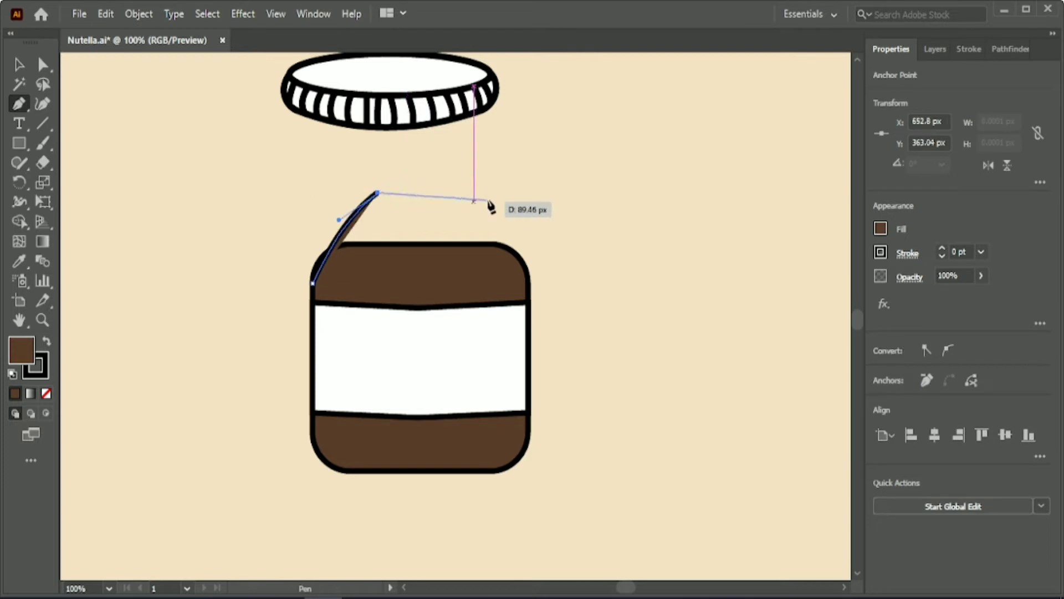
left_click(501, 190)
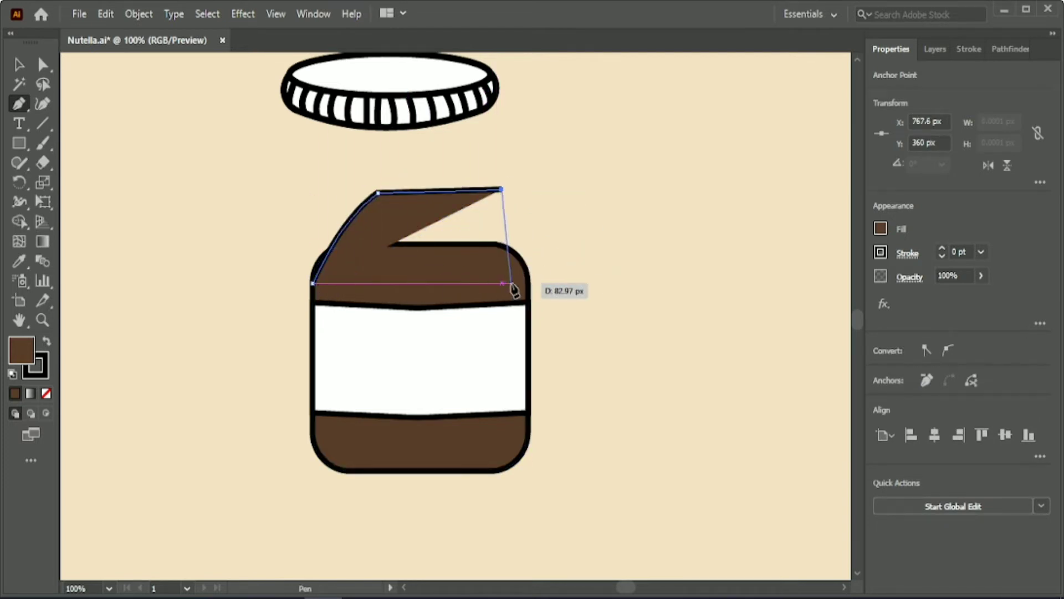
left_click_drag(528, 282, 531, 358)
left_click(529, 284)
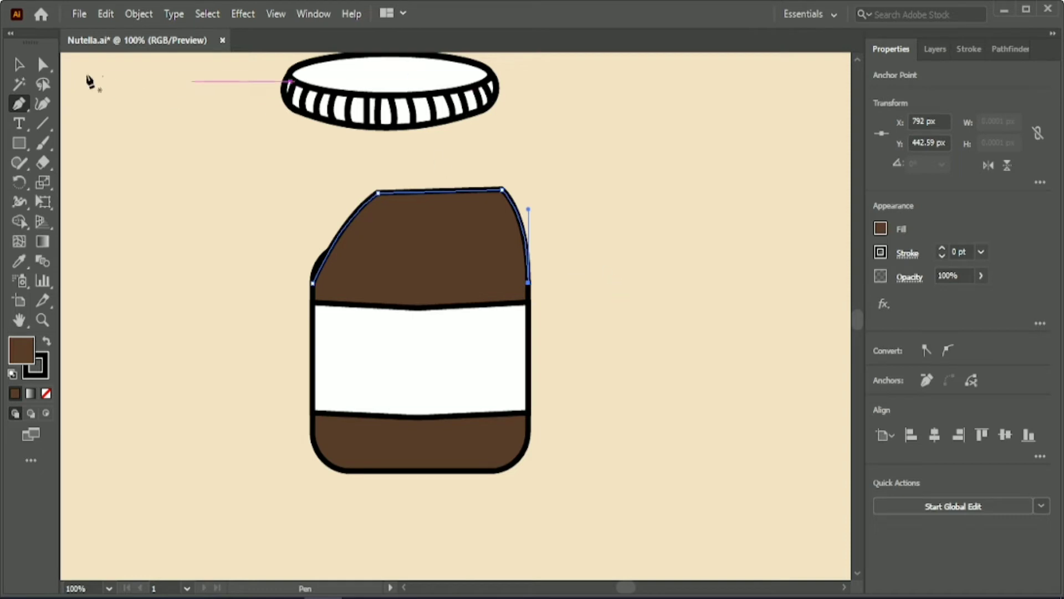
Move the shoulder's upper-right anchor inward to X 731.6 px, flatten its right curve, and close the path along its base.
left_click_drag(501, 189, 485, 189)
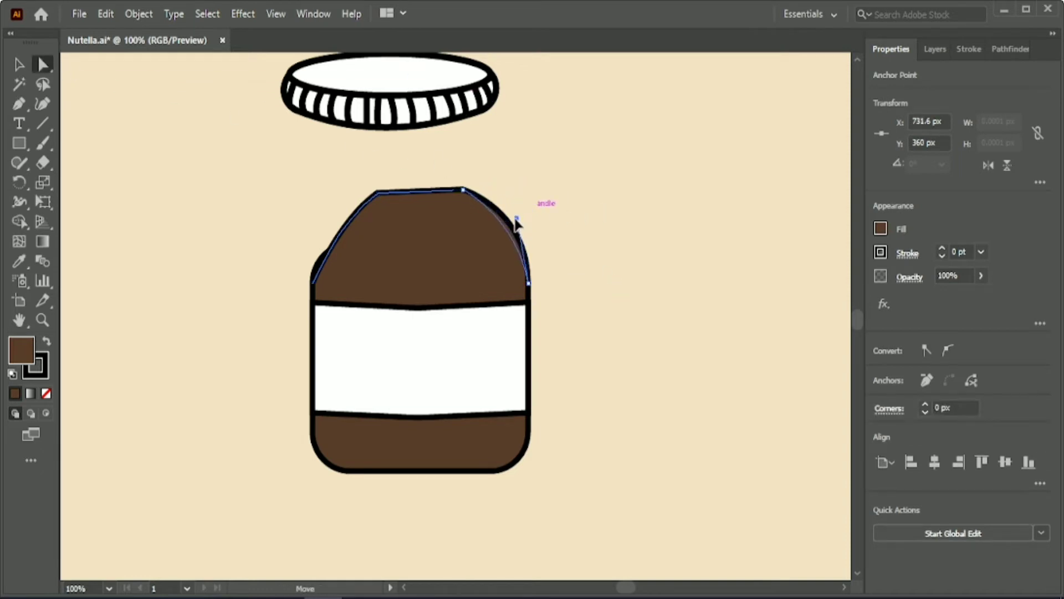
left_click_drag(515, 222, 506, 214)
key("p")
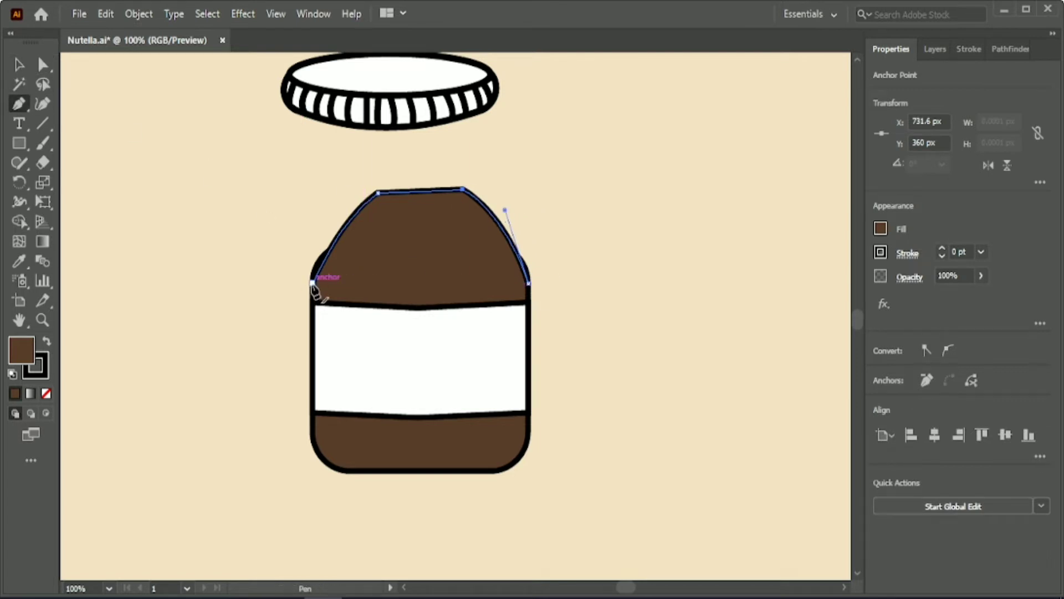
left_click(528, 284)
key("v")
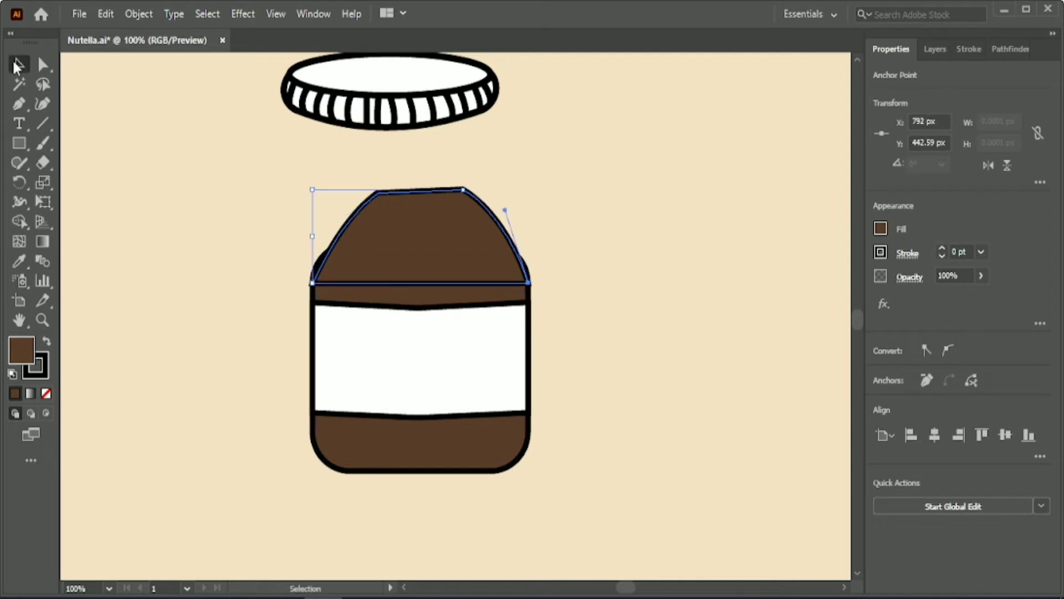
left_click(288, 216)
Move the white label aside to the jar's right and merge the shoulder with the brown body using Shape Builder, without the protruding corners.
left_click_drag(293, 208, 772, 390)
left_click_drag(213, 267, 386, 416)
left_click(19, 221)
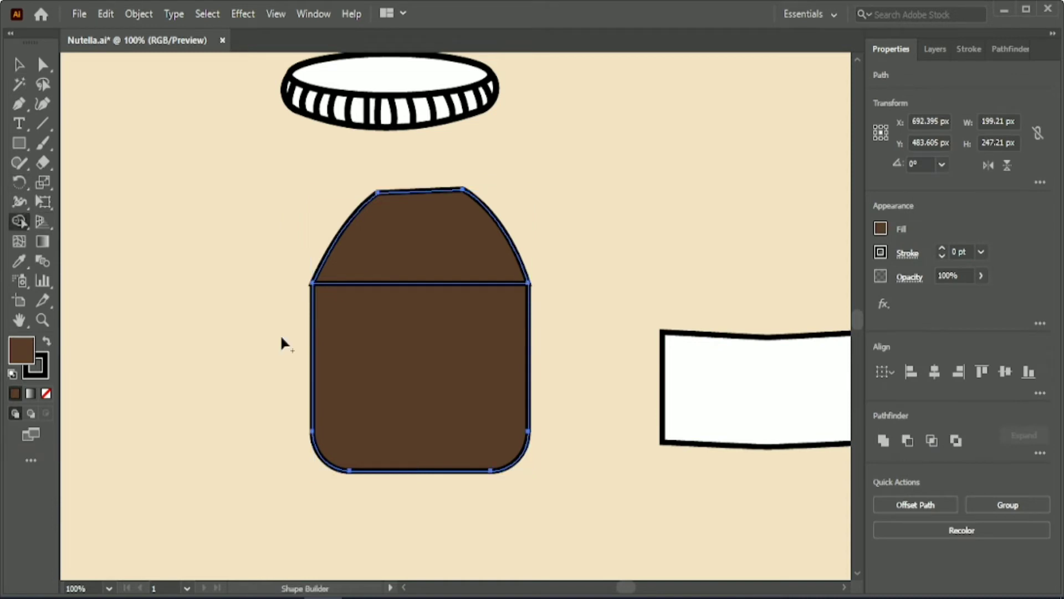
left_click_drag(344, 355, 374, 233)
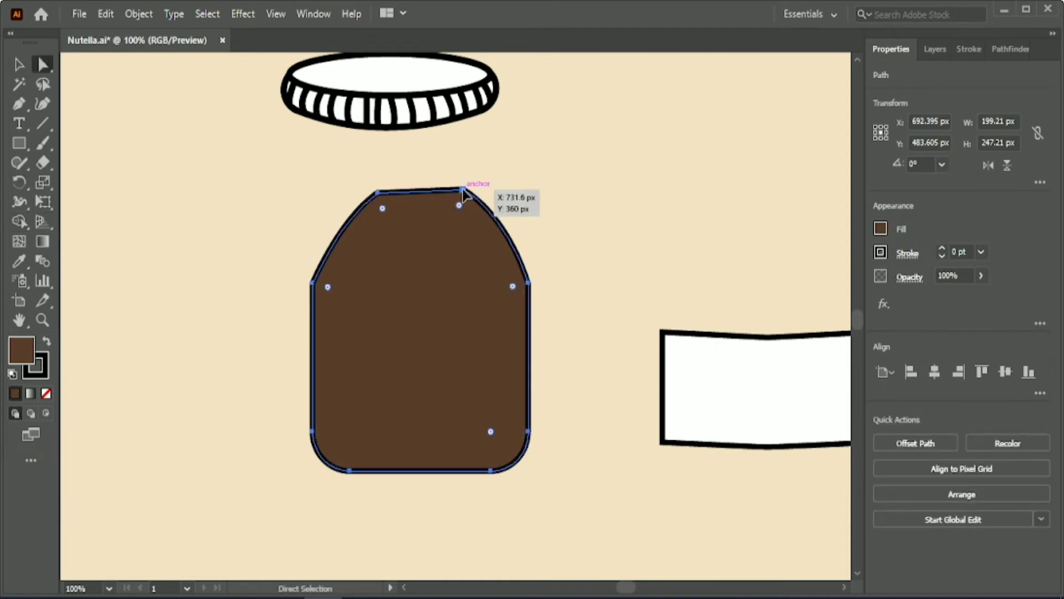
Move the shoulder's upper-right anchor inward to X 716.6 px and round the two corners where the shoulders meet the body's sides.
left_click_drag(463, 188, 446, 189)
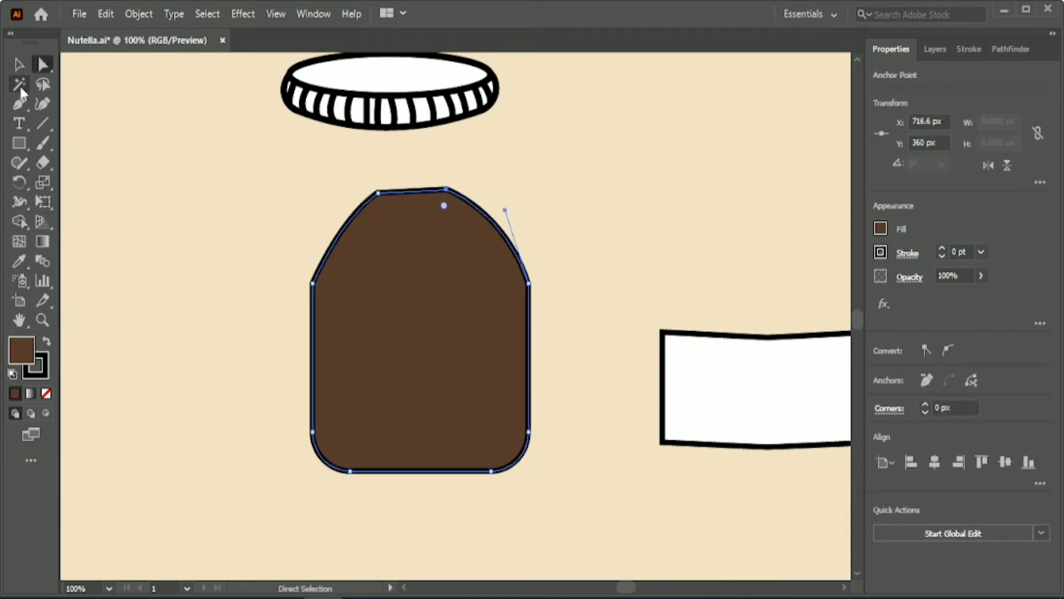
left_click(19, 65)
left_click(148, 175)
left_click(380, 368)
left_click(44, 65)
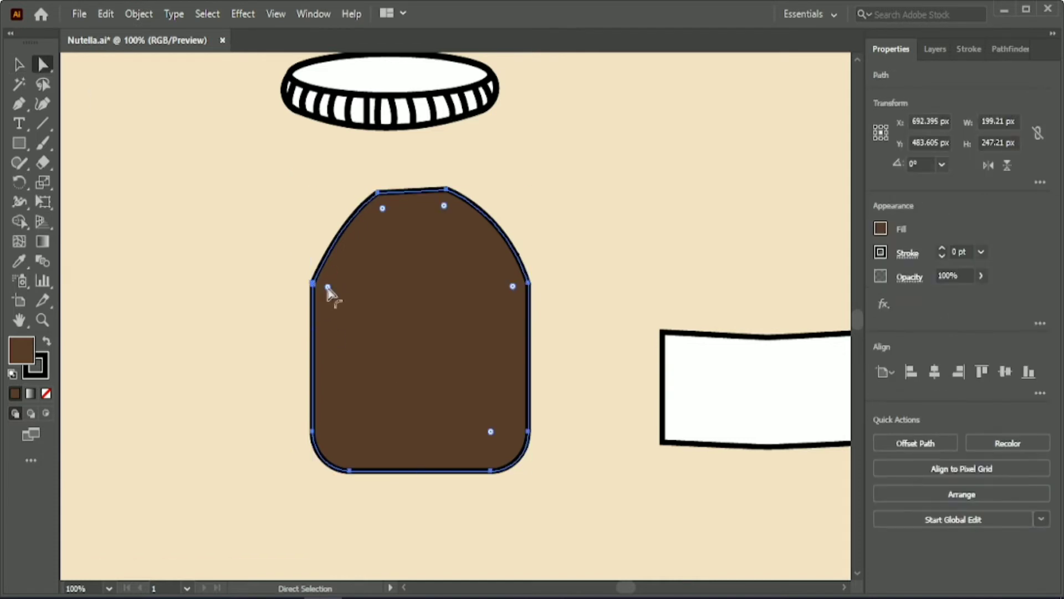
left_click_drag(328, 287, 431, 331)
left_click_drag(512, 286, 461, 291)
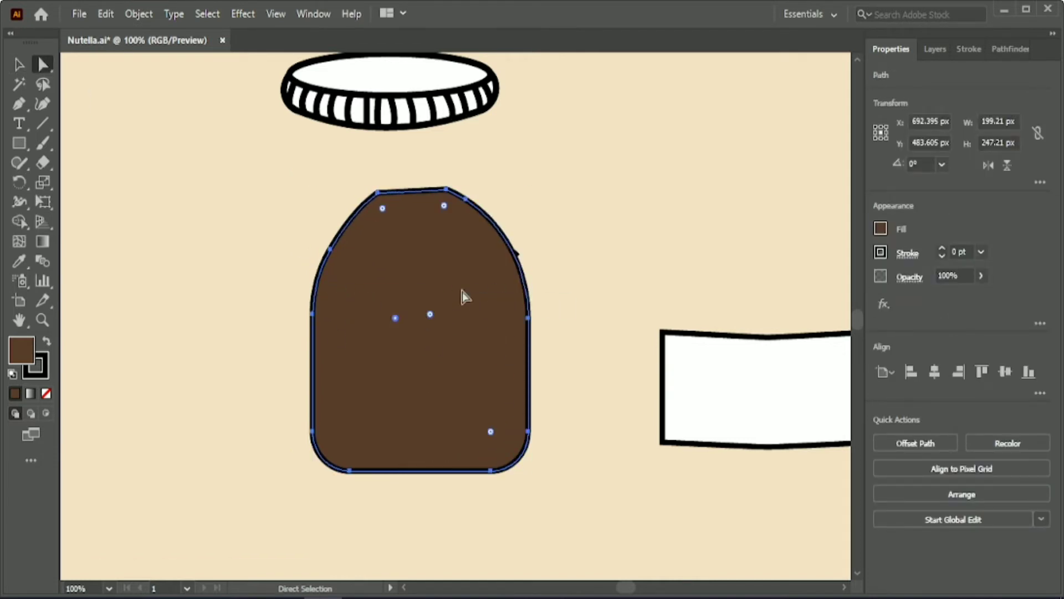
Delete the stray leftover path showing at the jar's right shoulder.
left_click(585, 218)
left_click(518, 251)
left_click(519, 247)
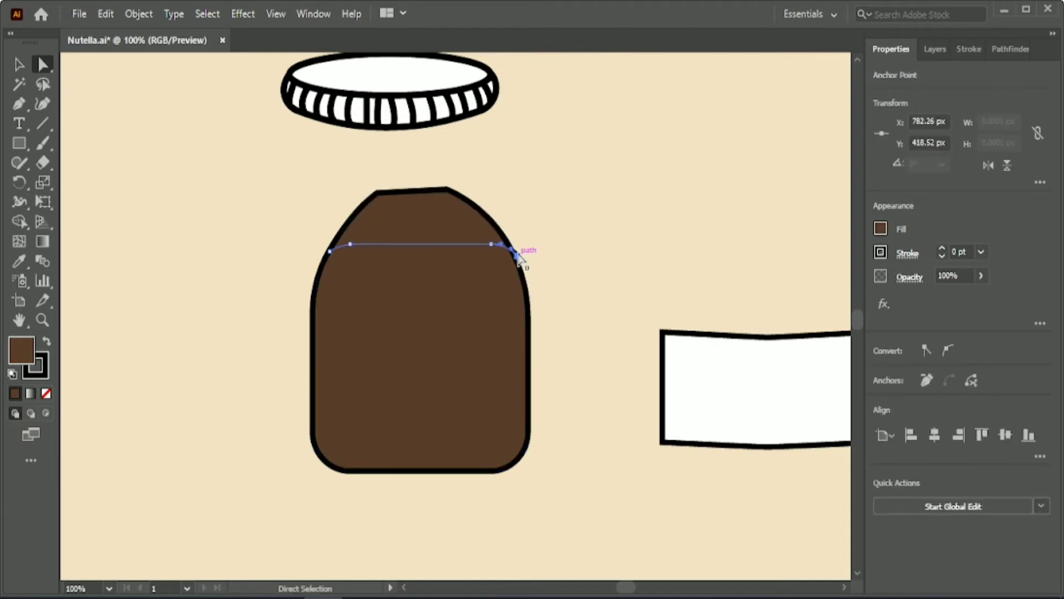
key("Delete")
Center the white label on the brown body horizontally and vertically, and move both to about X 757 px, below the lid.
key("v")
left_click(428, 321)
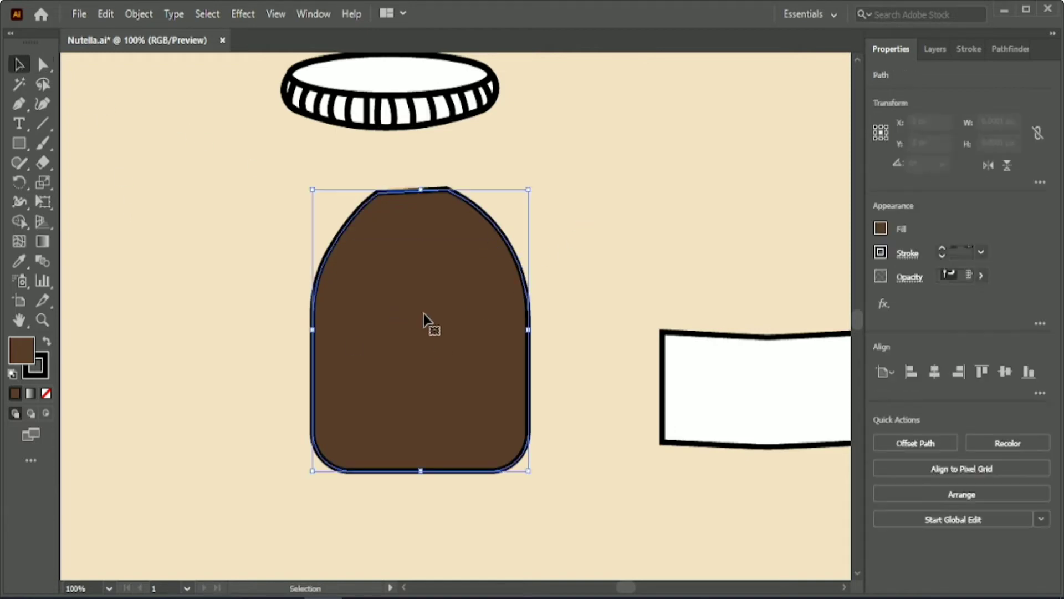
left_click(688, 369, "shift")
left_click(934, 371)
left_click(1005, 371)
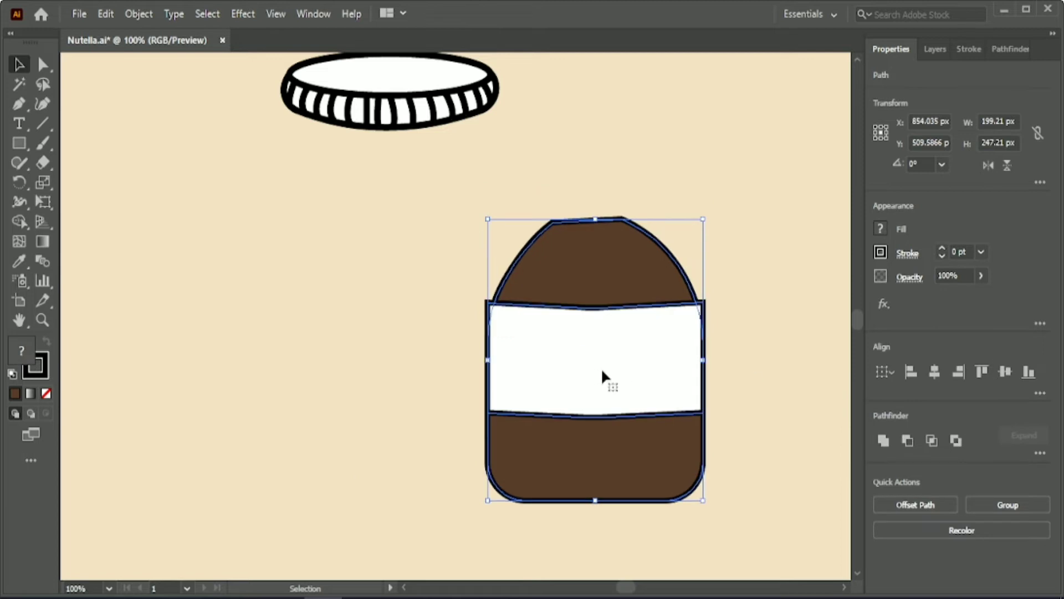
left_click_drag(603, 371, 343, 327)
key("ctrl+z")
Nudge the white label down about 30 px on the brown body.
left_click(497, 305)
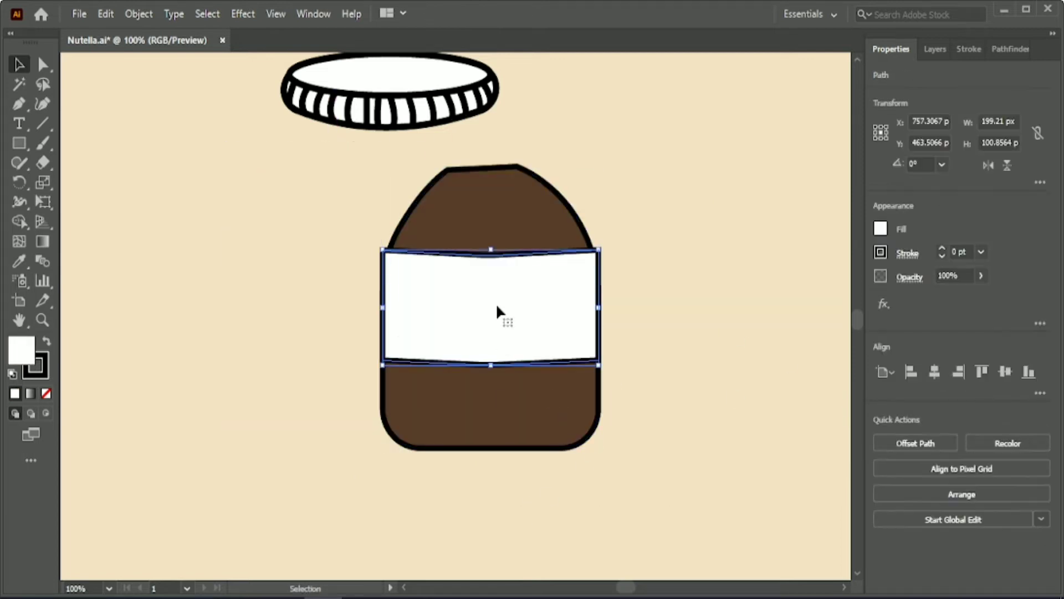
key("shift+Down")
key("shift+Down")
key("shift+Down")
key("shift+Down")
key("Down")
key("Down")
key("Down")
key("Down")
key("Down")
key("Down")
key("Down")
key("Down")
key("Down")
key("Down")
key("Down")
key("Down")
key("Down")
key("Down")
key("Down")
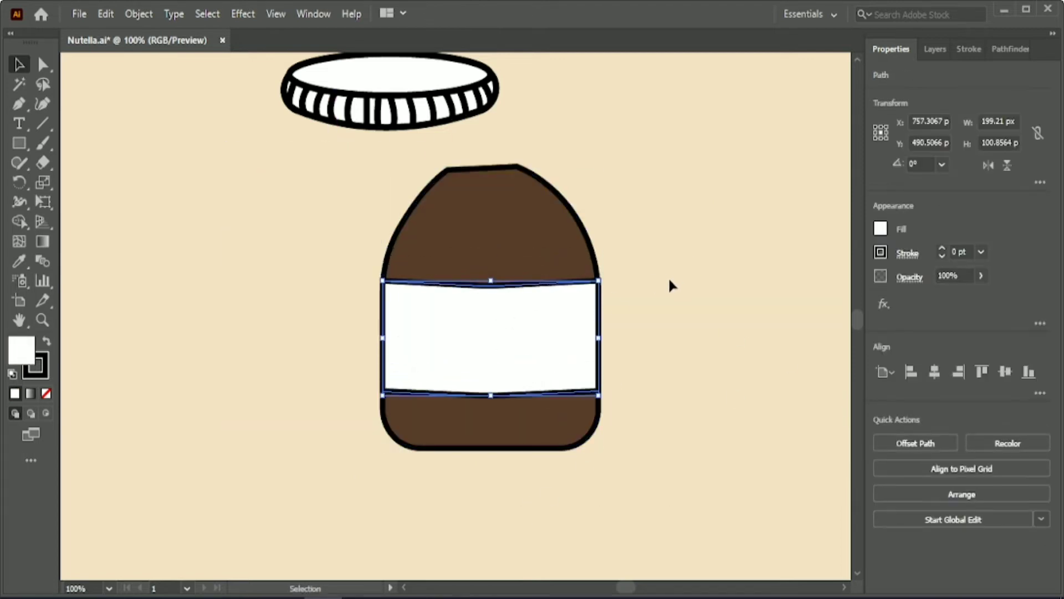
left_click(669, 277)
left_click(501, 367)
key("Down")
key("Down")
key("Down")
key("Down")
key("Down")
key("Down")
left_click(644, 288)
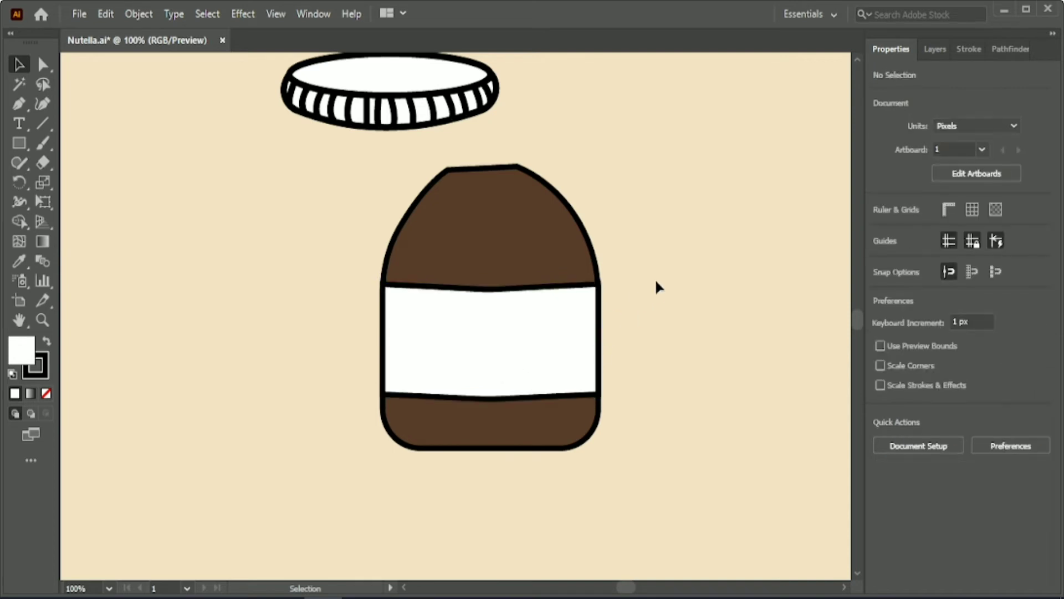
Place the ribbed lid over the top of the jar and bring it in front of the brown body.
left_click_drag(358, 99, 455, 213)
right_click(454, 213)
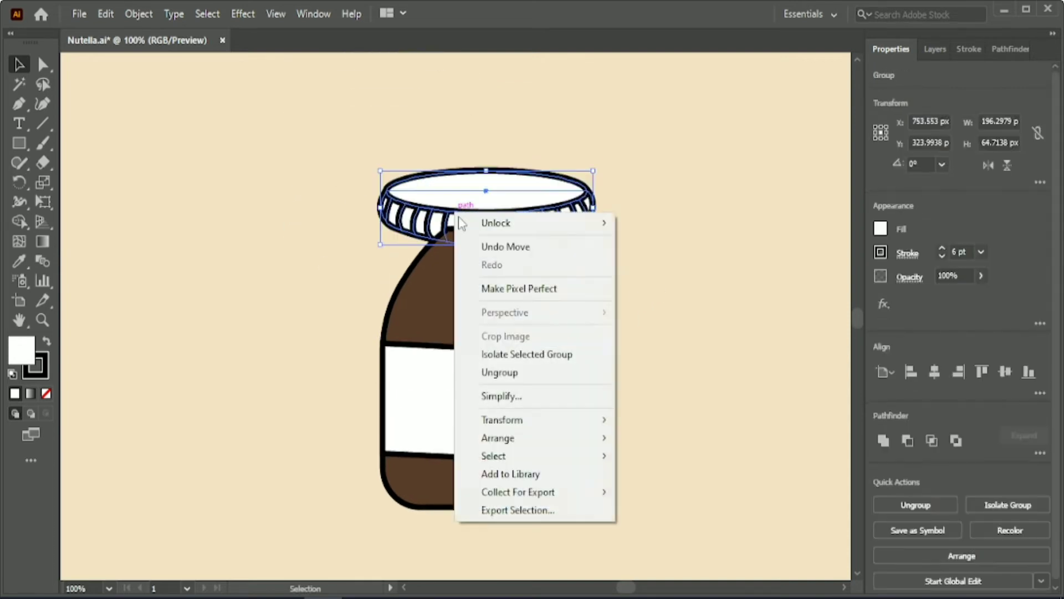
mouse_move(532, 443)
left_click(665, 438)
left_click_drag(557, 213, 561, 259)
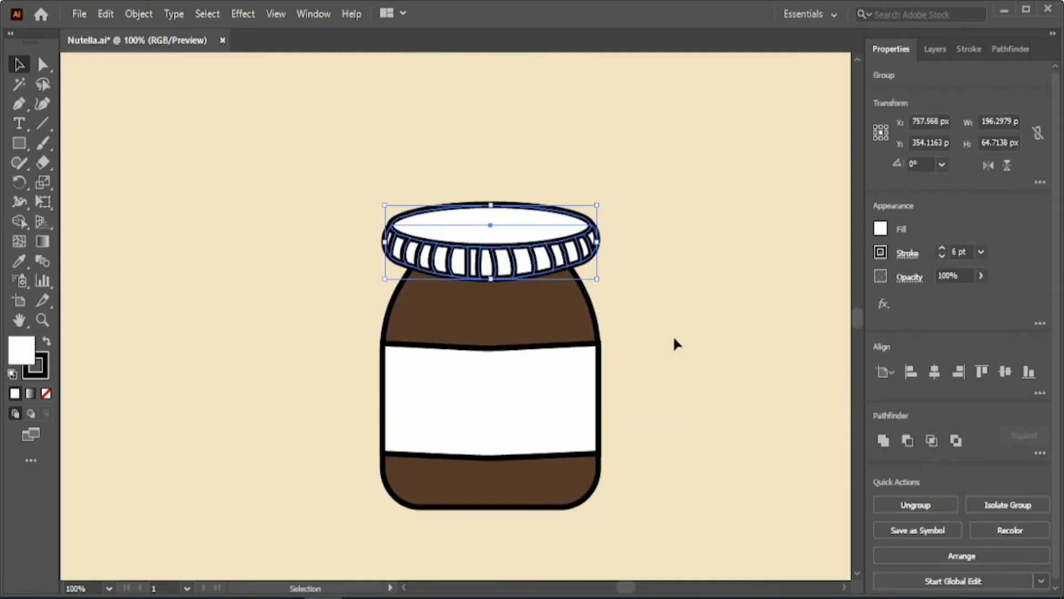
Enlarge the brown body and white label together to about 213.9 by 265.4 px and group them.
left_click(306, 358)
left_click(409, 248)
left_click_drag(315, 336, 425, 417)
left_click_drag(383, 366, 367, 367)
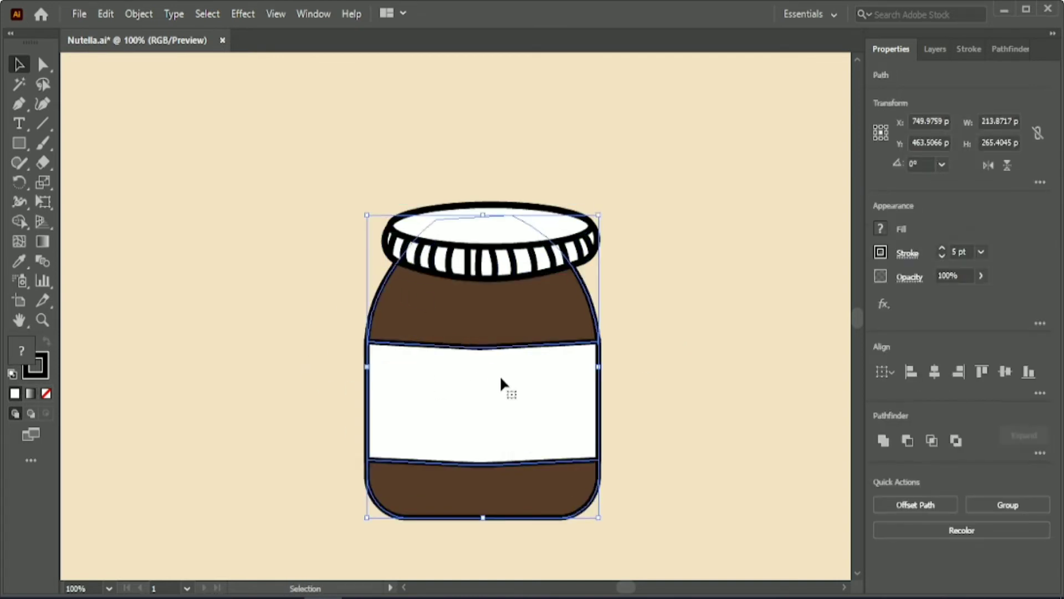
left_click(384, 155)
left_click_drag(576, 310, 619, 438)
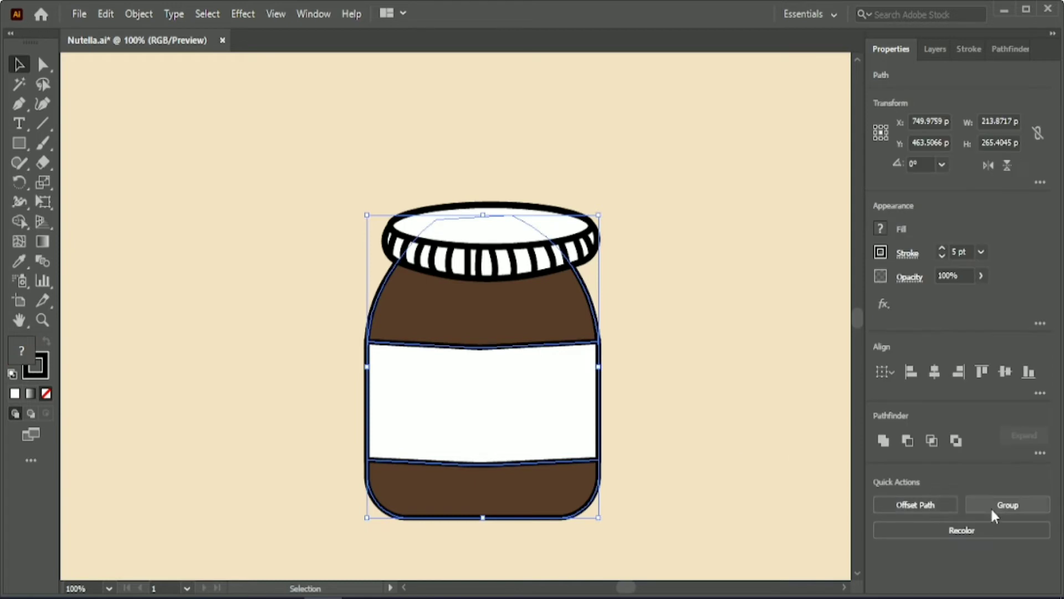
left_click(991, 507)
Align the lid and jar body to a common horizontal center and move the whole jar up to about Y 430 px.
left_click_drag(256, 143, 456, 333)
left_click(935, 372)
left_click_drag(474, 409, 474, 377)
left_click(706, 335)
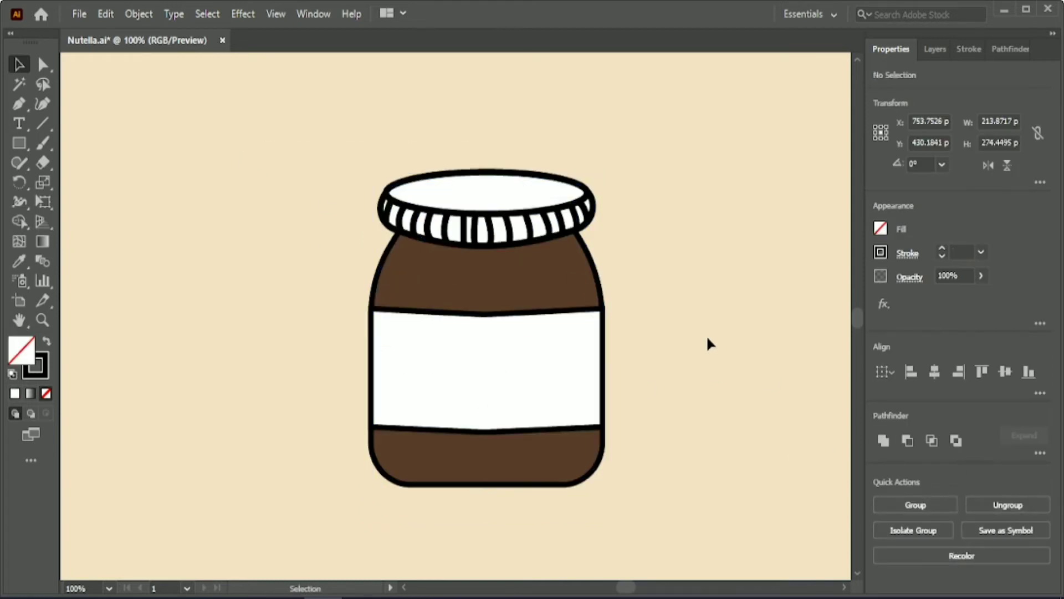
Stretch the lid to about 68.8 px tall and shorten the body and label group to about 259 px tall.
left_click(488, 188)
left_click_drag(488, 172, 488, 166)
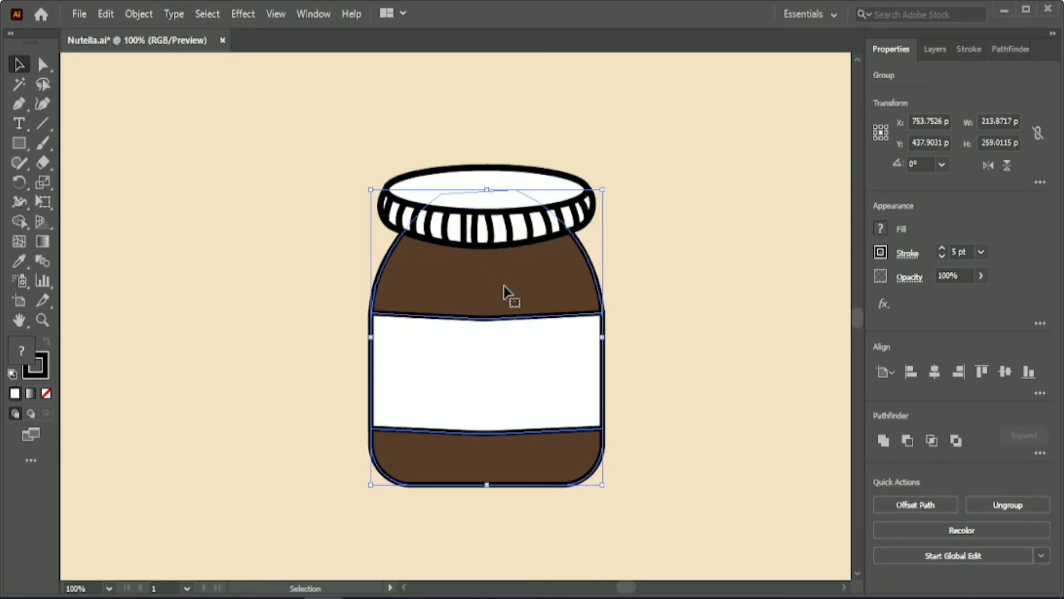
left_click(448, 157)
left_click_drag(447, 156, 515, 205)
left_click(679, 299)
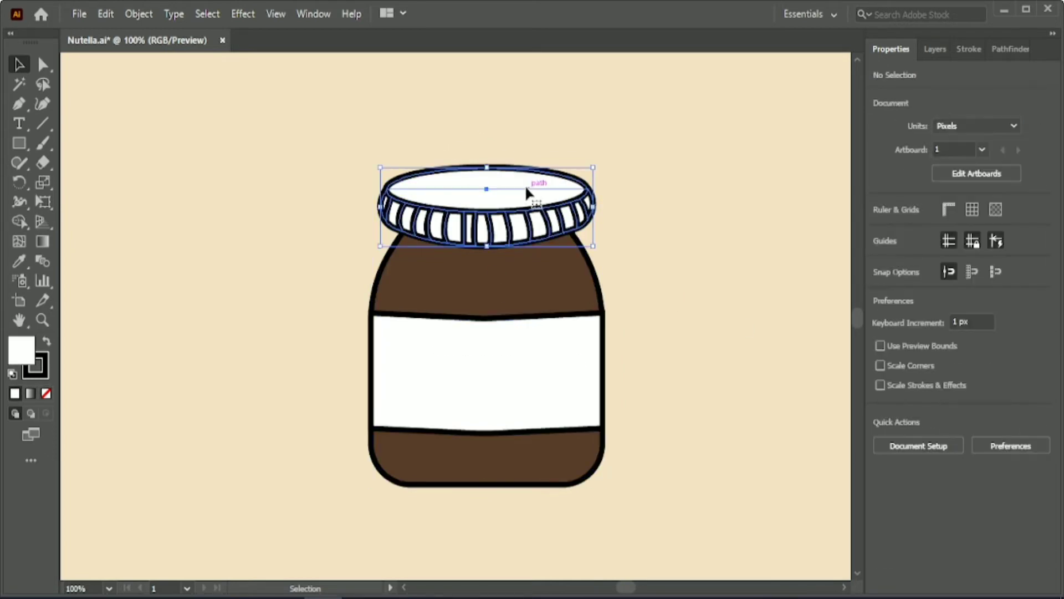
Nudge the lid down so it sits lower over the jar's shoulders.
left_click(524, 185)
key("Down")
key("Down")
key("Down")
key("Down")
key("Down")
key("Down")
key("Down")
key("Down")
key("Down")
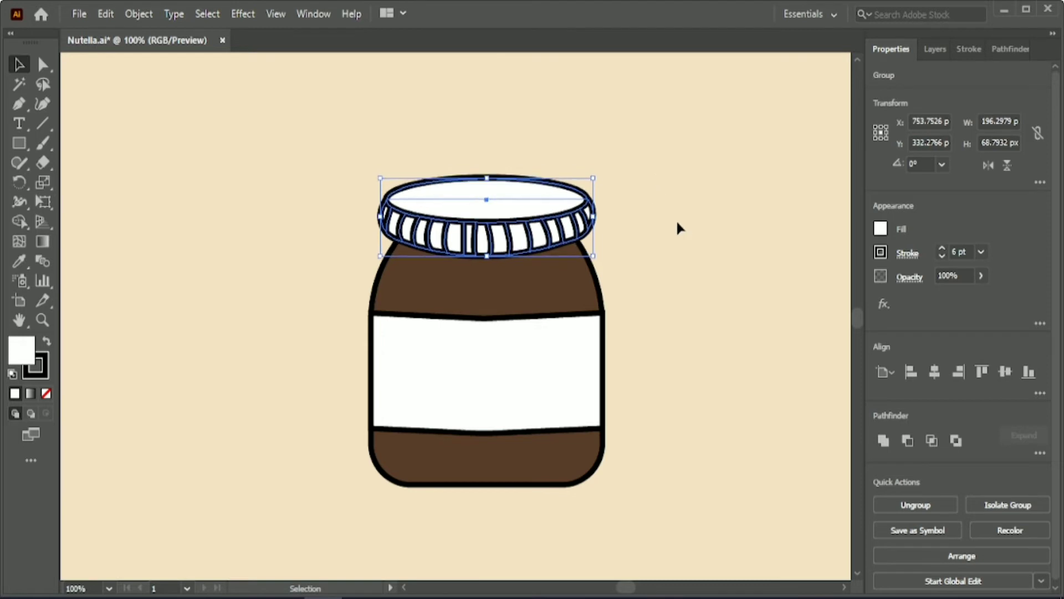
key("Down")
key("Down")
key("Down")
key("Down")
key("Down")
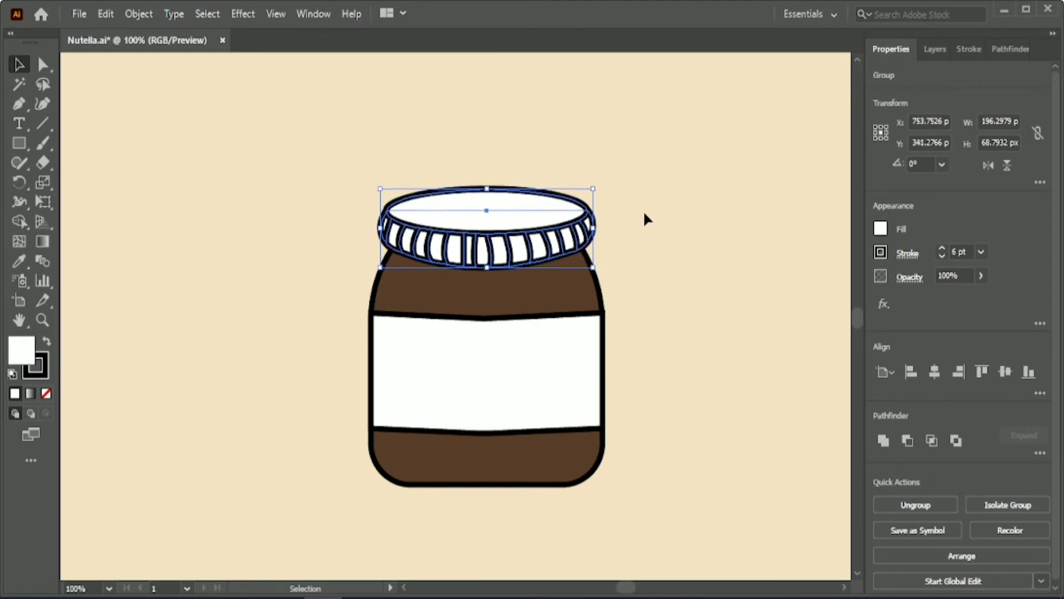
left_click(396, 159)
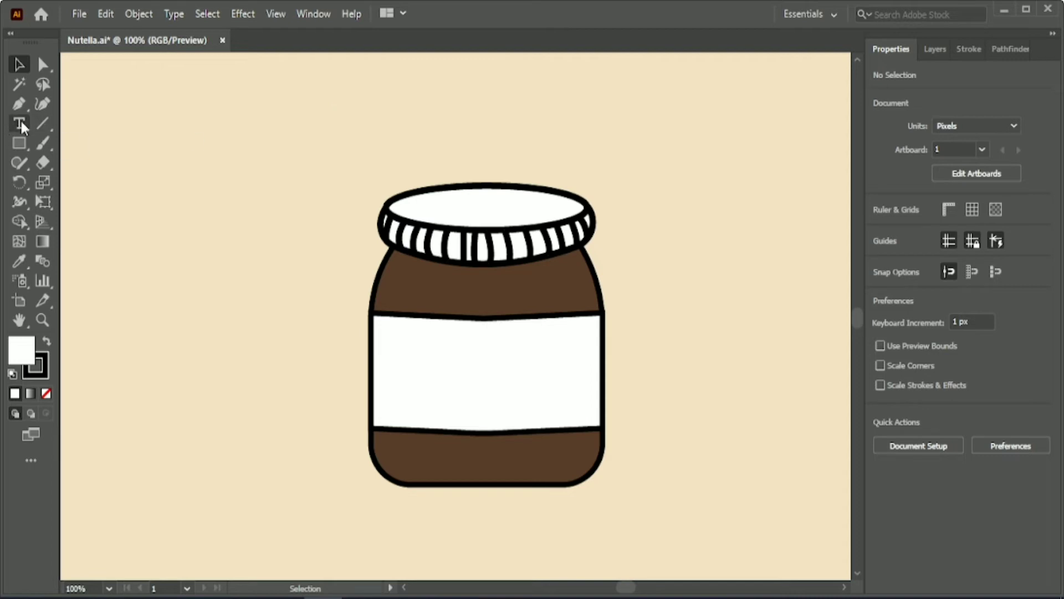
Add the text "nutella", move it onto the white label and set its size to 51 pt.
left_click(262, 289)
key("BackSpace")
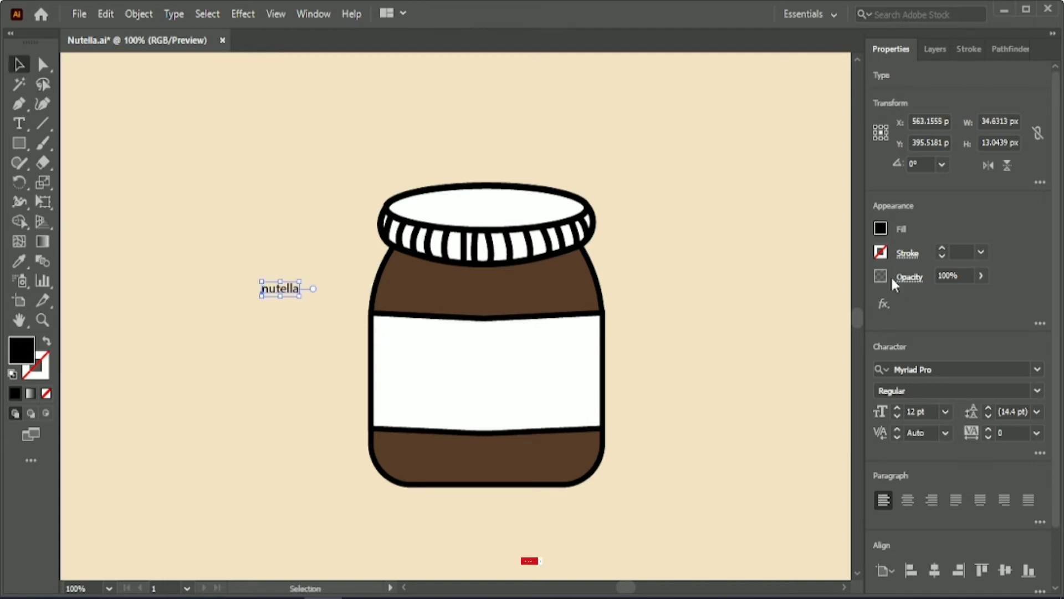
left_click(933, 411)
scroll(934, 412, "up", 20)
left_click_drag(351, 288, 511, 406)
left_click(920, 411)
scroll(920, 412, "up", 13)
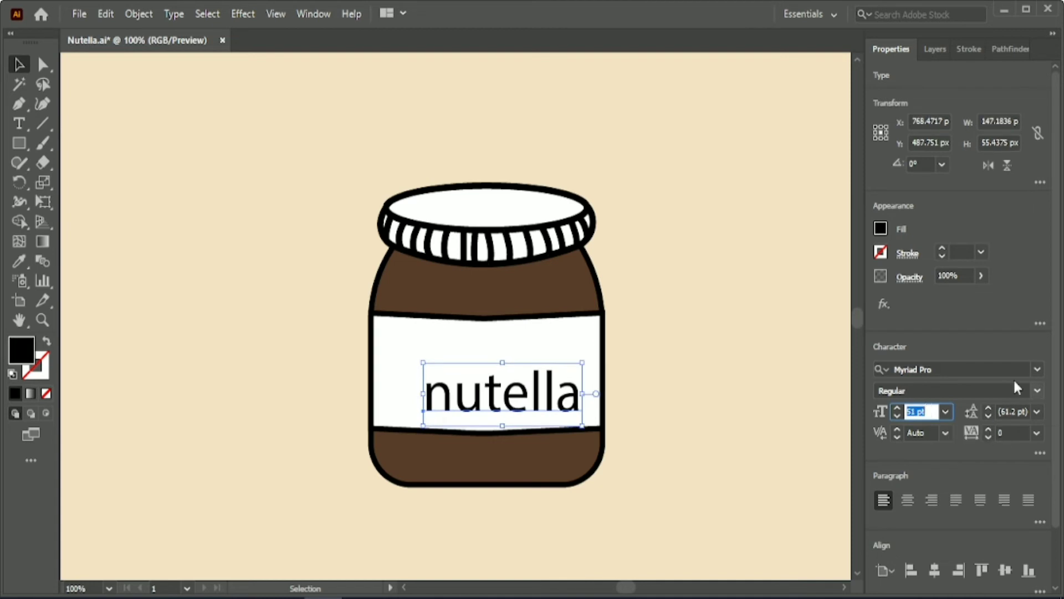
Set the font of the nutella text to Chocolate Cookies.
left_click(1037, 369)
scroll(931, 511, "down", 1)
scroll(934, 553, "down", 1)
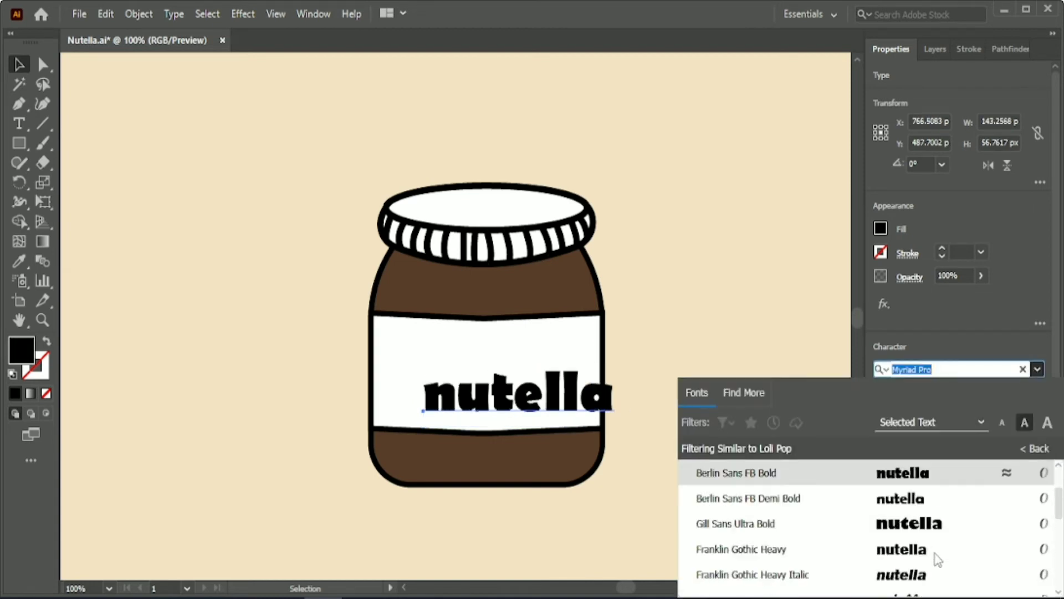
scroll(937, 558, "down", 2)
left_click(920, 506)
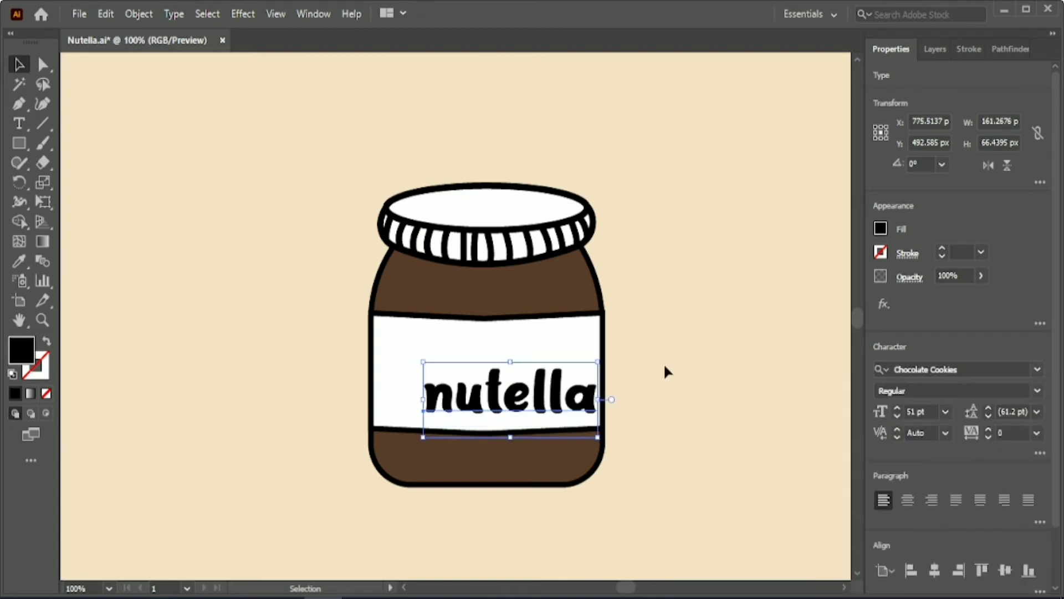
Convert the nutella text to outlines and ungroup it into separate letters.
left_click(688, 346)
right_click(519, 391)
left_click(597, 166)
left_click(643, 266)
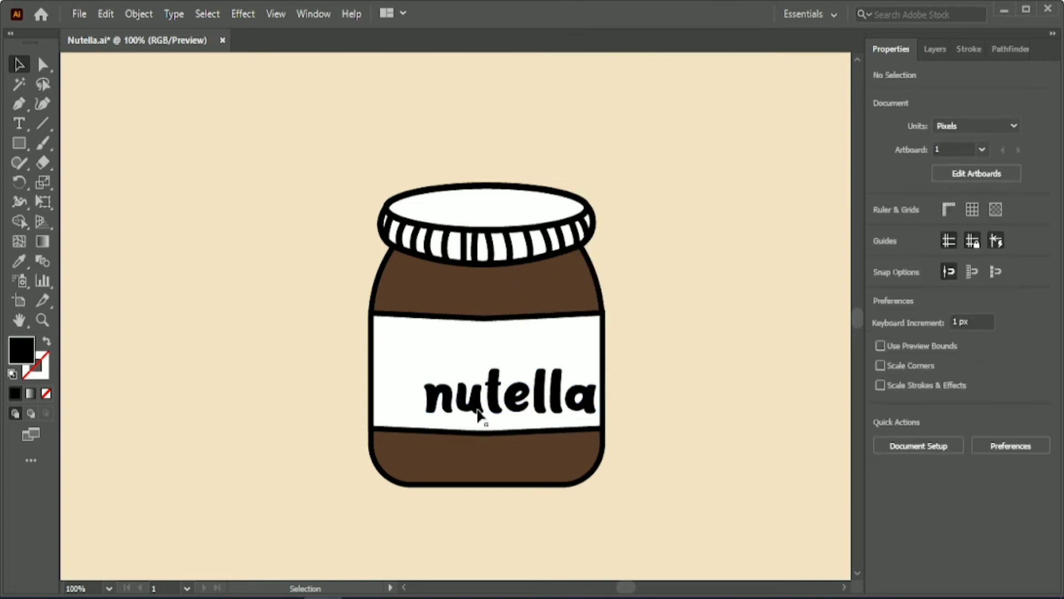
left_click(477, 415)
left_click(918, 506)
left_click(676, 384)
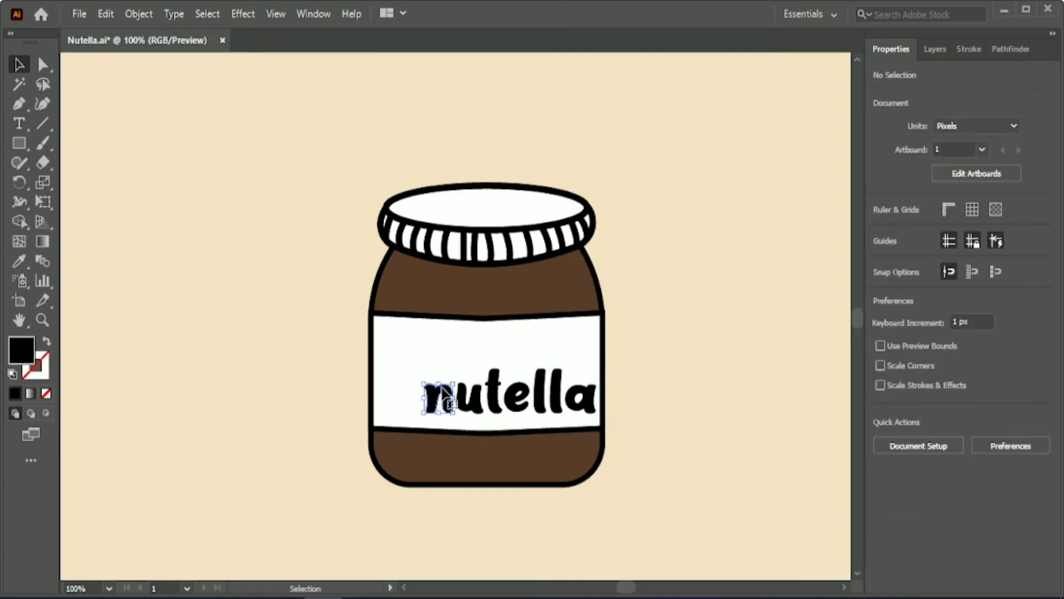
Fill the letter "n" with the red from the color swatch above the artboard using the Eyedropper.
left_click(444, 393)
key("ctrl+minus")
left_click(21, 259)
scroll(430, 67, "up", 3)
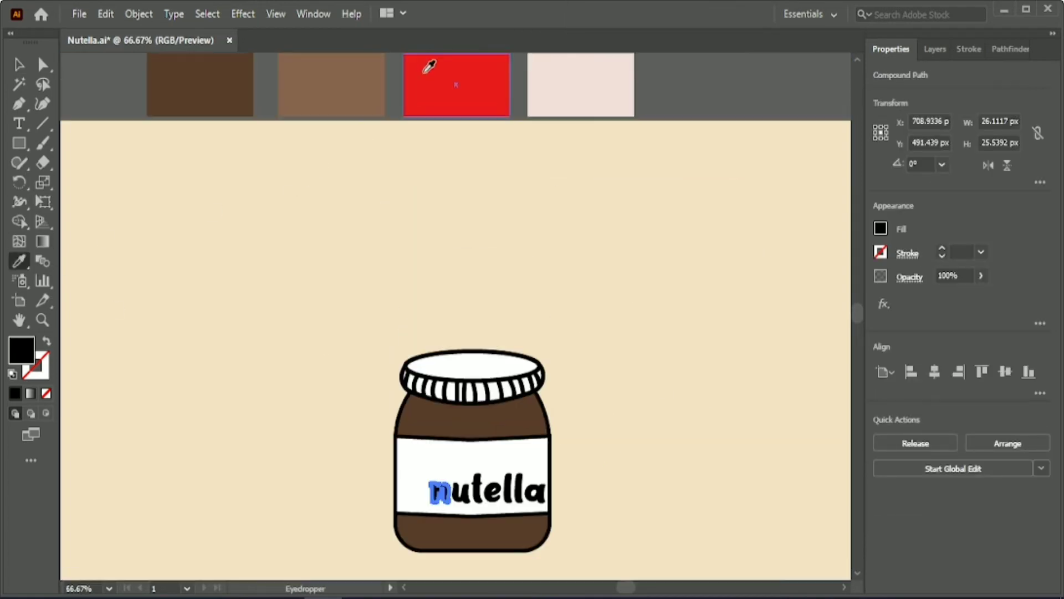
left_click(425, 70)
key("v")
left_click(255, 344)
scroll(255, 345, "down", 2)
key("ctrl+plus")
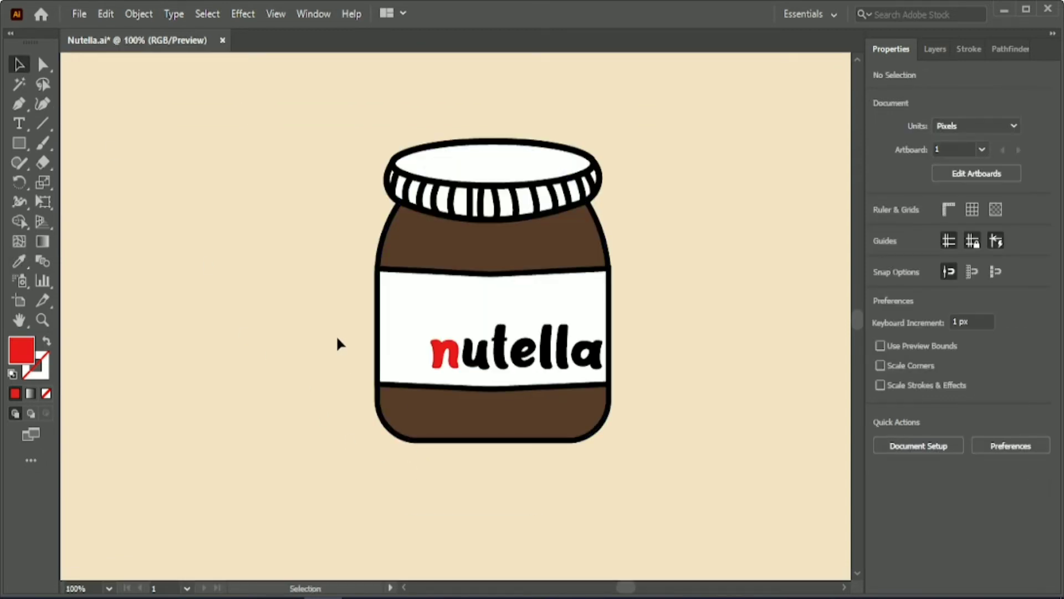
Enlarge all the nutella letters together to about 187.6 by 47.1 px and group them.
left_click(438, 353)
left_click(474, 357, "shift")
left_click(499, 351, "shift")
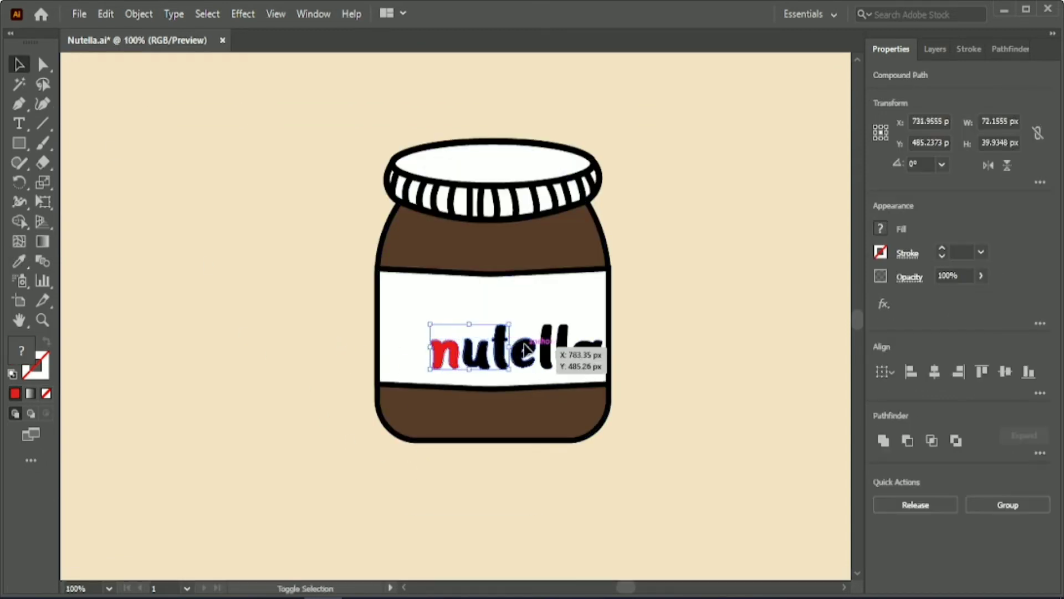
left_click(526, 352, "shift")
left_click(546, 350, "shift")
left_click_drag(559, 349, 635, 350)
left_click(1008, 505)
left_click(344, 166)
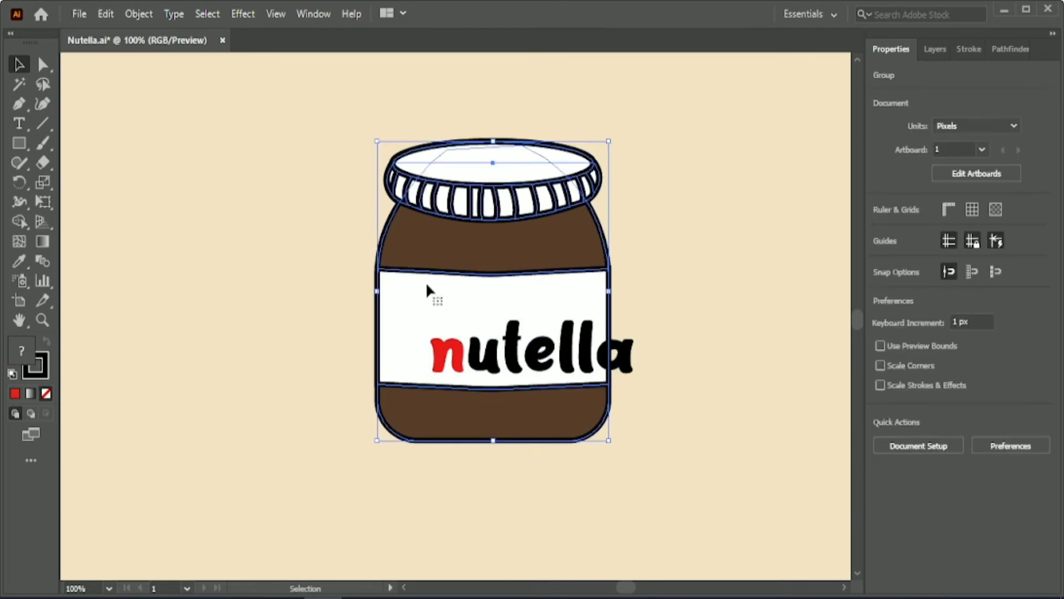
Group the lid with the jar body, center the nutella lettering and the jar horizontally, and nudge the lettering down 1 px.
left_click(425, 282)
left_click(949, 499)
left_click_drag(337, 119, 704, 456)
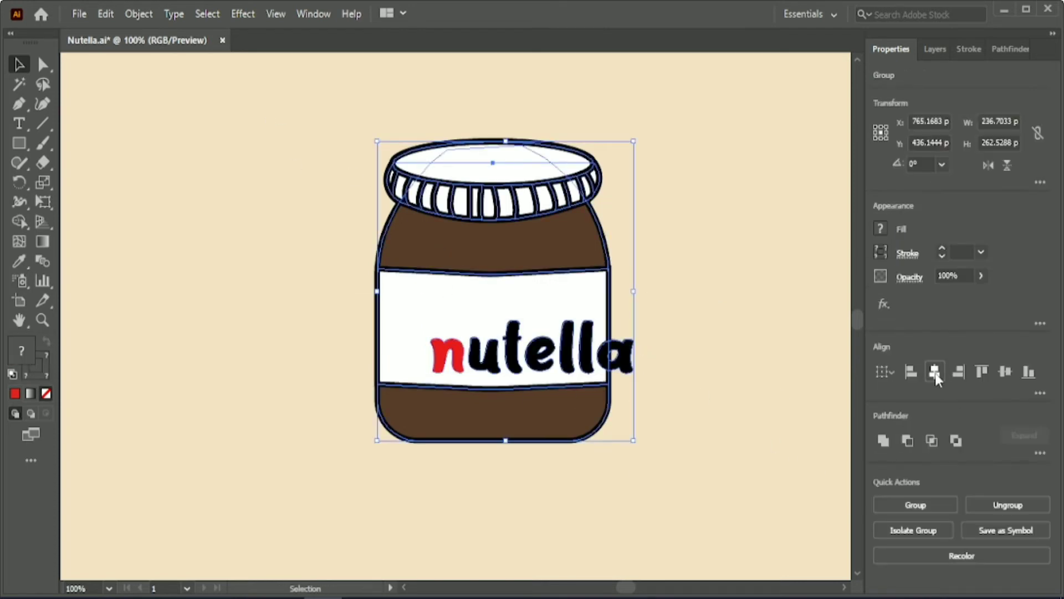
left_click(935, 373)
left_click(715, 377)
left_click(551, 360)
key("Down")
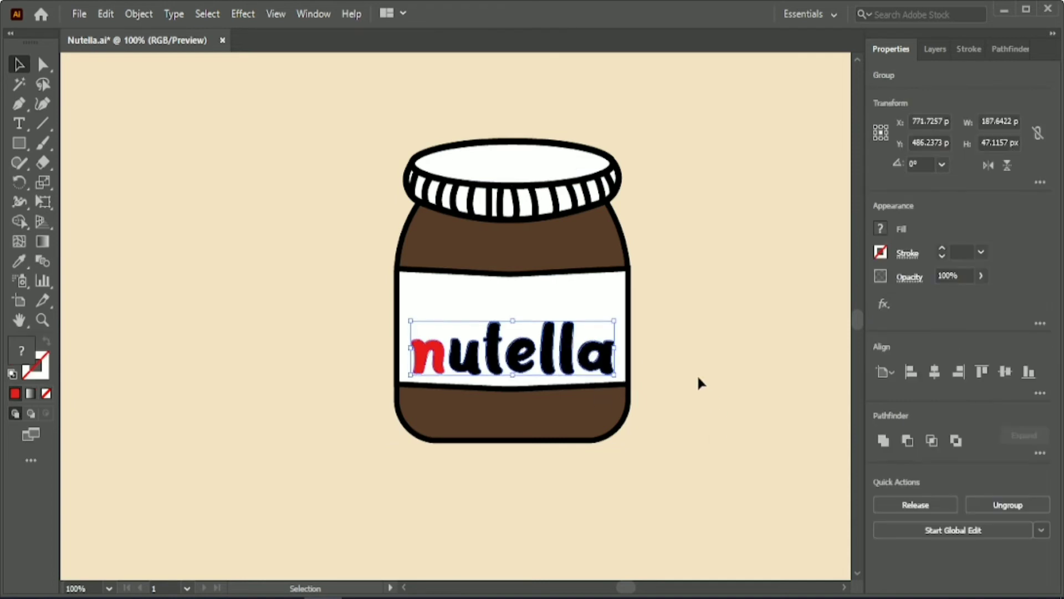
left_click(692, 372)
Draw a circle about 13.3 px in diameter beside the jar and fill it with black.
left_click_drag(15, 142, 94, 181)
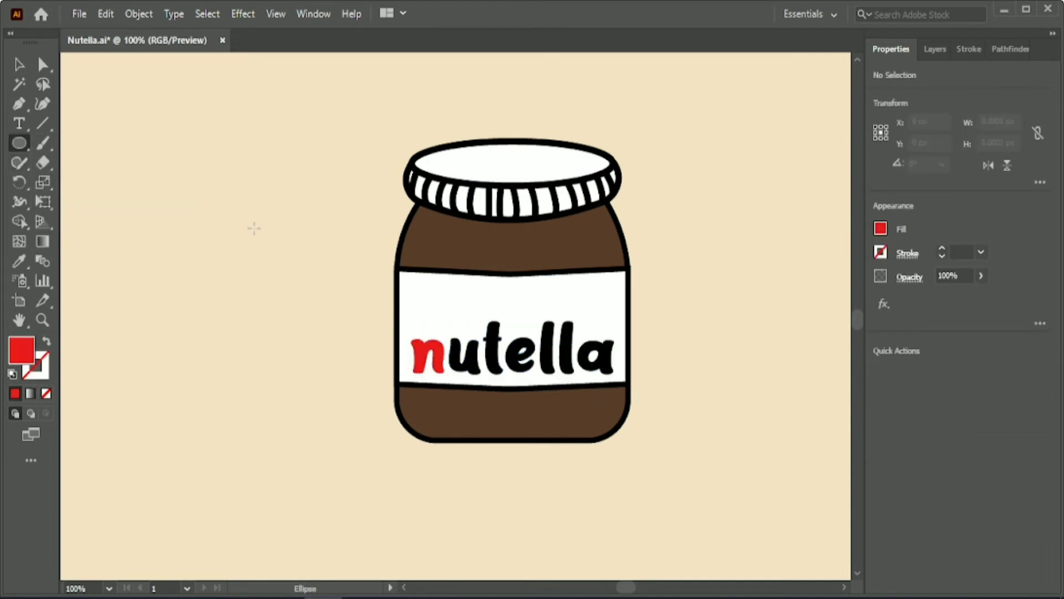
left_click_drag(262, 229, 270, 238)
left_click(20, 65)
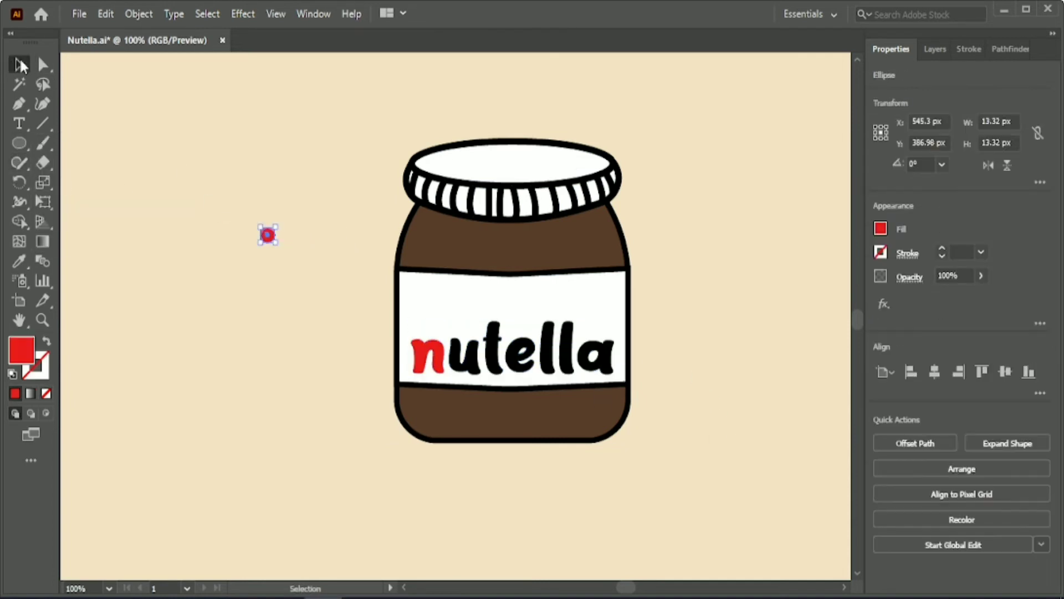
left_click(879, 229)
left_click(720, 371)
left_click(270, 281)
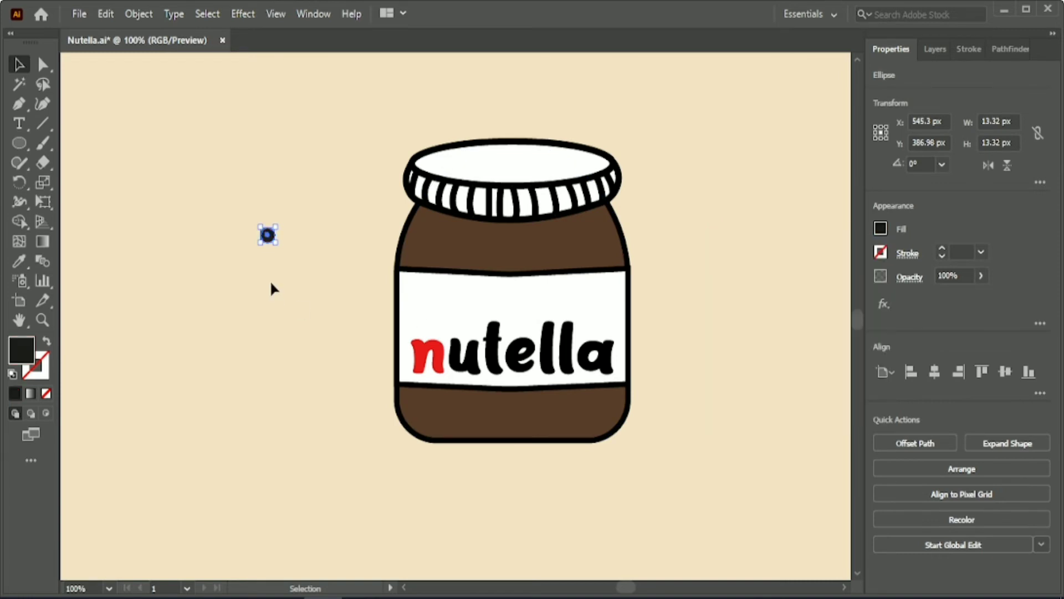
Place the black circle above the lettering on the white label as the left eye, with a matching copy as the right eye.
left_click_drag(267, 234, 466, 289)
left_click(326, 244)
left_click(20, 105)
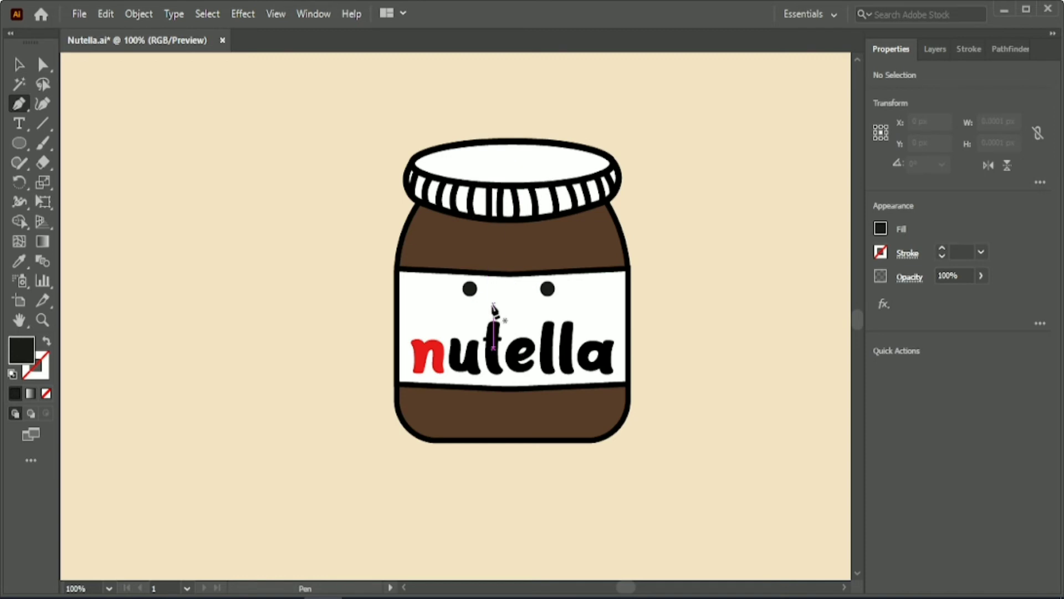
Draw a curved smile about 35 px wide between and below the eyes, with a black stroke and no fill.
left_click(490, 305)
left_click_drag(526, 304, 540, 289)
left_click(526, 304)
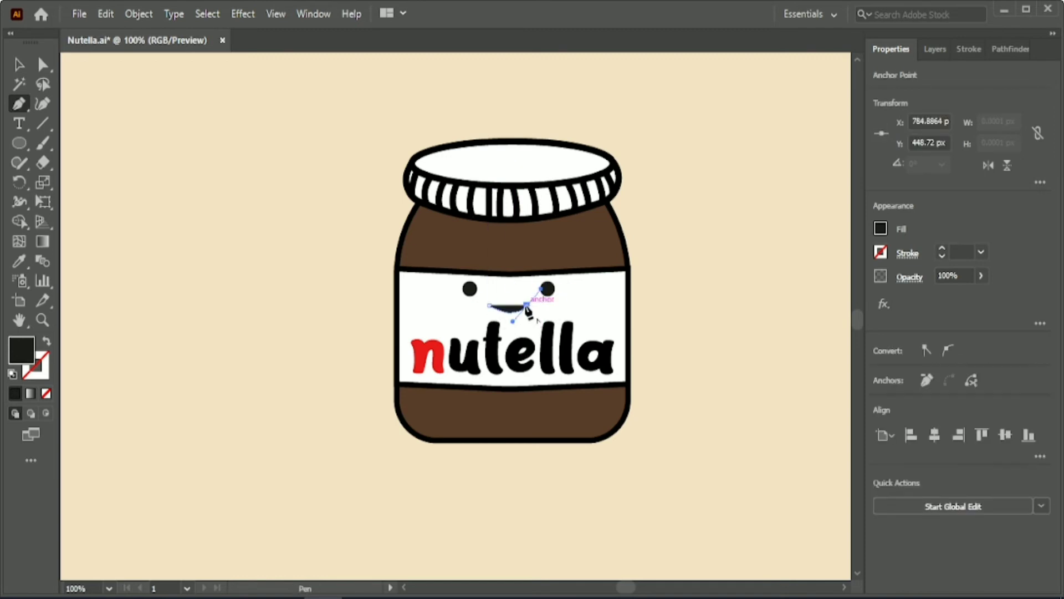
left_click(47, 341)
left_click(18, 64)
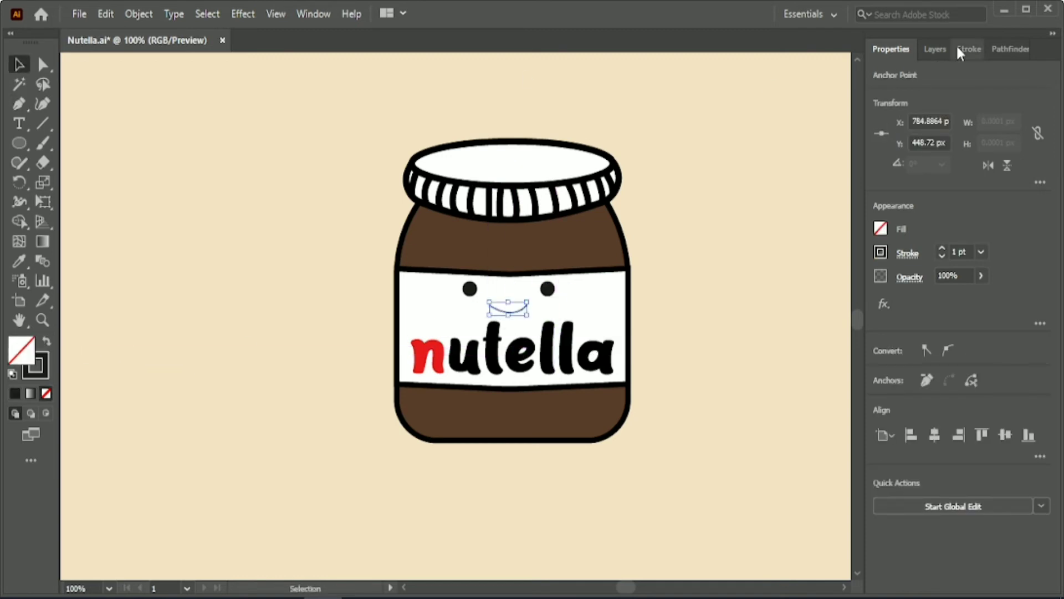
Set the smile's stroke to 6 pt with rounded ends.
left_click(969, 49)
left_click(905, 50)
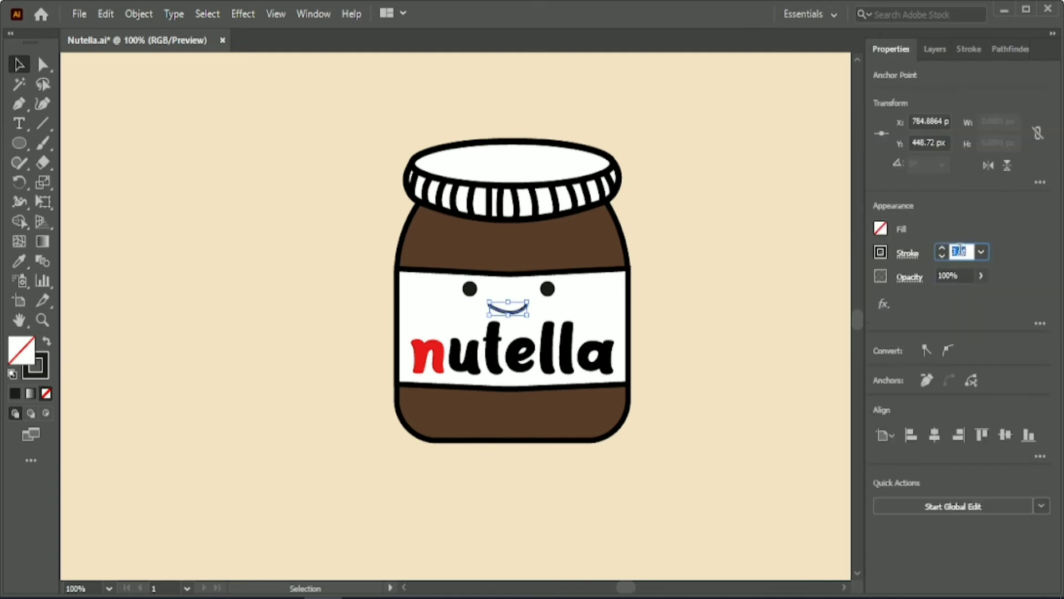
scroll(961, 251, "up", 1)
left_click(747, 260)
left_click(512, 314)
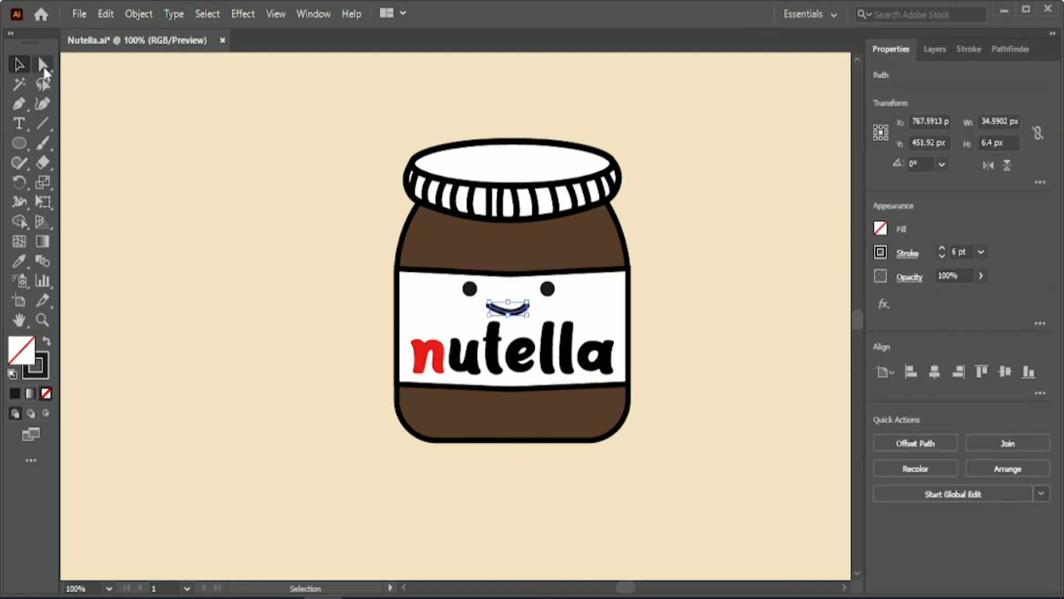
Deepen the smile's curve to about 9.2 px high by adjusting the direction handle at its end.
left_click(43, 66)
scroll(485, 357, "up", 2)
left_click(569, 258)
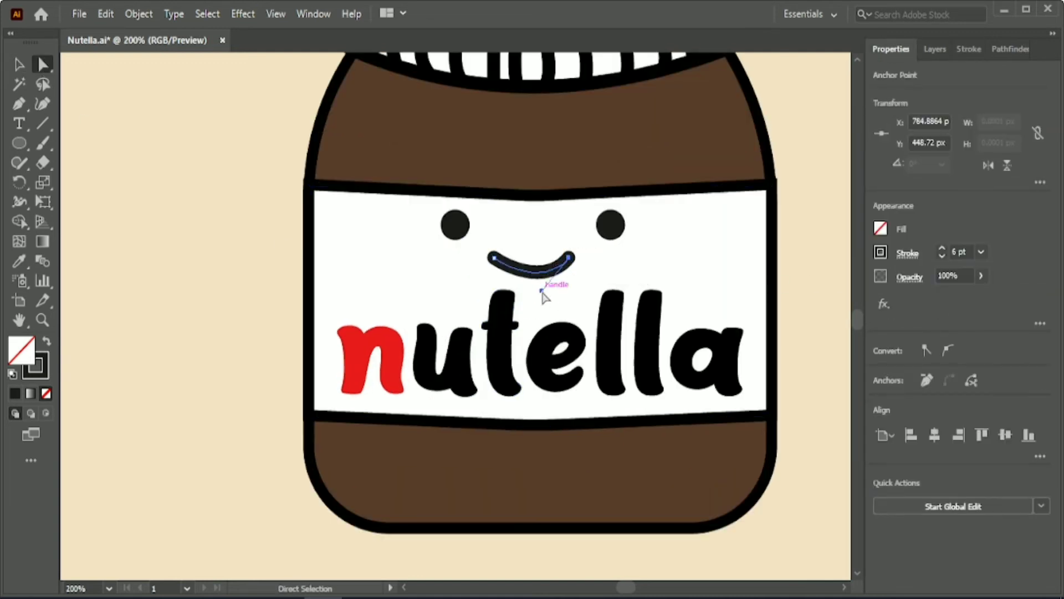
left_click_drag(532, 304, 532, 305)
left_click(18, 64)
left_click(99, 106)
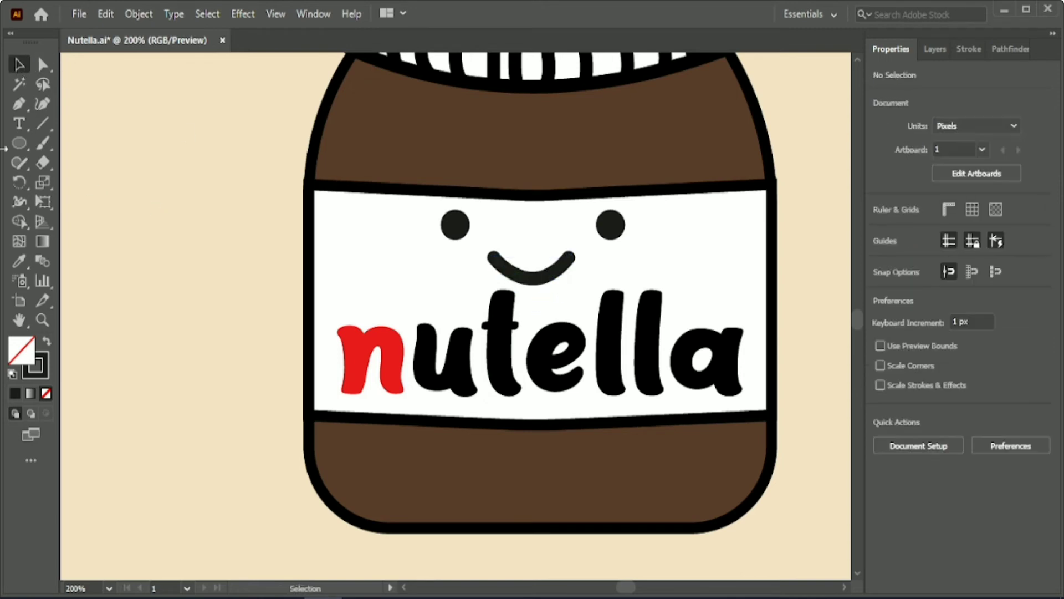
Draw an ellipse about 19 by 10.4 px to the left of the jar and fill it with the pale pink swatch color, without a stroke.
left_click(18, 143)
left_click_drag(169, 181, 206, 198)
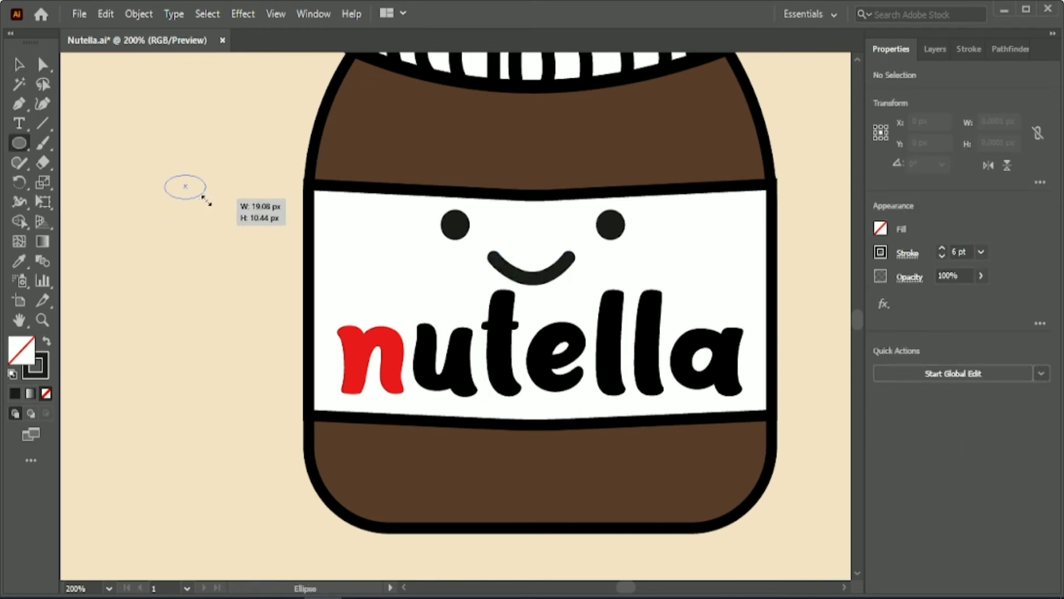
key("v")
scroll(543, 390, "down", 3)
scroll(623, 590, "right", 1)
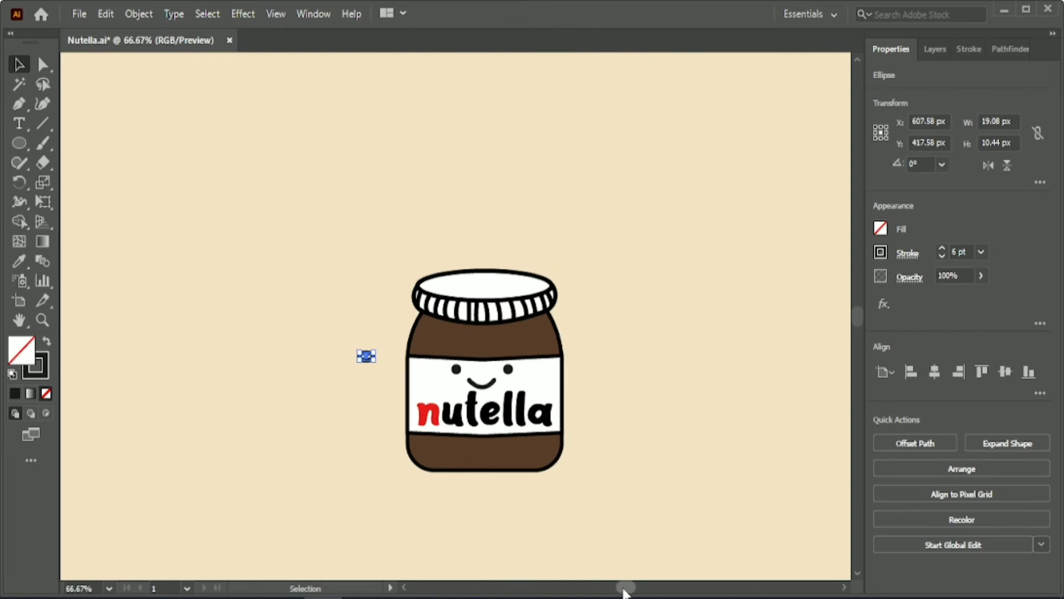
scroll(473, 300, "down", 1)
left_click(549, 77)
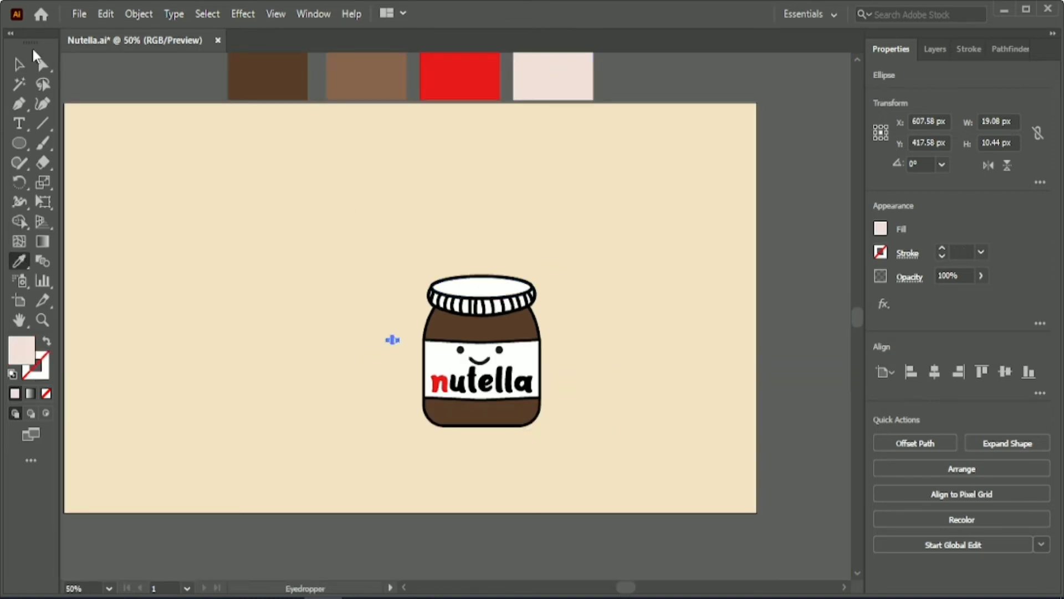
scroll(304, 376, "up", 3)
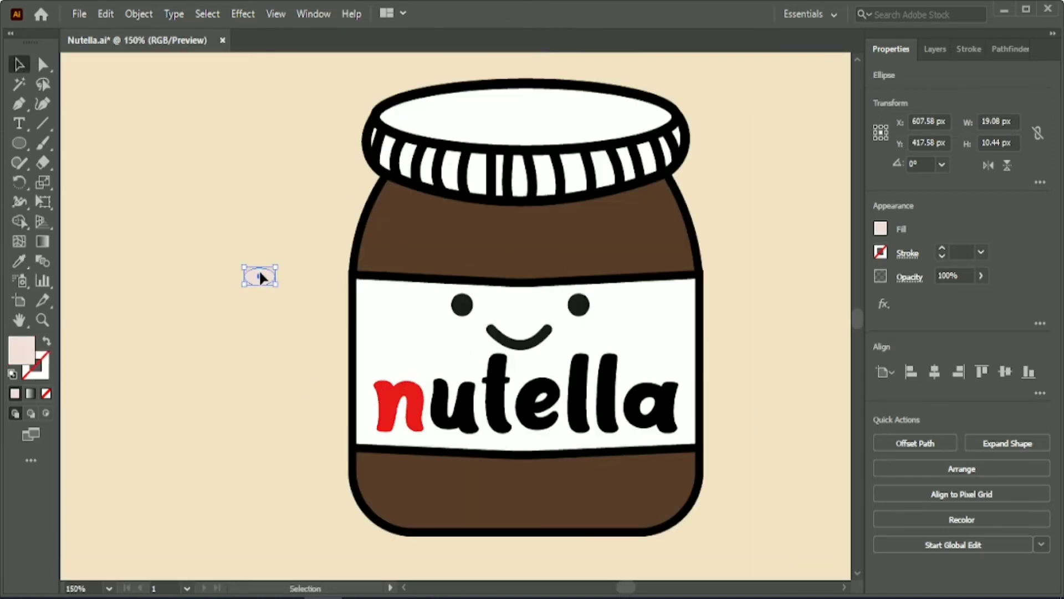
Place the pink ellipse below the left eye as a cheek, with a matching copy below the right eye.
left_click_drag(258, 271, 444, 334)
left_click(268, 274)
left_click(540, 407)
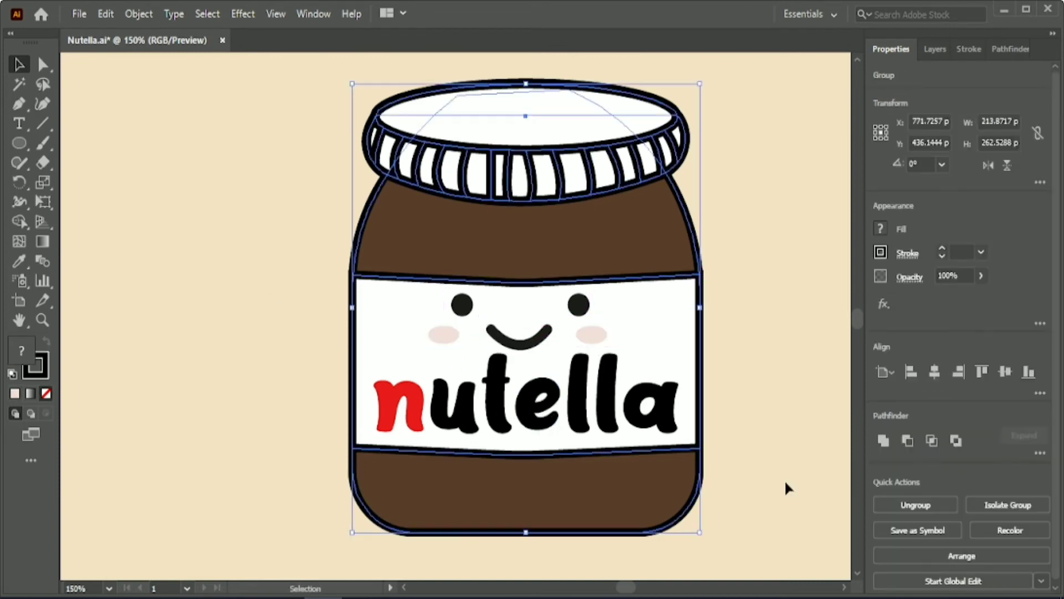
left_click(753, 380)
Nudge the nutella lettering down 3 px to give the face more room.
left_click(584, 390)
key("Down")
key("Down")
key("Down")
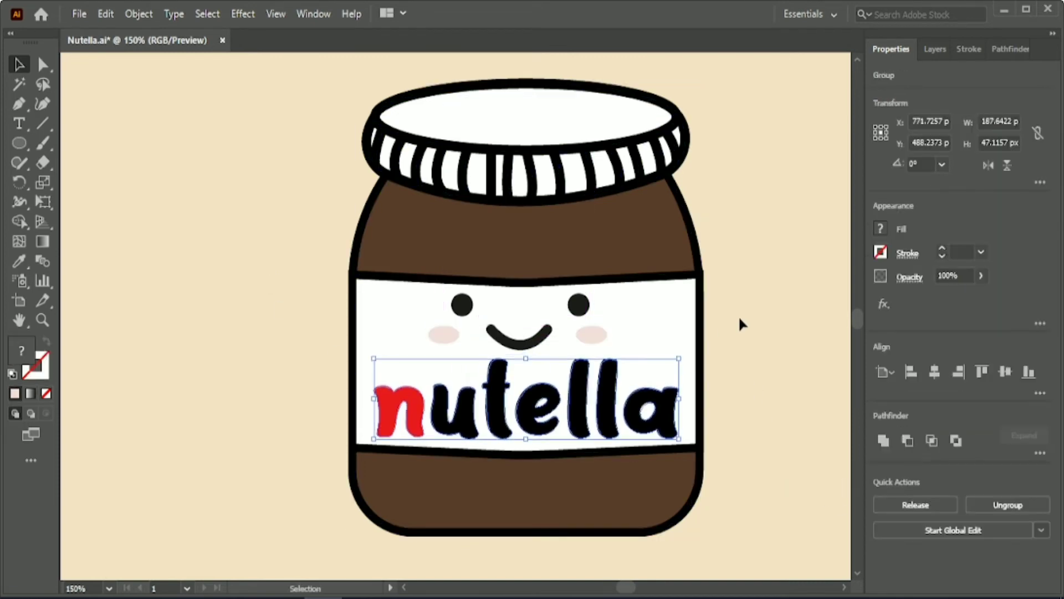
left_click(739, 314)
Group the two pink cheeks.
left_click(458, 305)
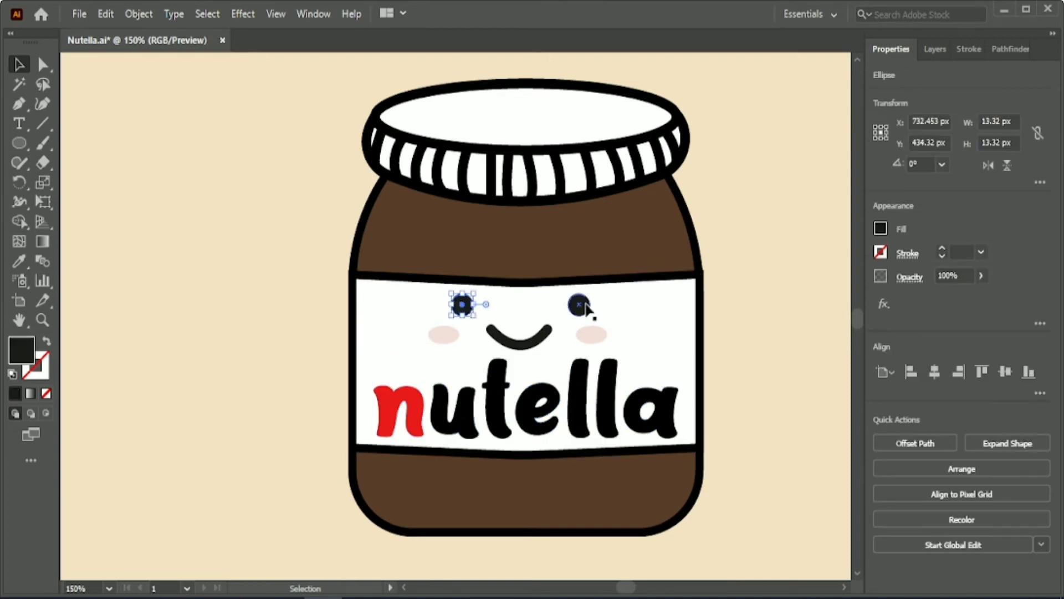
left_click(584, 306)
left_click(591, 330)
left_click(444, 330)
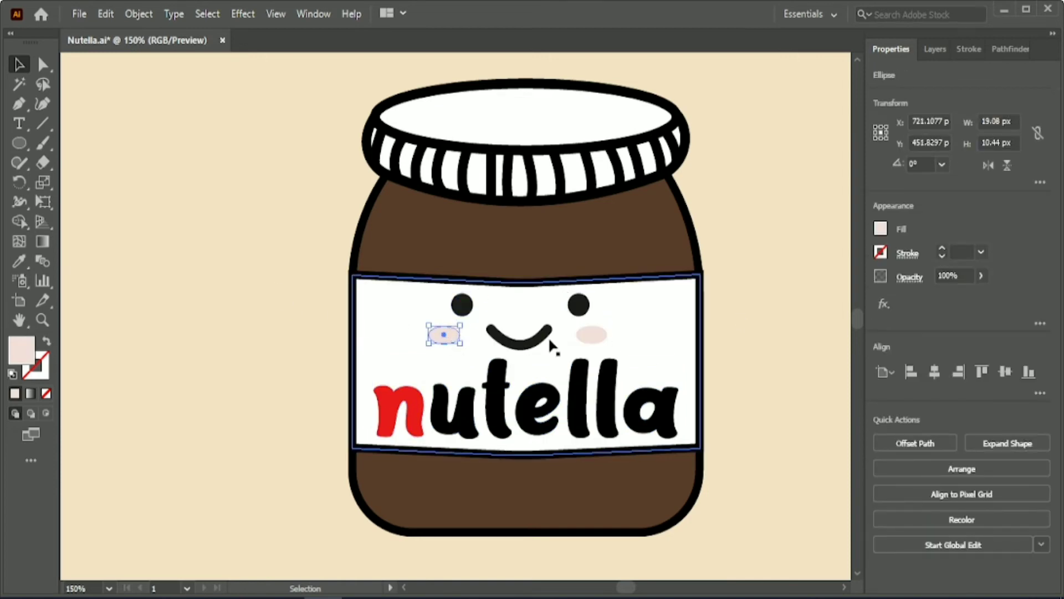
left_click(592, 334, "shift")
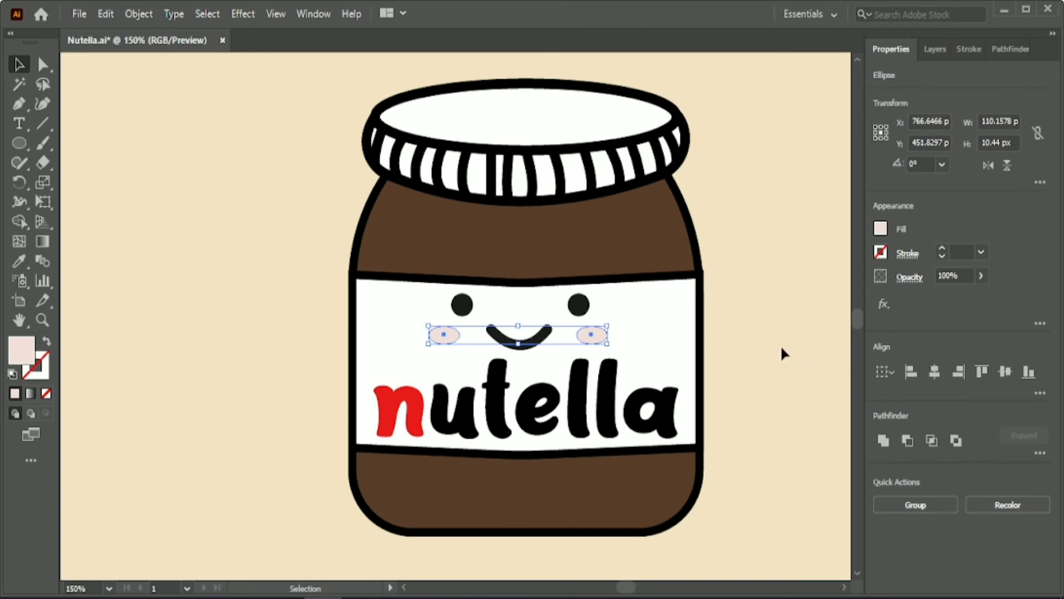
left_click(919, 506)
Move the right eye slightly farther from the left one and group both eyes.
left_click(467, 309)
left_click(580, 308, "shift")
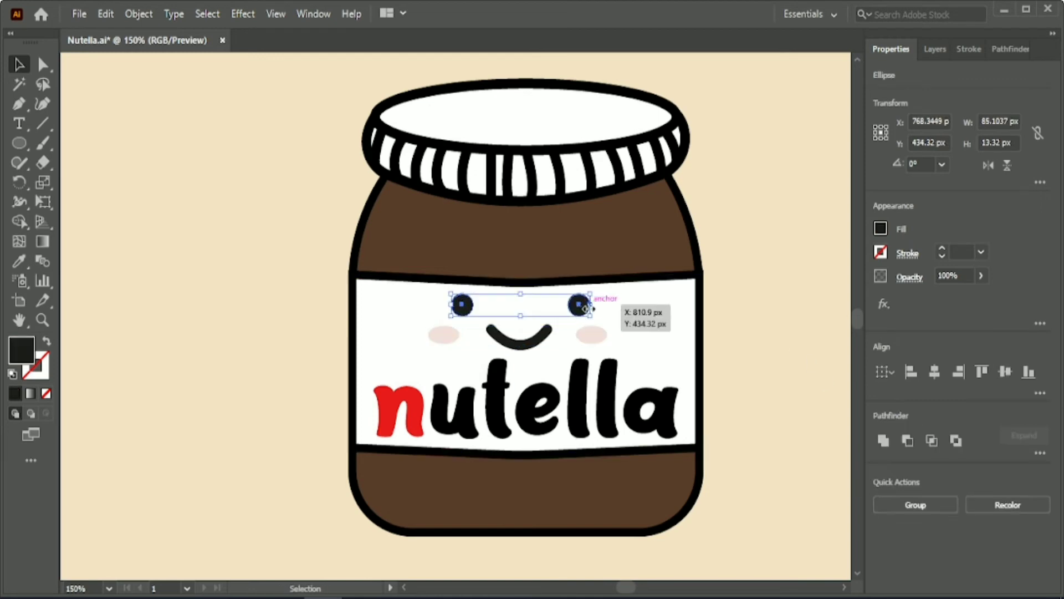
left_click_drag(591, 307, 599, 311)
key("ctrl+g")
left_click(807, 315)
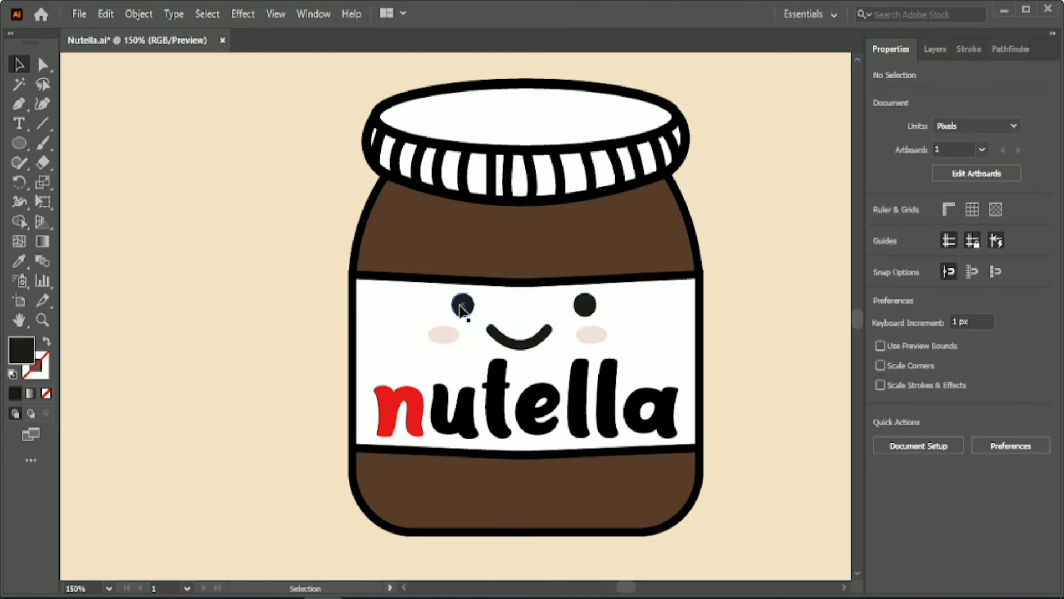
Center the eyes horizontally on the jar body.
left_click(585, 305)
left_click(593, 246, "shift")
left_click(934, 371)
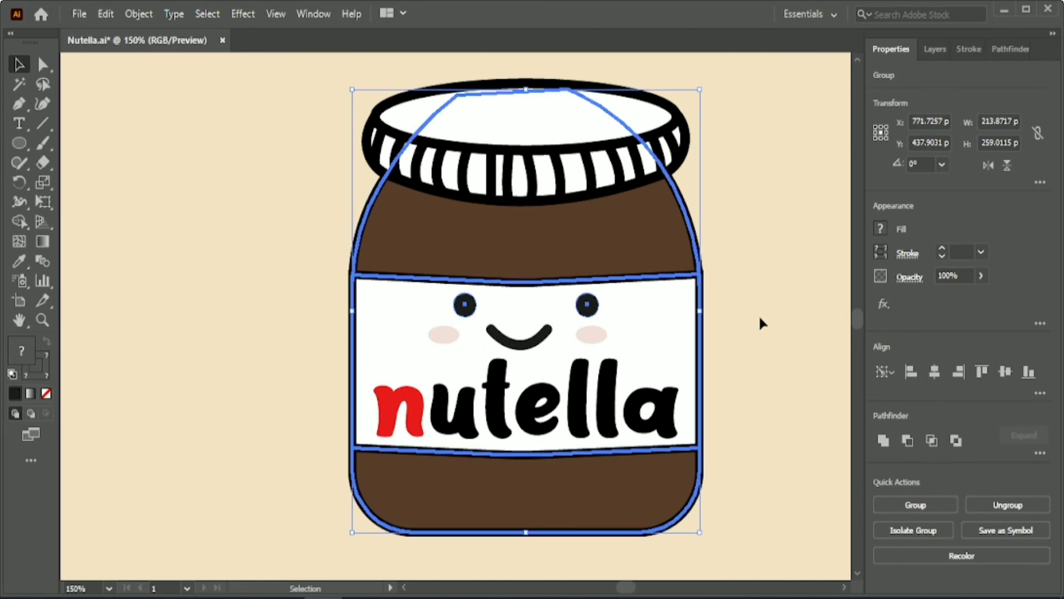
left_click(759, 314)
Center the smile horizontally on the jar body and lower it slightly.
left_click(517, 345)
left_click(557, 241, "shift")
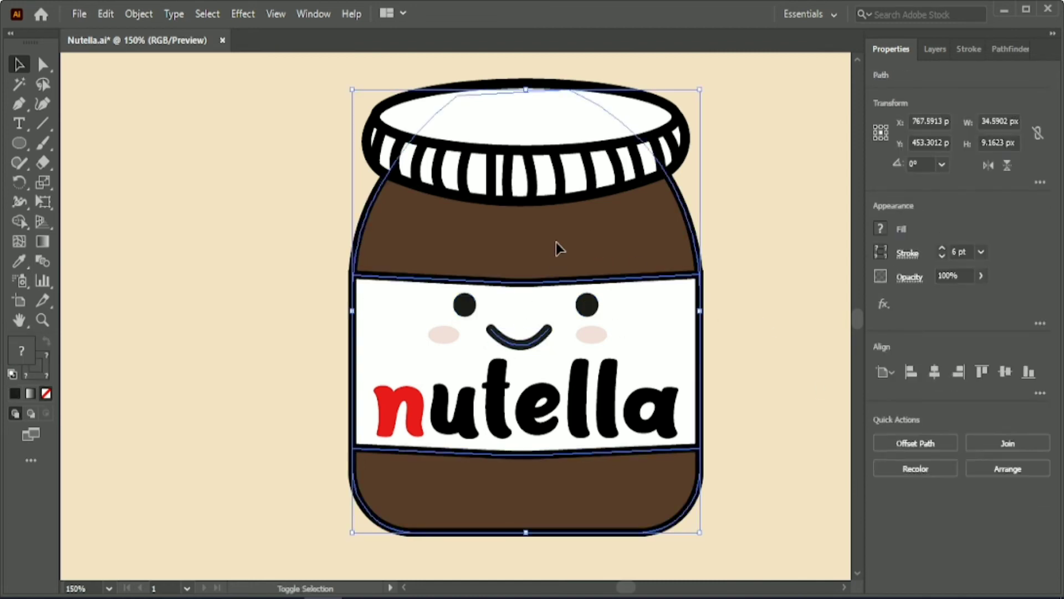
left_click(828, 343)
Nudge the grouped cheeks a few pixels right and 2 px up beneath the eyes.
left_click(587, 339)
left_click(776, 302)
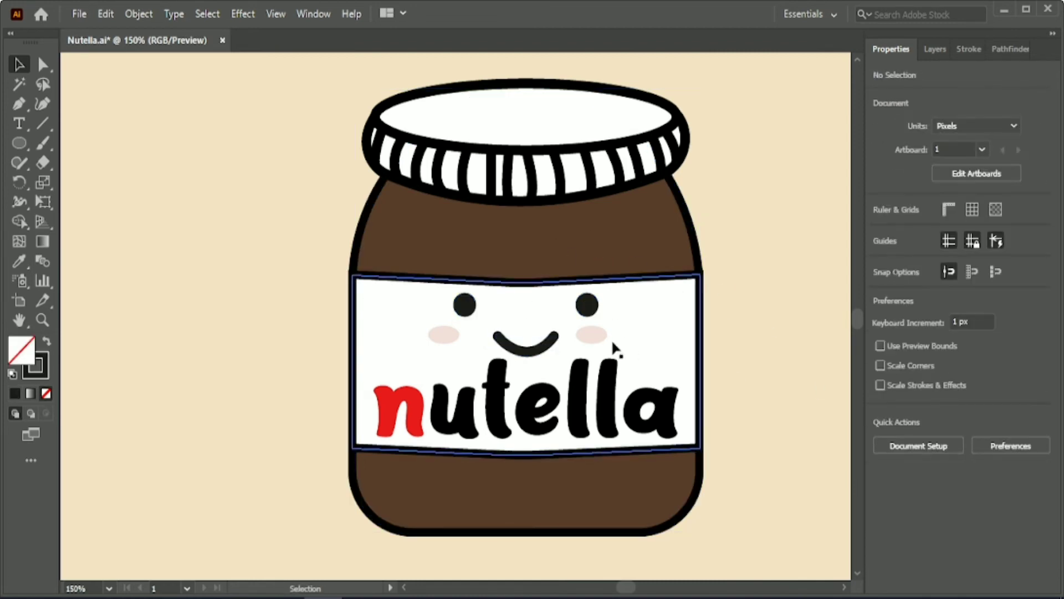
left_click(591, 331)
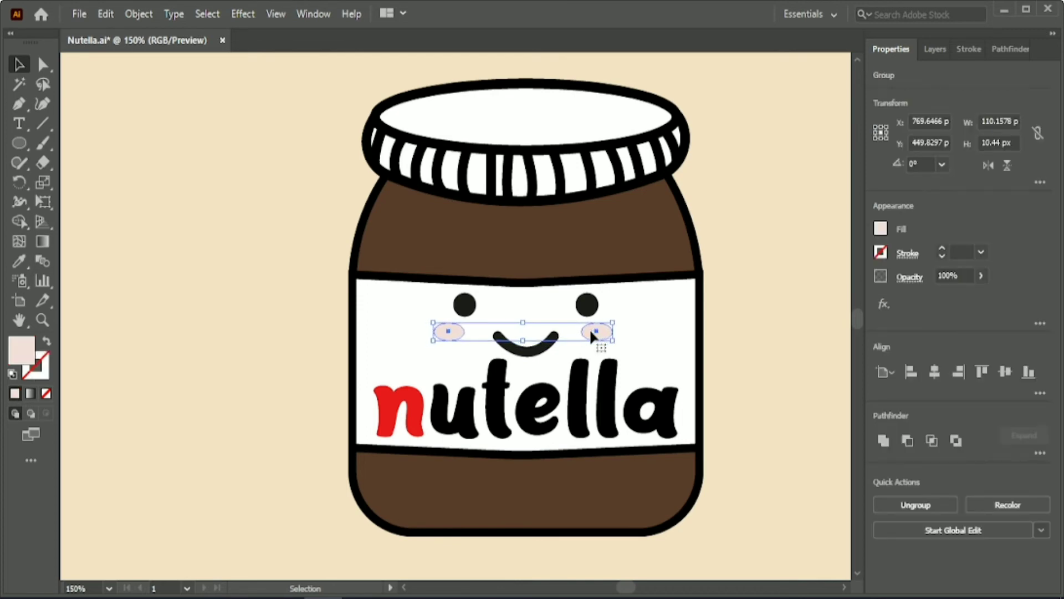
left_click(742, 327)
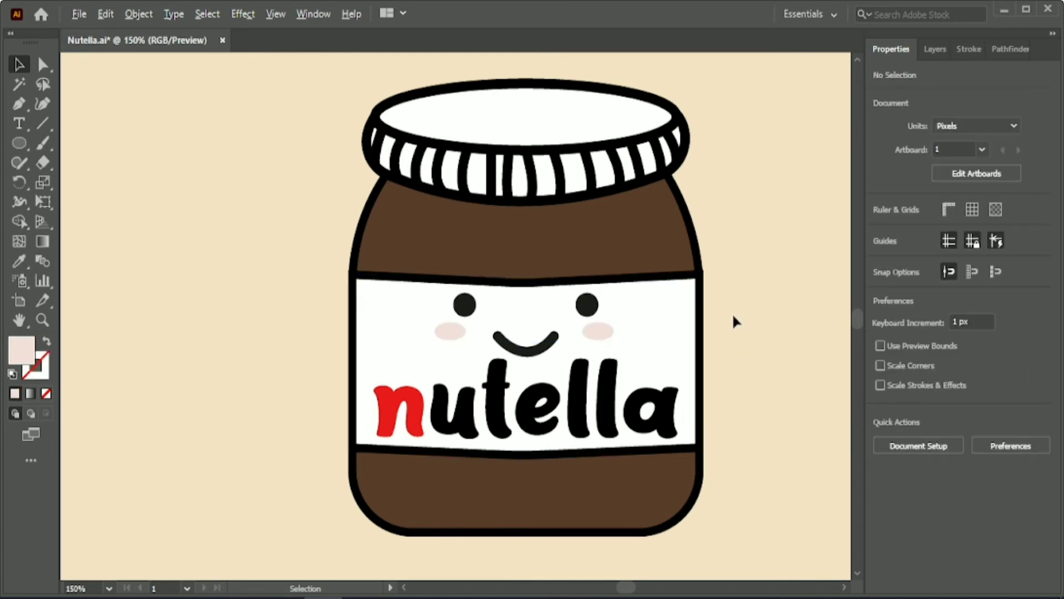
Group all the jar artwork, enlarge it to about 473.6 by 581.4 px and place it near the middle of the artboard.
key("ctrl+0")
key("ctrl+a")
left_click(886, 501)
scroll(657, 427, "down", 1)
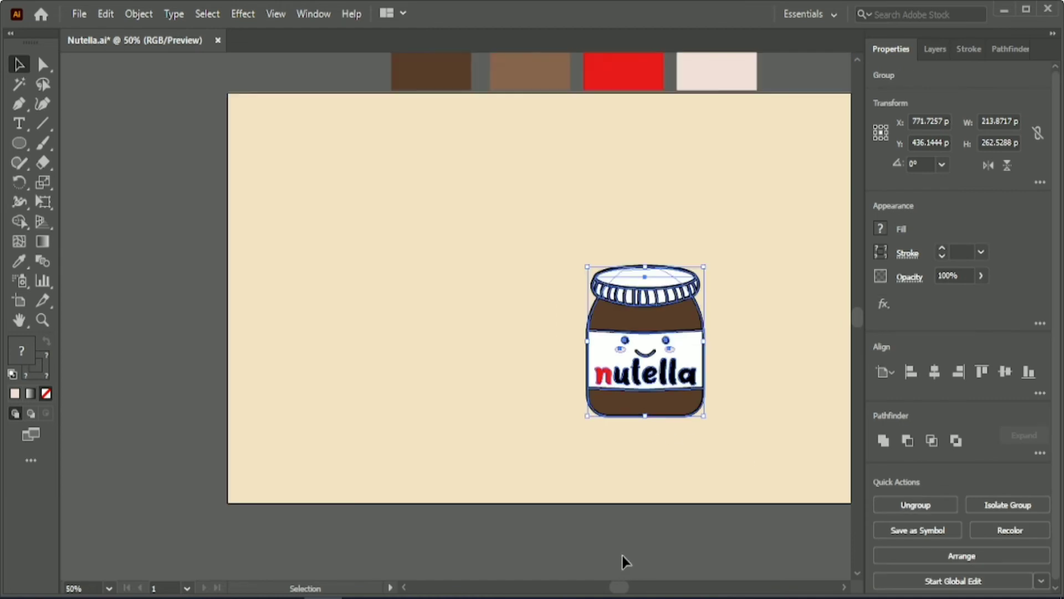
left_click_drag(618, 586, 622, 587)
left_click_drag(654, 342, 798, 345)
left_click_drag(695, 352, 592, 314)
left_click(746, 342)
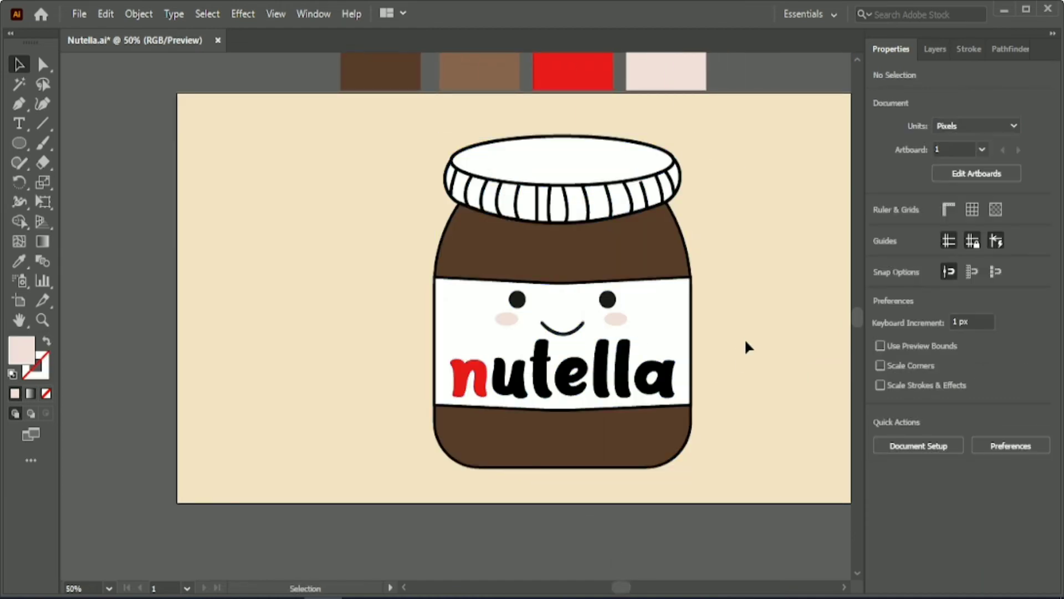
Ungroup the enlarged jar artwork and its nested groups so the individual parts can be selected.
left_click(456, 244)
left_click(920, 504)
left_click(770, 309)
left_click(523, 151)
left_click(917, 504)
left_click(764, 327)
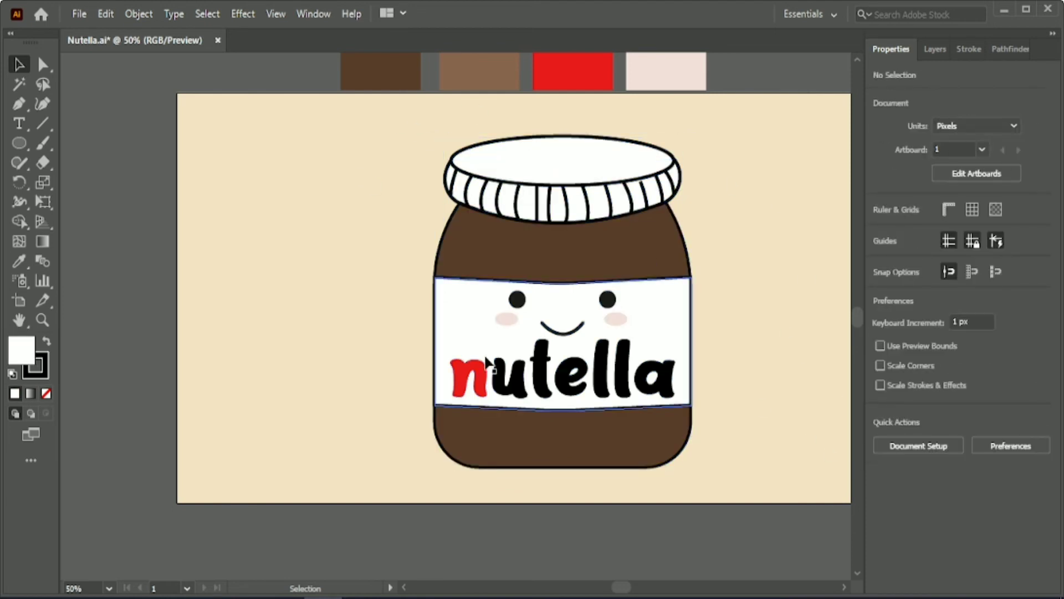
left_click(525, 358)
left_click(981, 513)
left_click(771, 361)
Select all the outlined paths of the jar, lid, label and smile and thicken their strokes to one common weight.
left_click(641, 288)
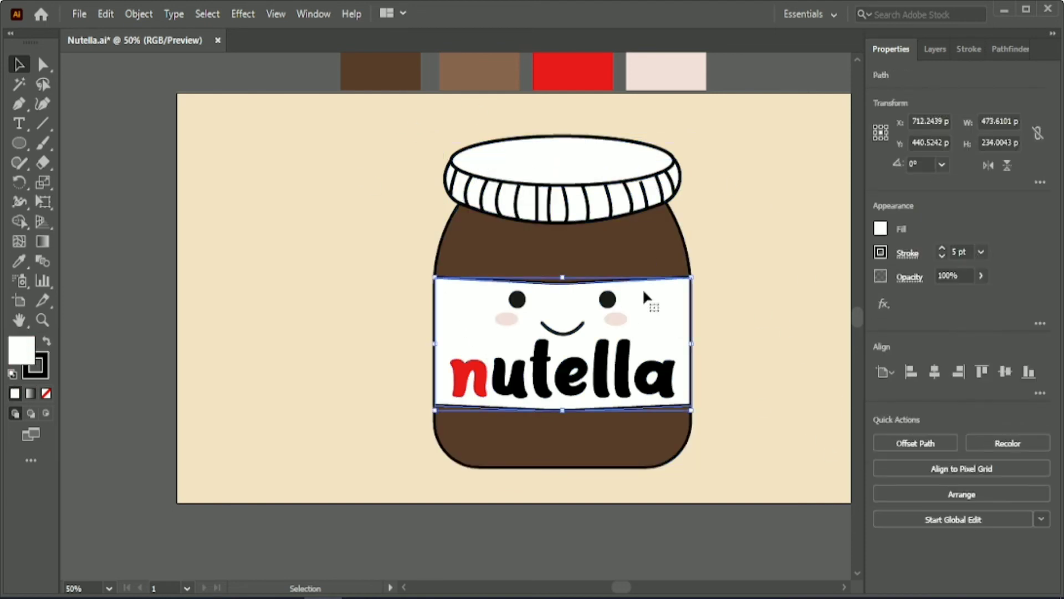
left_click(606, 463)
left_click(579, 216)
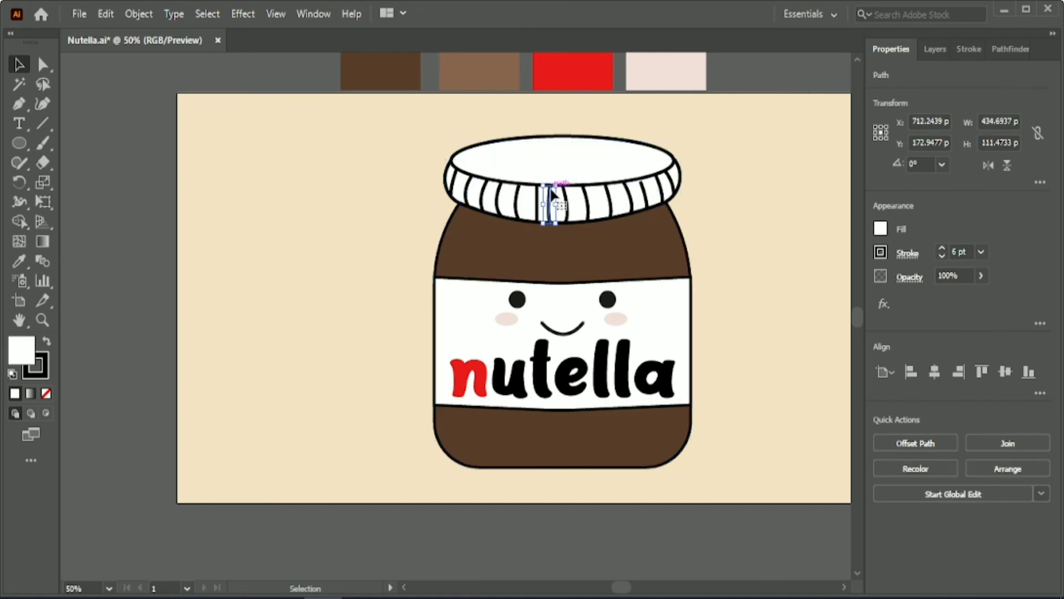
left_click(406, 136)
left_click_drag(681, 291, 681, 293)
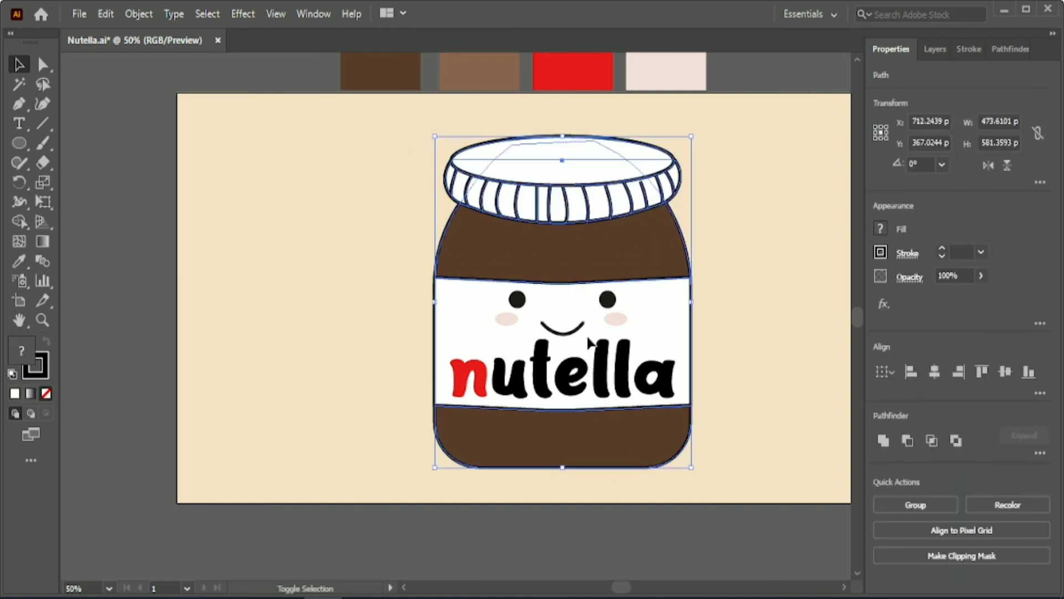
left_click(963, 252)
scroll(962, 252, "up", 12)
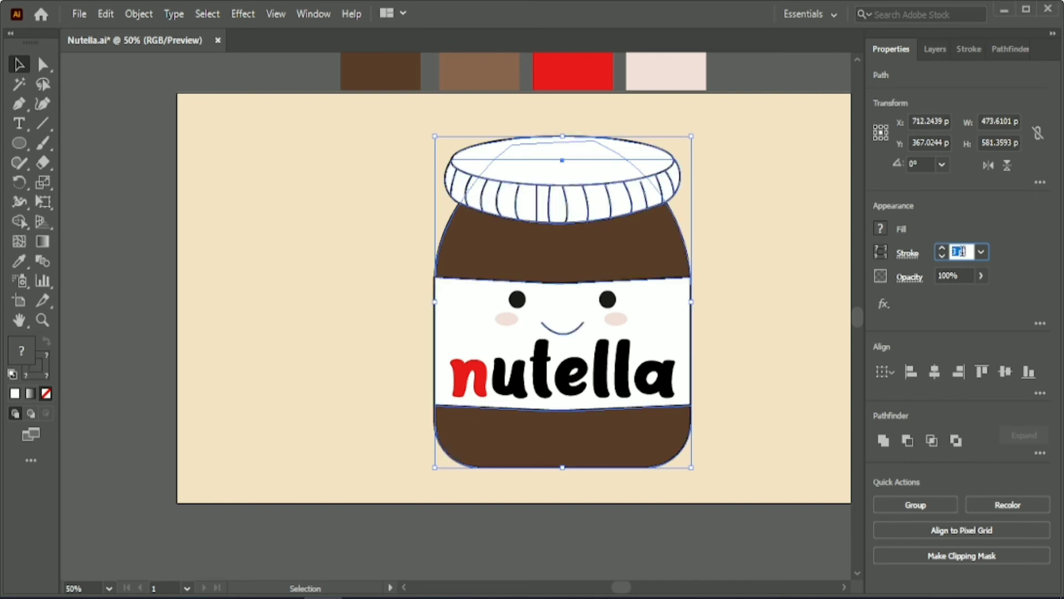
scroll(963, 251, "down", 5)
scroll(963, 251, "down", 1)
scroll(962, 251, "up", 5)
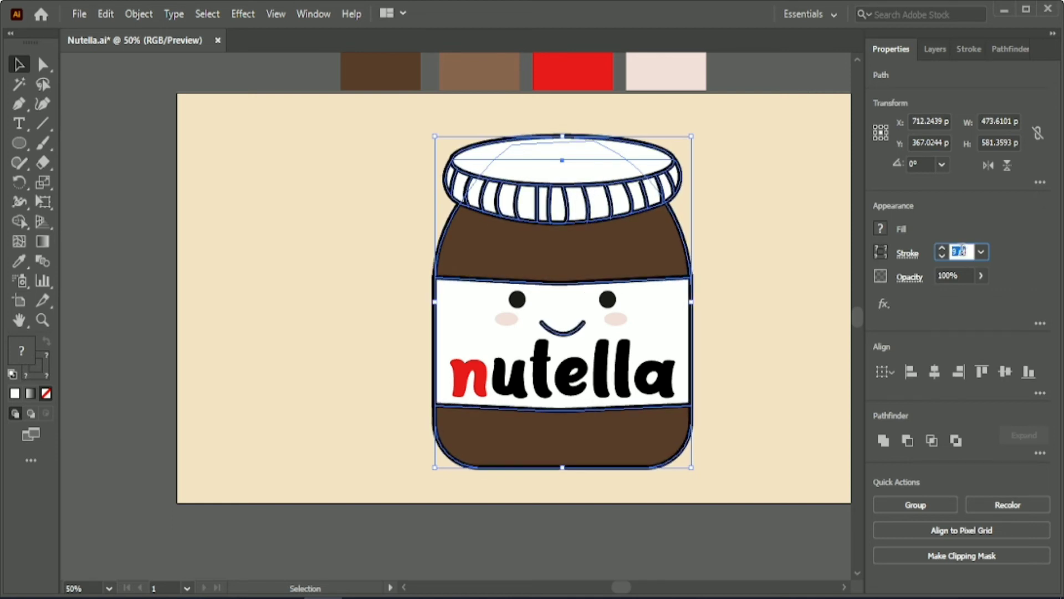
scroll(962, 252, "down", 2)
left_click(767, 268)
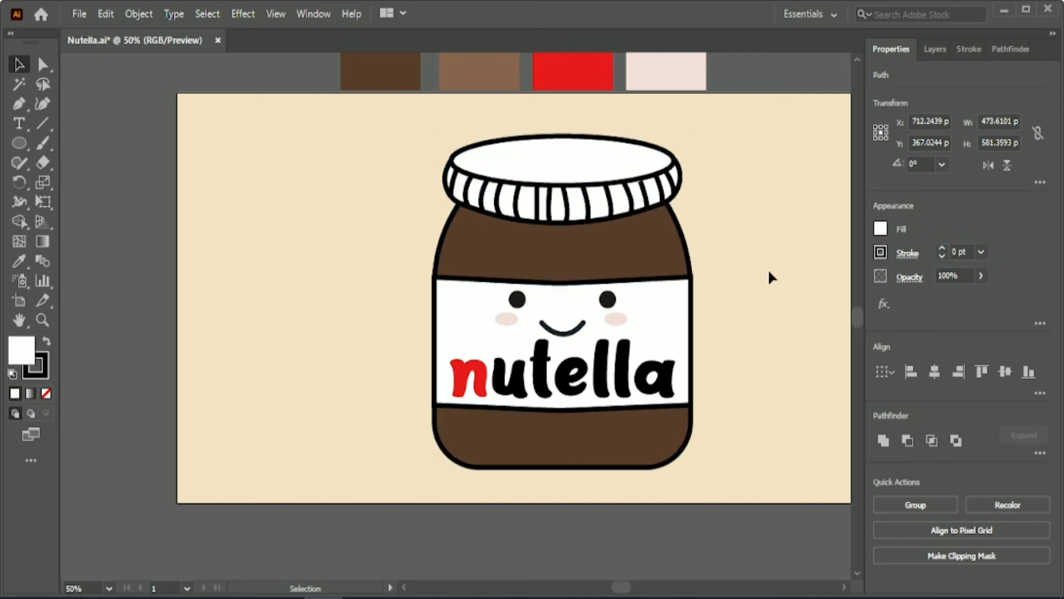
Adjust the top anchor point of the rib near the lid's right end.
left_click(643, 191)
key("a")
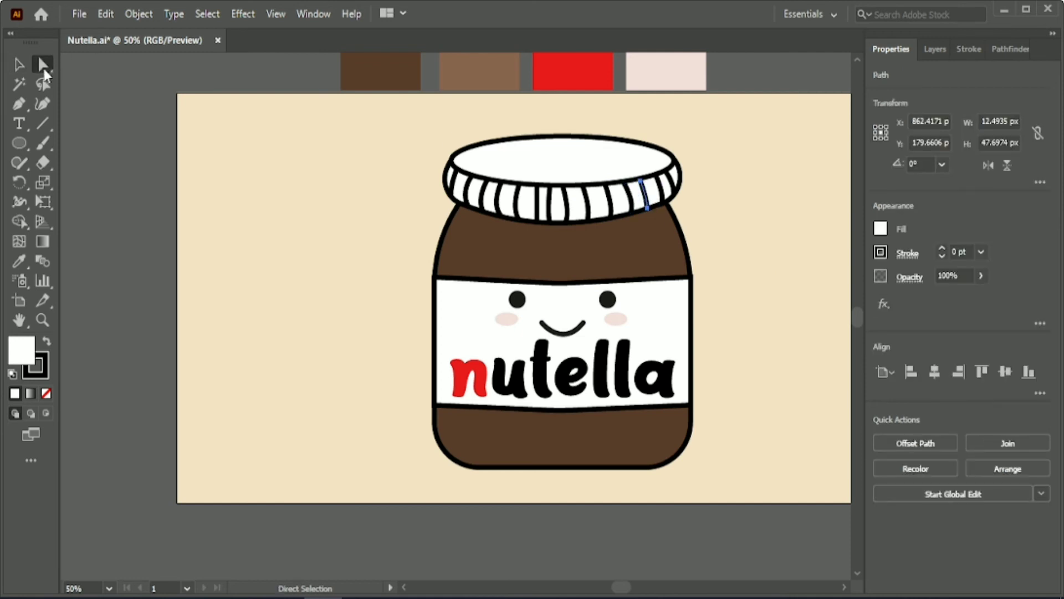
left_click(641, 181)
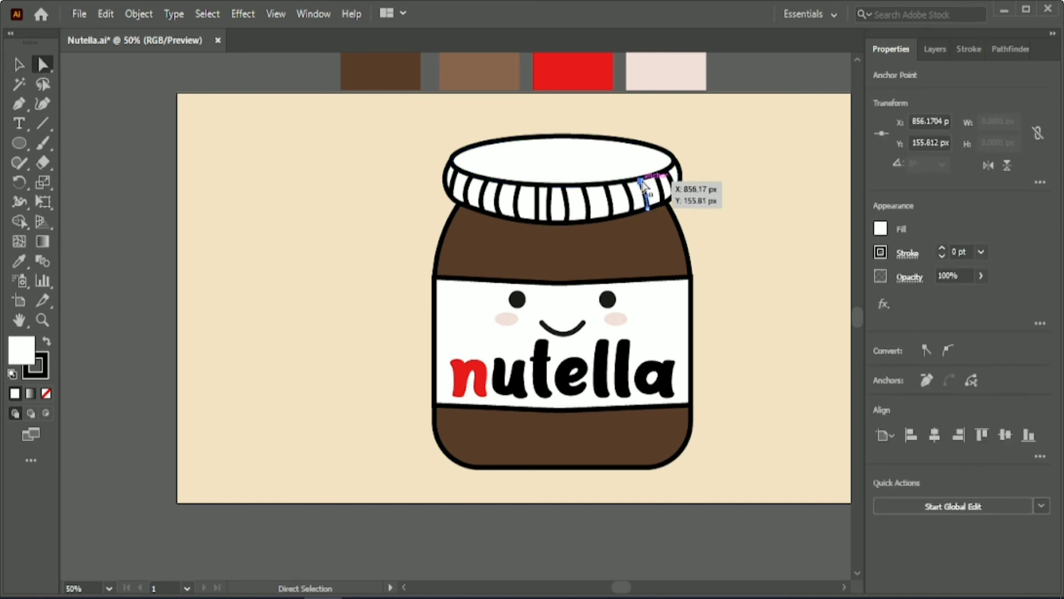
left_click(311, 262)
Adjust the stroke weight of the smile on its own.
left_click(562, 333)
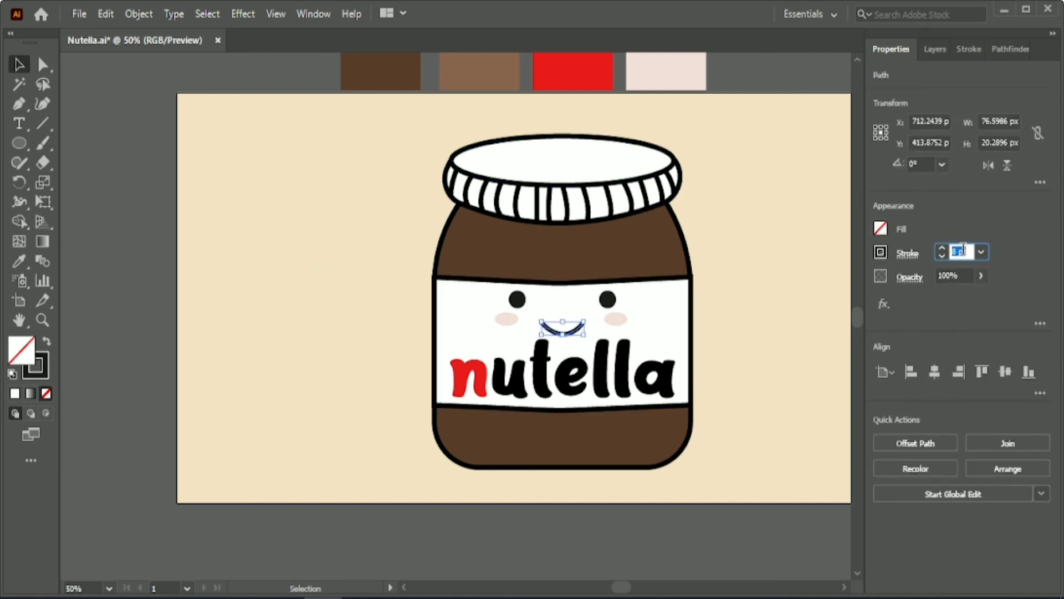
left_click(763, 305)
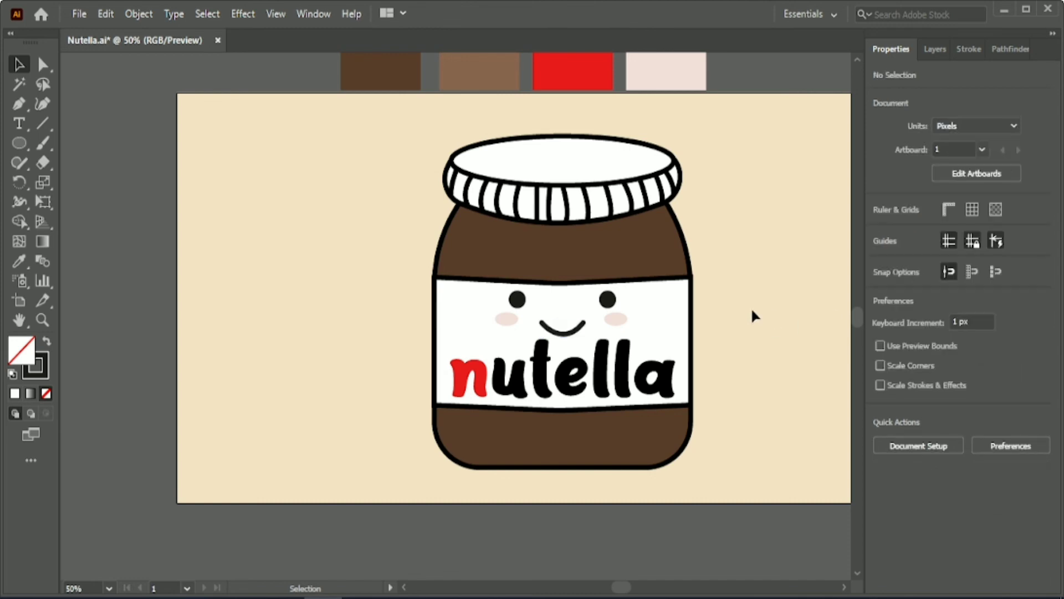
Draw an open curved highlight path with the Pen tool along the left edge of the brown body above the label.
left_click_drag(619, 591, 622, 591)
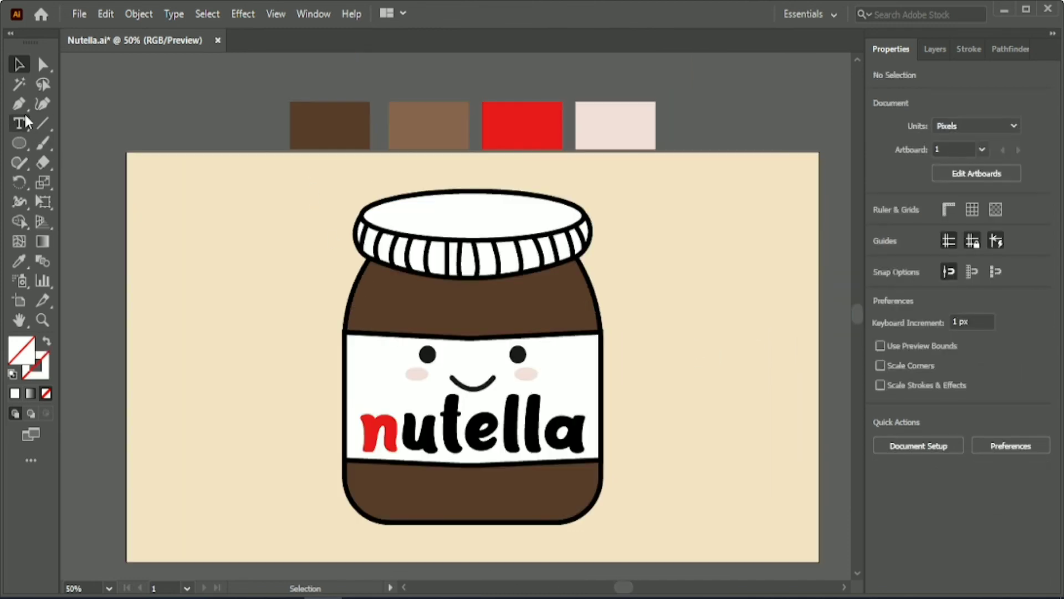
left_click(19, 105)
scroll(383, 288, "down", 1)
scroll(382, 288, "up", 1)
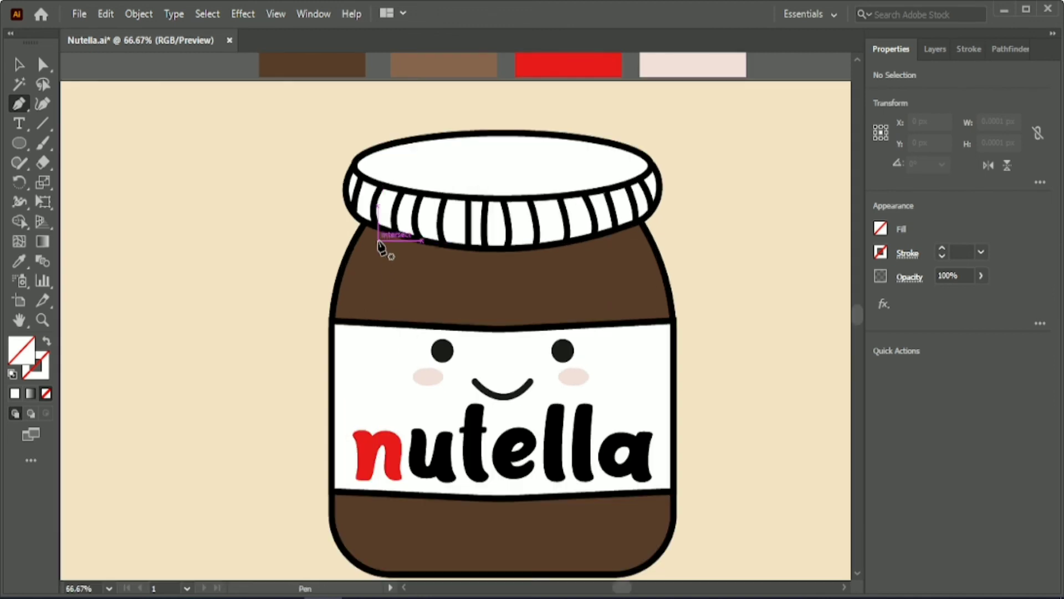
scroll(379, 239, "down", 1)
left_click(377, 224)
mouse_move(354, 292)
left_mouse_down()
mouse_move(354, 340)
mouse_move(355, 295)
left_mouse_up()
scroll(397, 329, "down", 1)
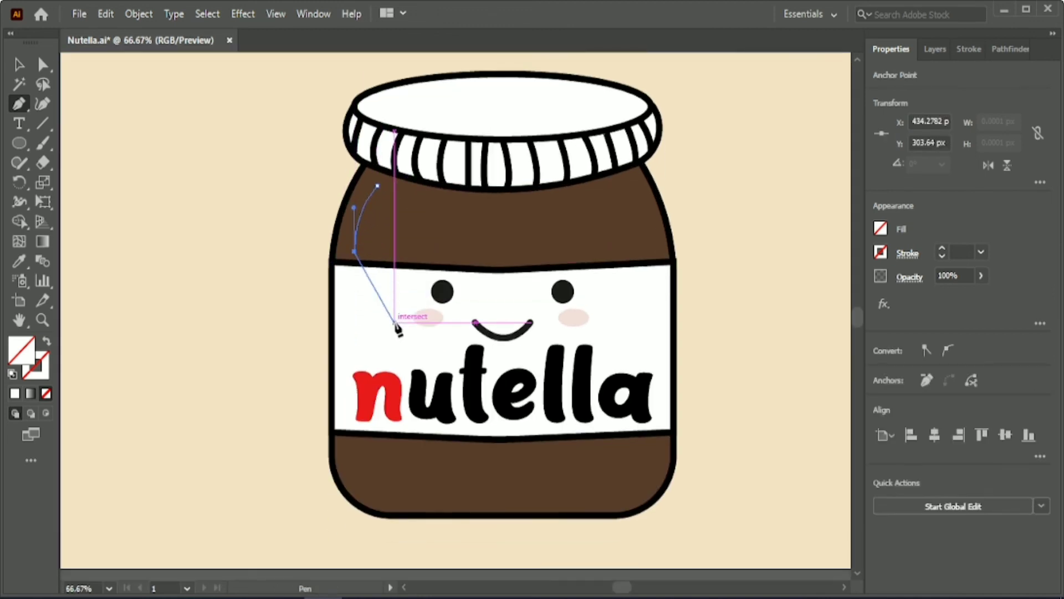
key("Escape")
Draw a second curved highlight path, about 51 by 75 px, following the jar's lower-left rounded corner below the label.
scroll(366, 363, "down", 2)
left_click(346, 367)
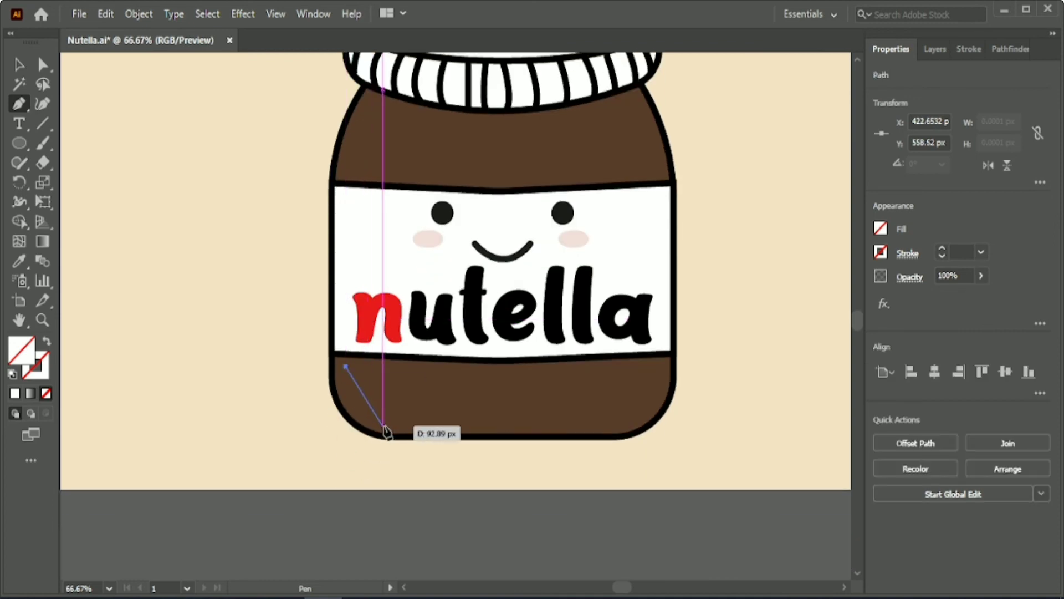
left_click_drag(382, 423, 426, 437)
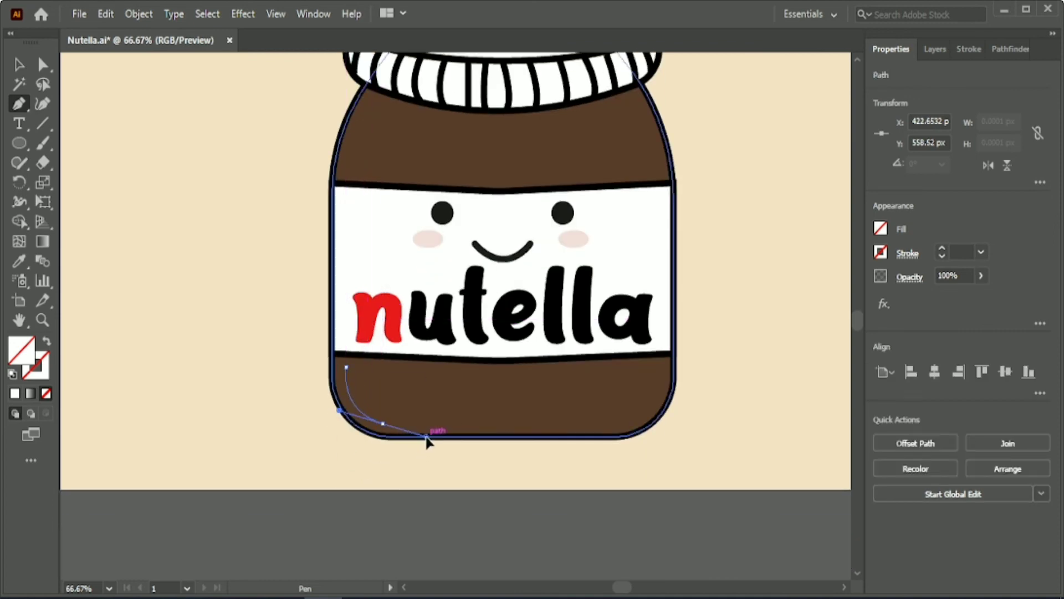
left_click(383, 423)
key("v")
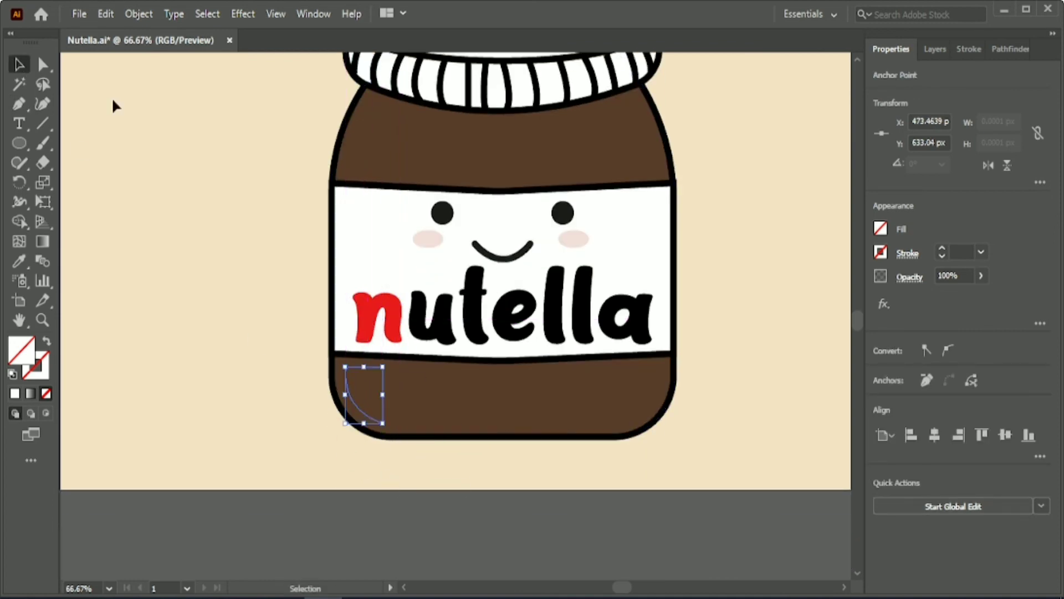
Select both highlight paths together and apply the lighter brown from the swatch above the artboard with the Eyedropper.
left_click(357, 148, "shift")
scroll(357, 147, "up", 3)
key("i")
left_click(427, 57)
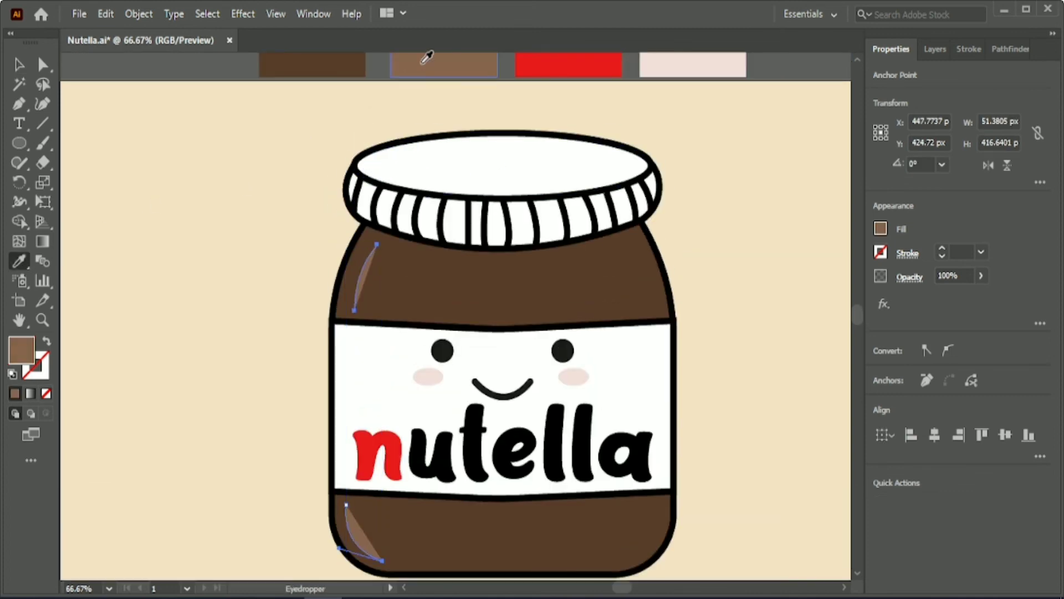
left_click(18, 65)
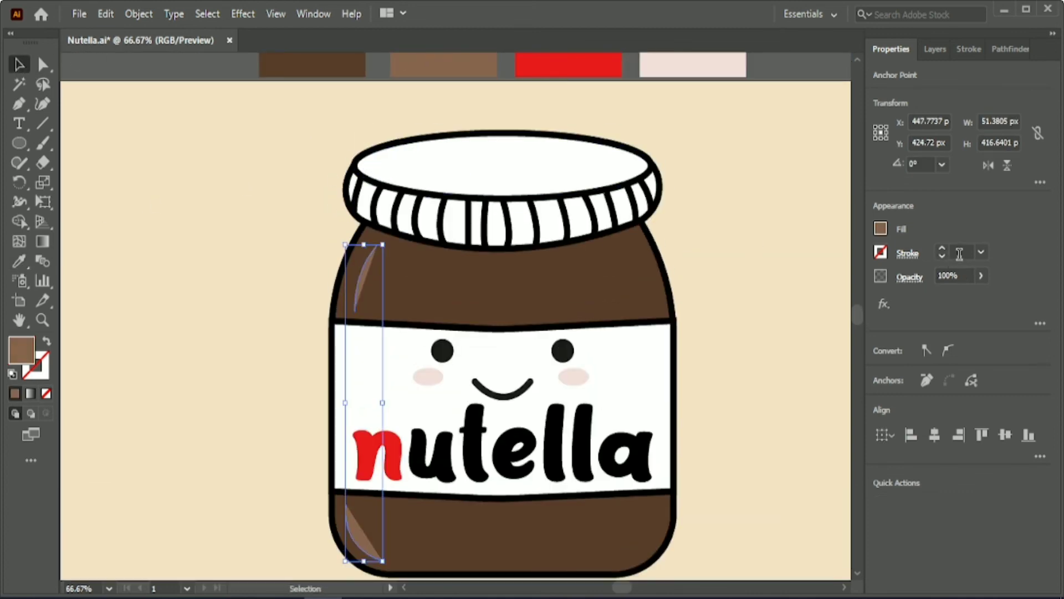
Swap the highlights' brown fill to the stroke and give both curves a 10 pt weight with rounded ends.
left_click(45, 342)
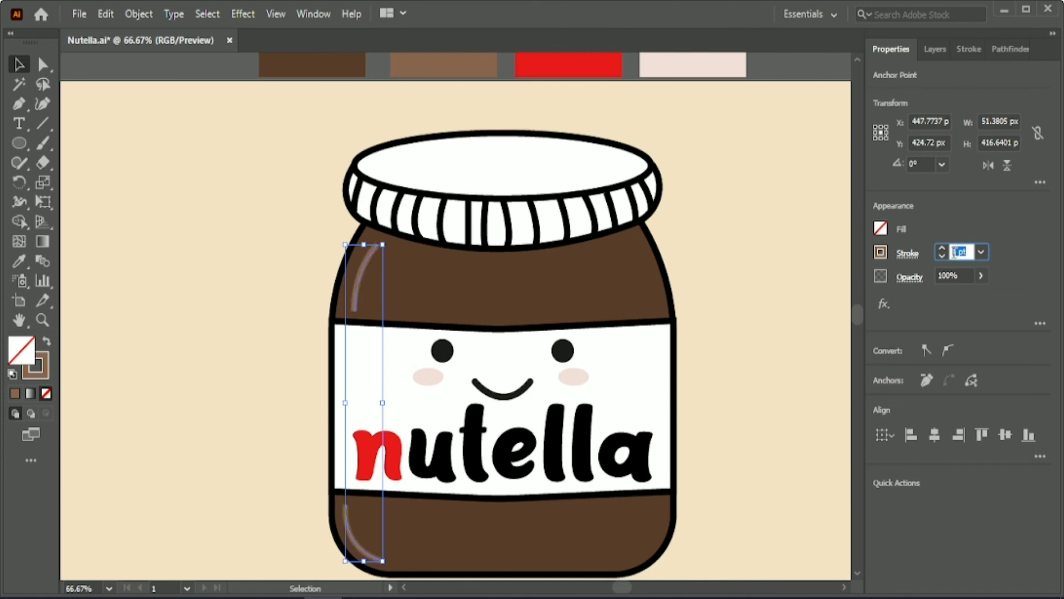
left_click(967, 50)
left_click(899, 49)
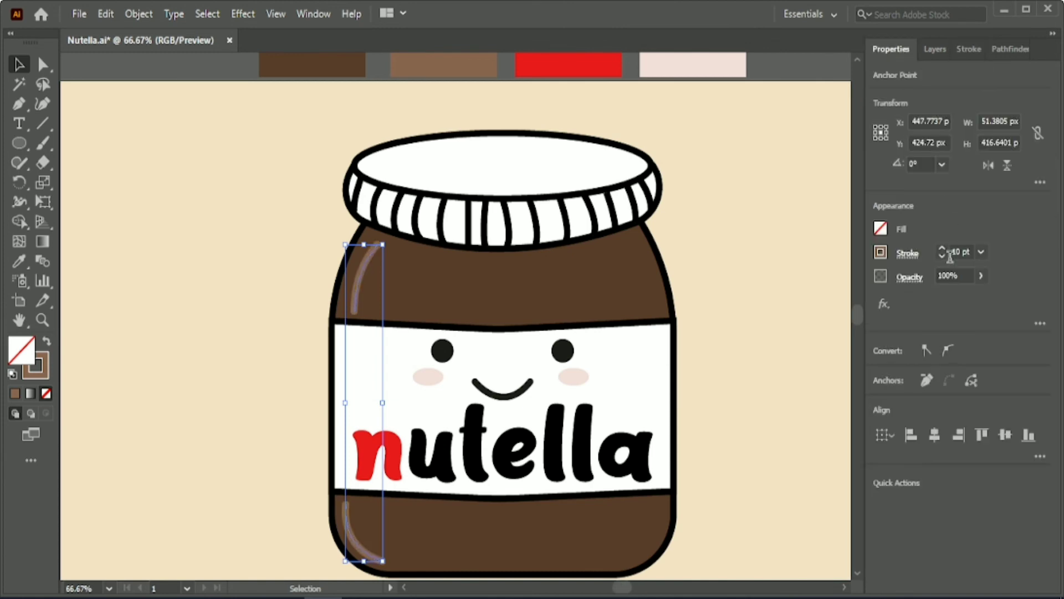
left_click(753, 275)
scroll(512, 277, "up", 2)
left_click(433, 331)
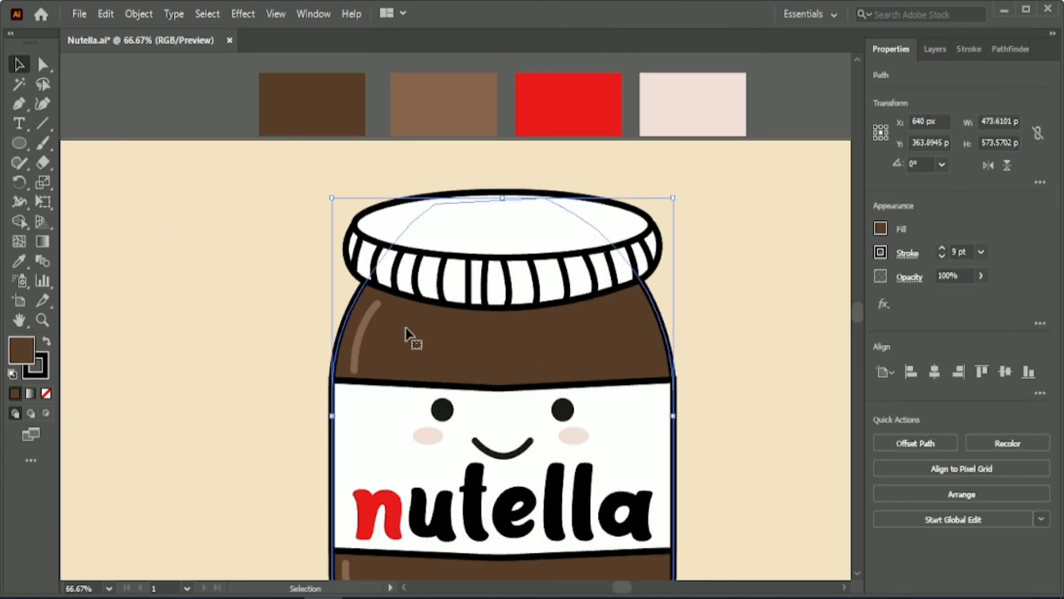
left_click(25, 257)
left_click(299, 82)
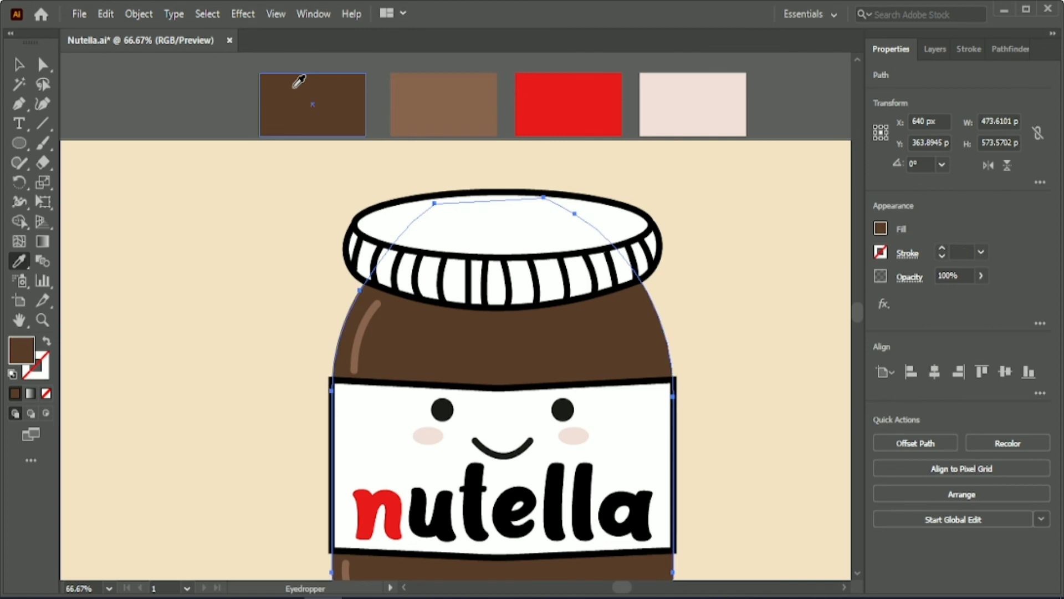
key("v")
left_click(203, 208)
scroll(204, 204, "down", 2)
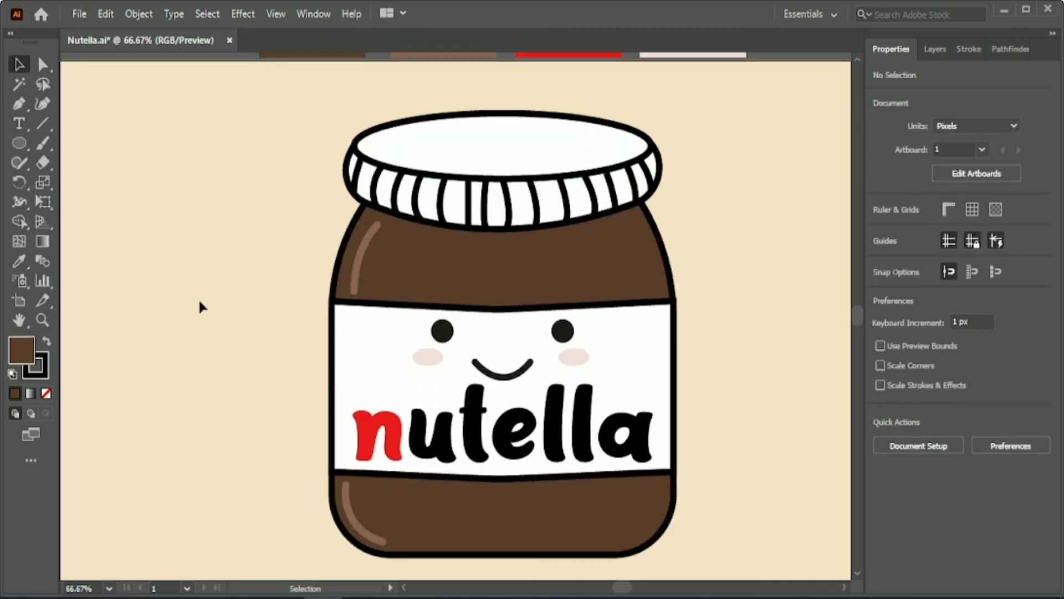
Set the stroke weight of both highlight curves to 11 pt.
left_click(350, 521)
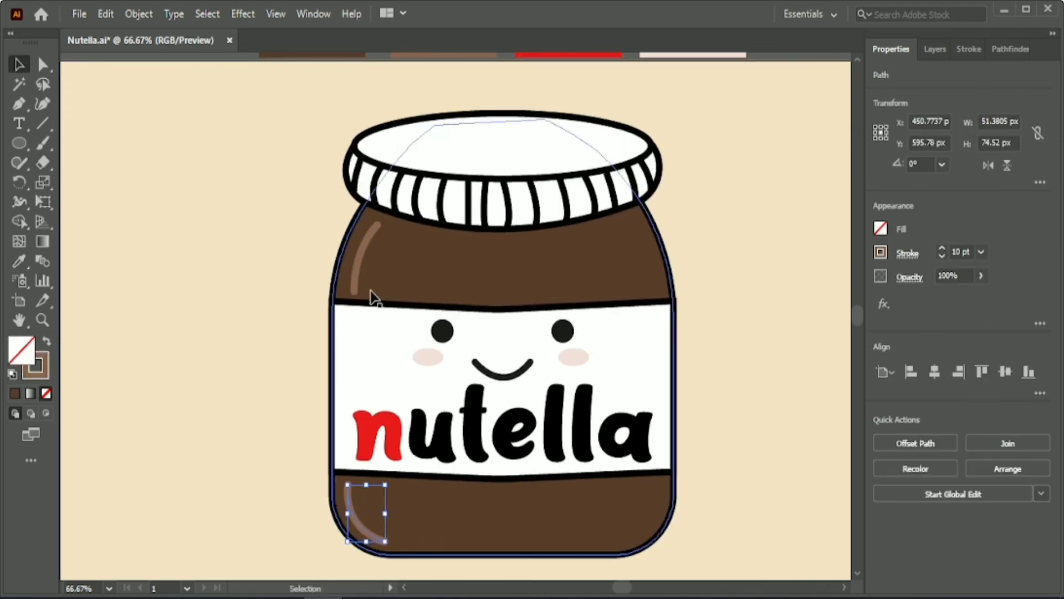
left_click(367, 250, "shift")
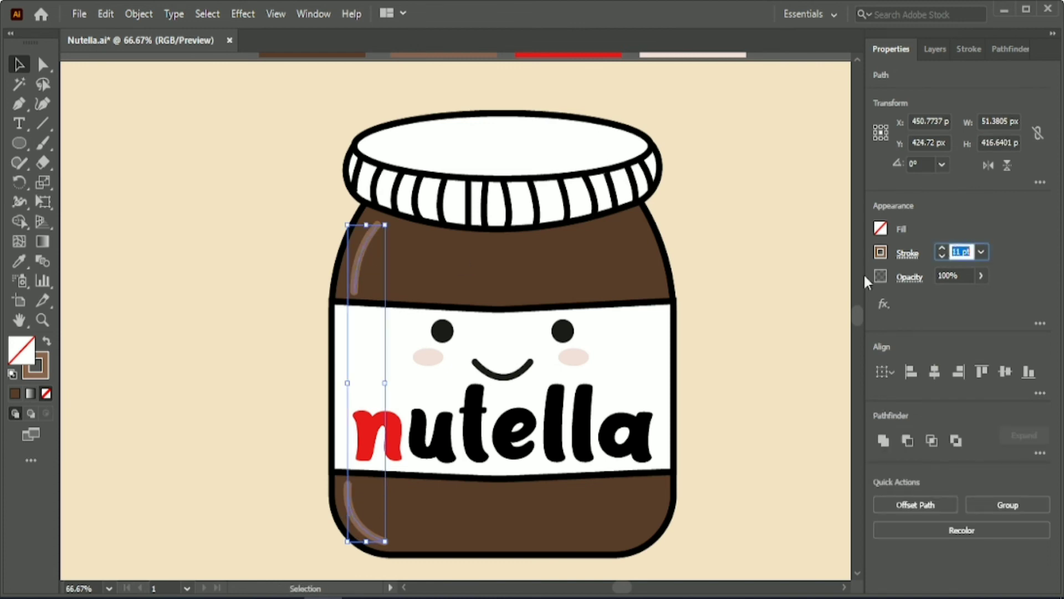
left_click(770, 282)
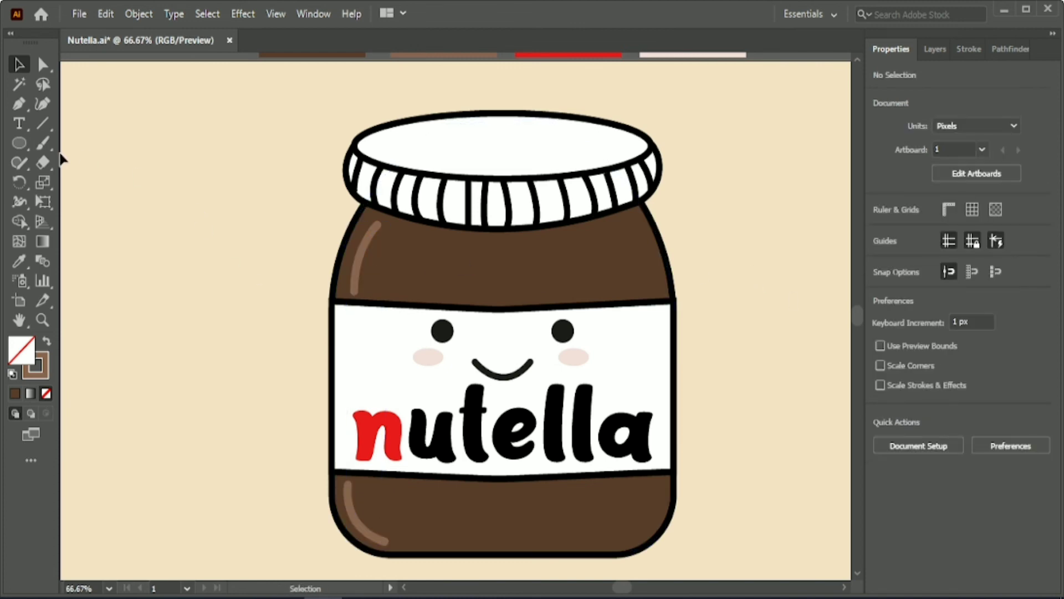
Draw a short highlight dash about 29 px wide just past the lower end of the bottom highlight curve.
left_click(19, 104)
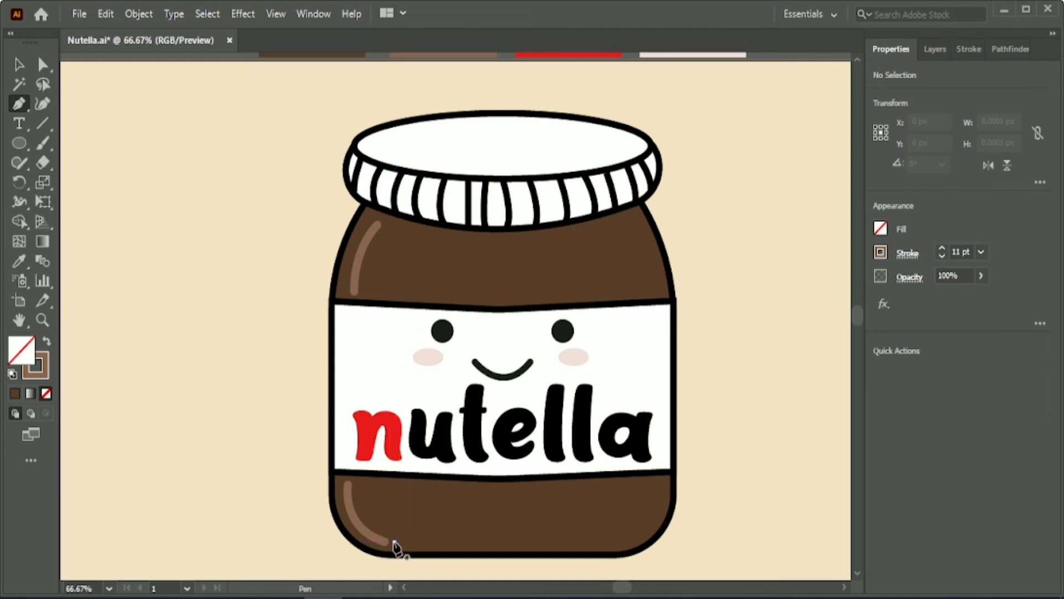
left_click(393, 542)
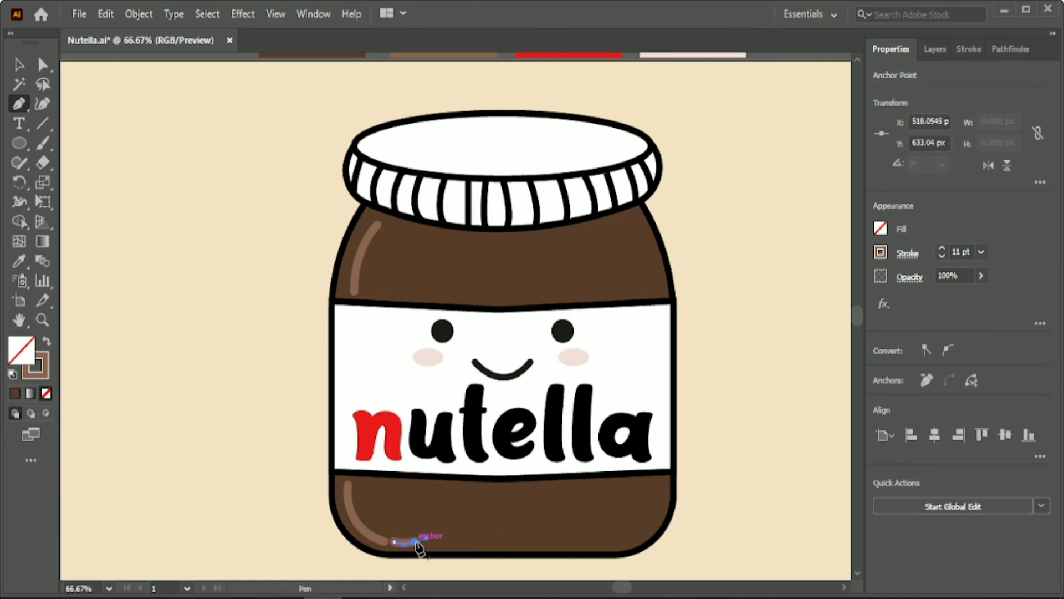
left_click(419, 544)
key("v")
left_click(194, 287)
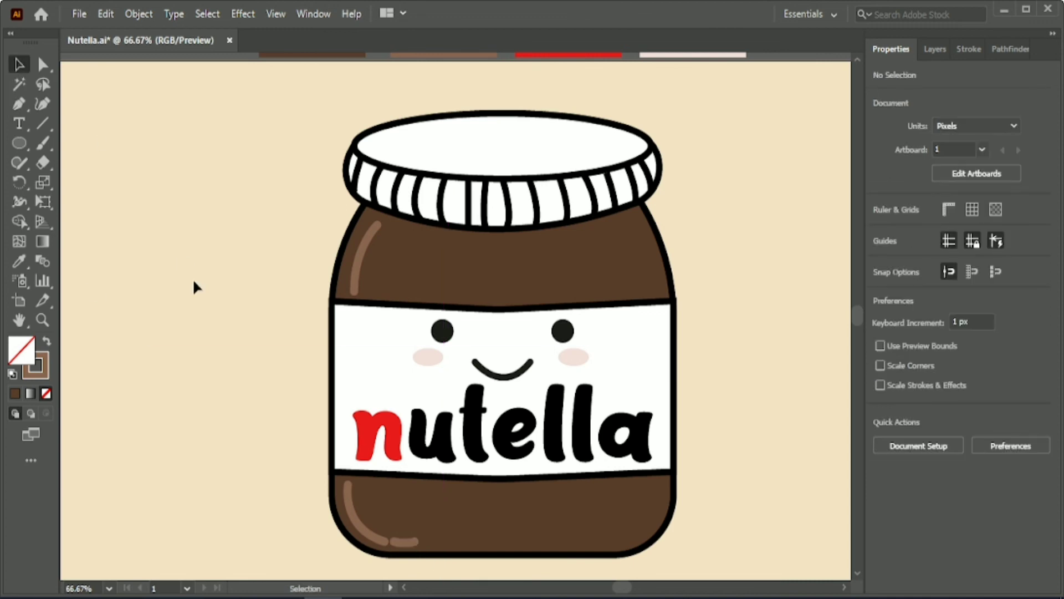
Nudge the short highlight dash down by 3 px and save the document.
left_click(404, 543)
key("Down")
key("Down")
key("Down")
left_click(257, 382)
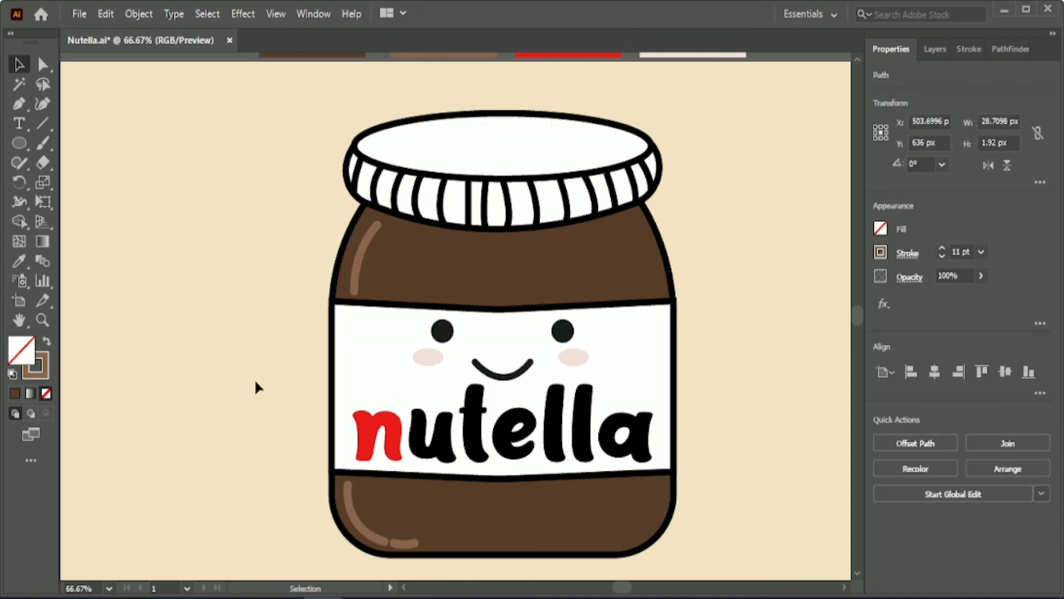
key("ctrl+s")
Select the whole jar artwork, group it and centre the group on the artboard.
mouse_move(278, 101)
left_mouse_down()
mouse_move(443, 292)
mouse_move(499, 576)
left_mouse_up()
left_click(916, 505)
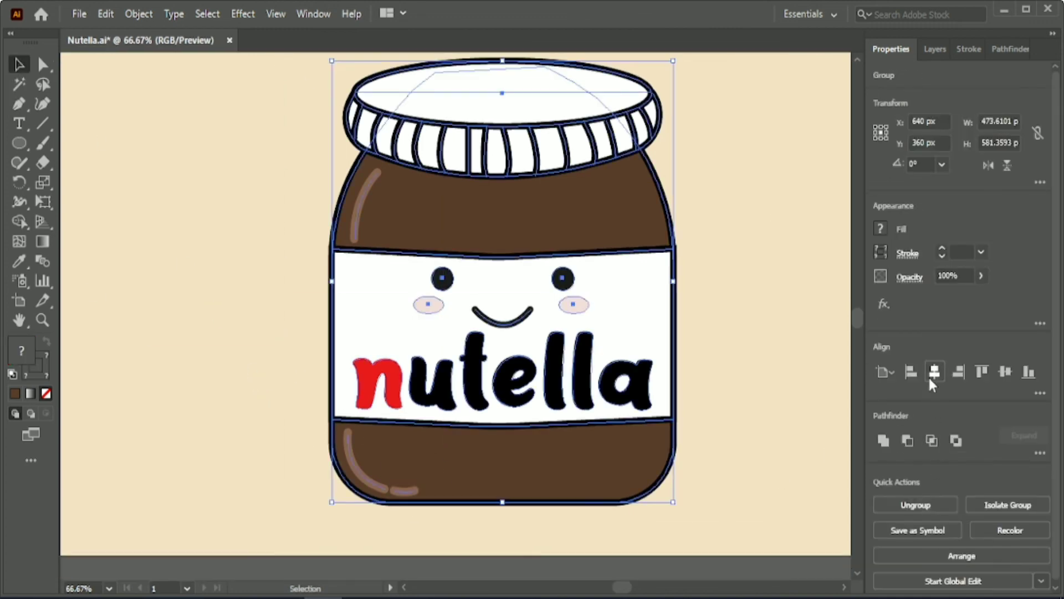
left_click(783, 406)
scroll(784, 406, "down", 2)
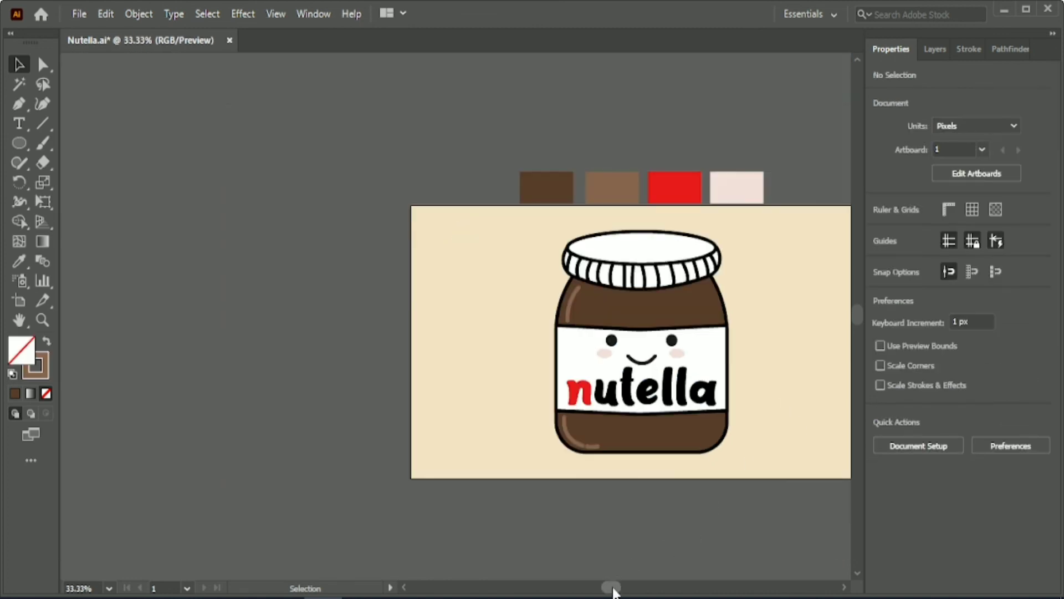